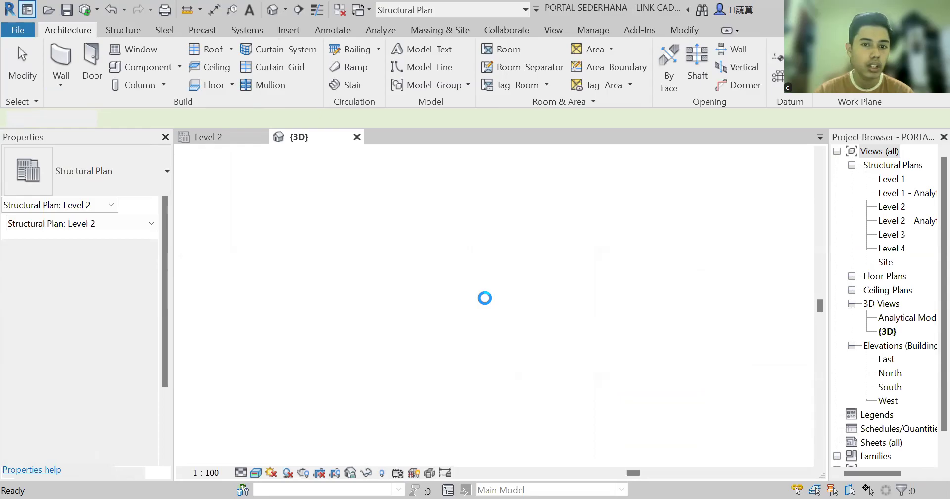
# Step: Create a new project from the Metric-Structural Template
pyautogui.click(27, 10)
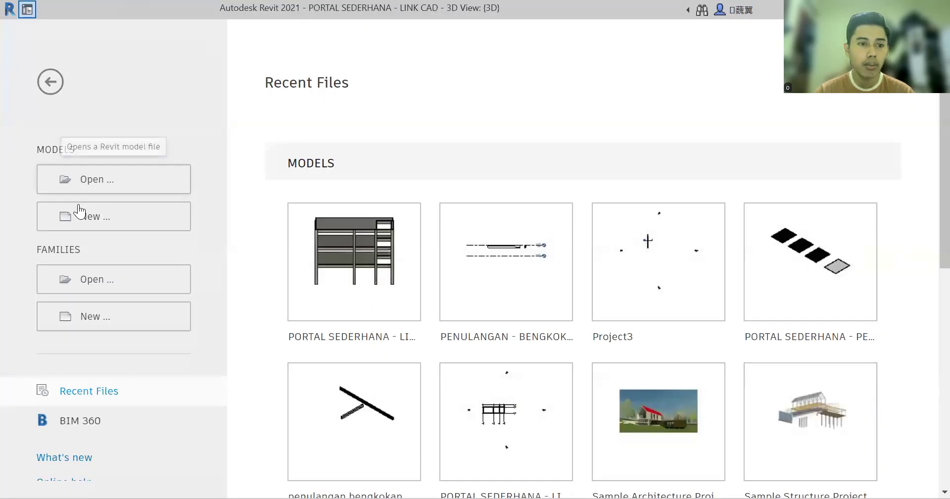
pyautogui.click(79, 211)
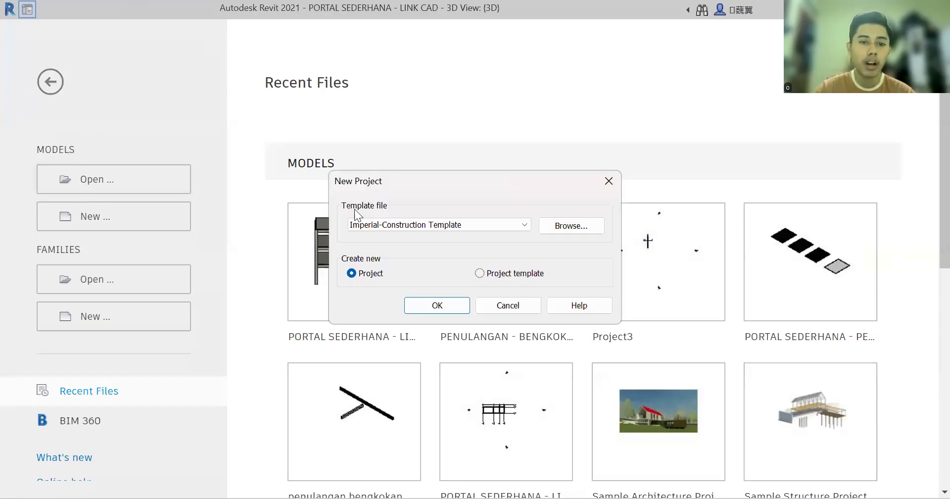
pyautogui.click(364, 229)
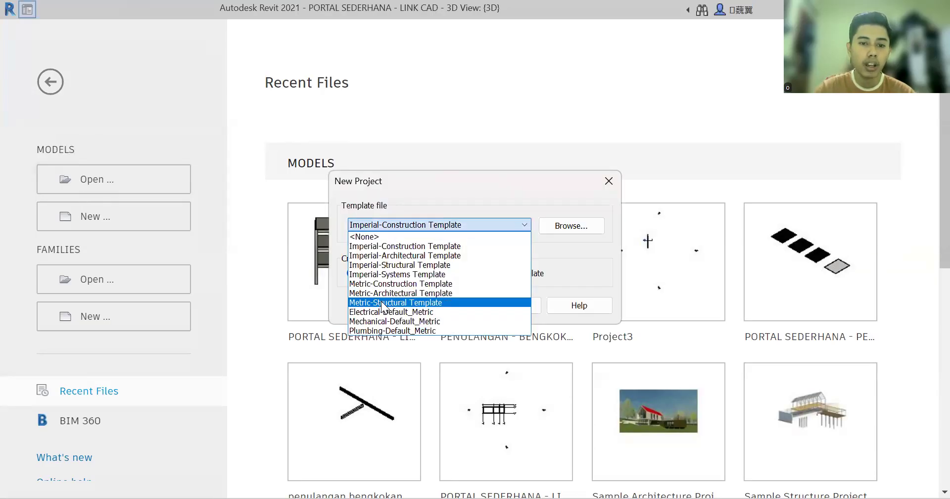
pyautogui.click(383, 303)
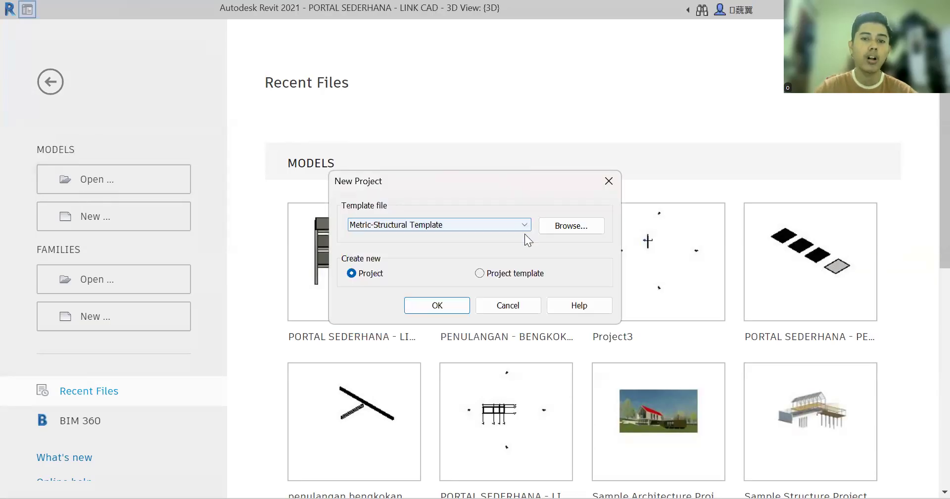
pyautogui.click(438, 305)
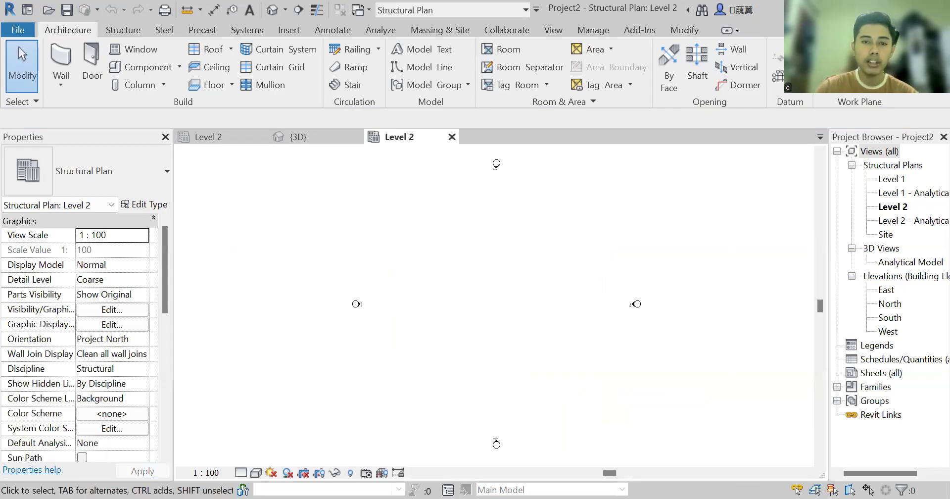
# Step: Draw a vertical M_Concrete-Rectangular Beam of type 300 x 600mm, about 9000 mm long, in the Level 2 plan
pyautogui.click(124, 30)
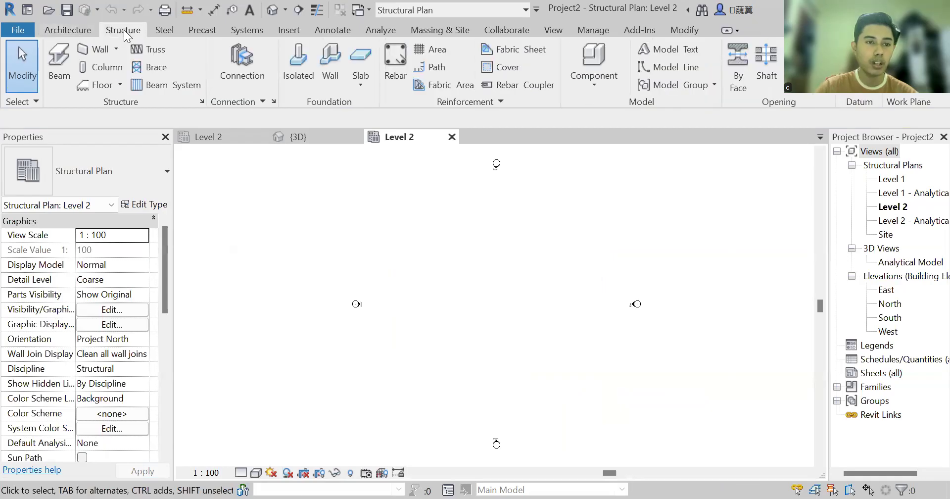
pyautogui.click(55, 81)
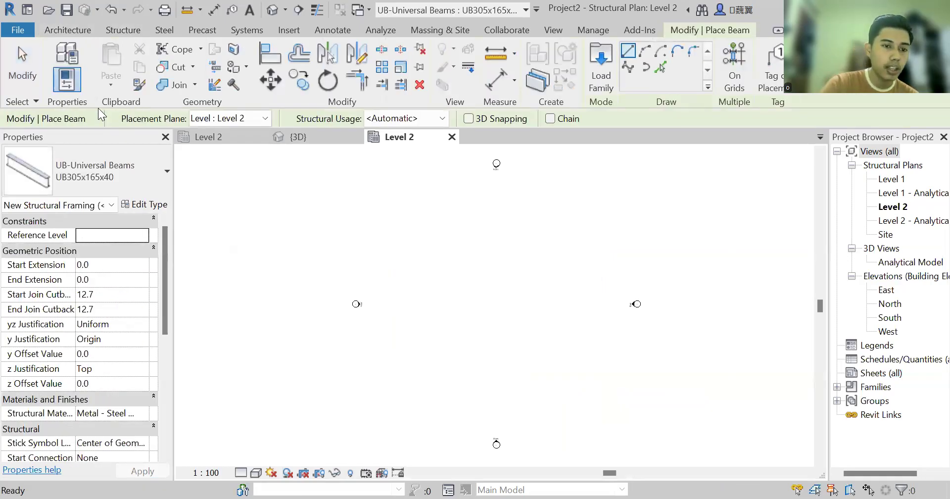
pyautogui.click(117, 191)
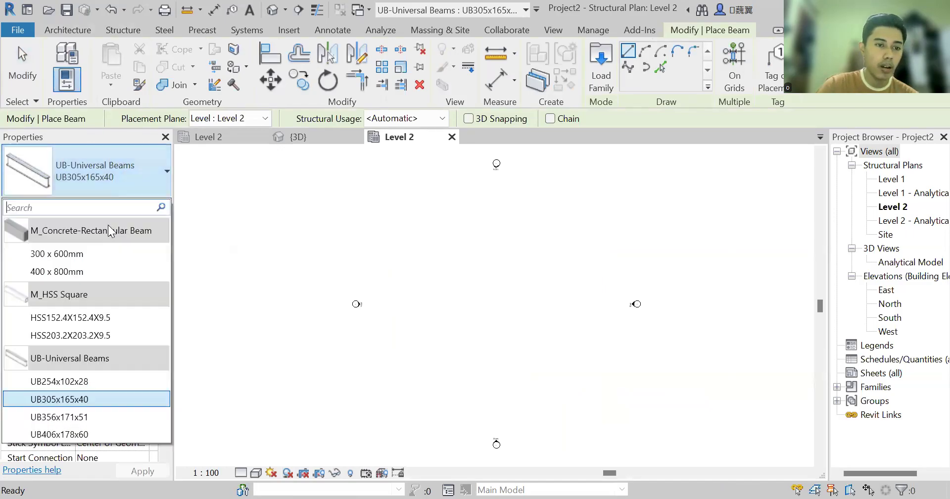
pyautogui.click(108, 255)
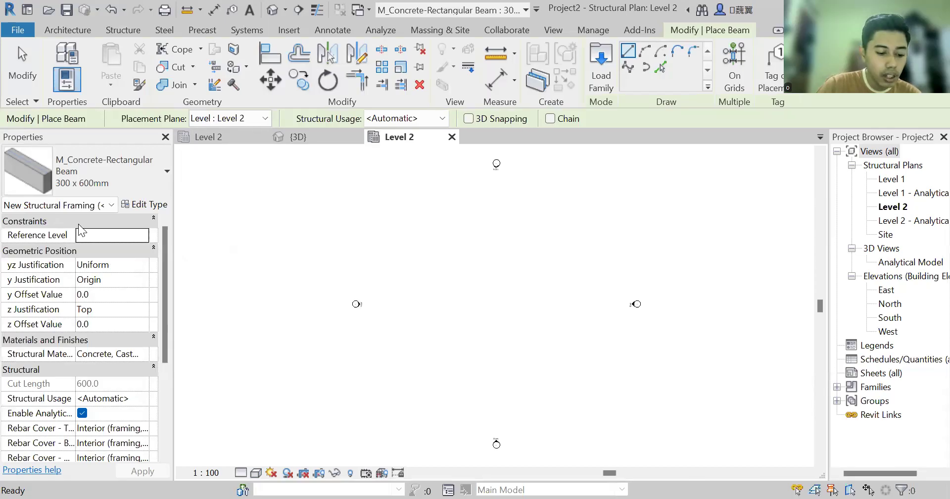
pyautogui.click(481, 274)
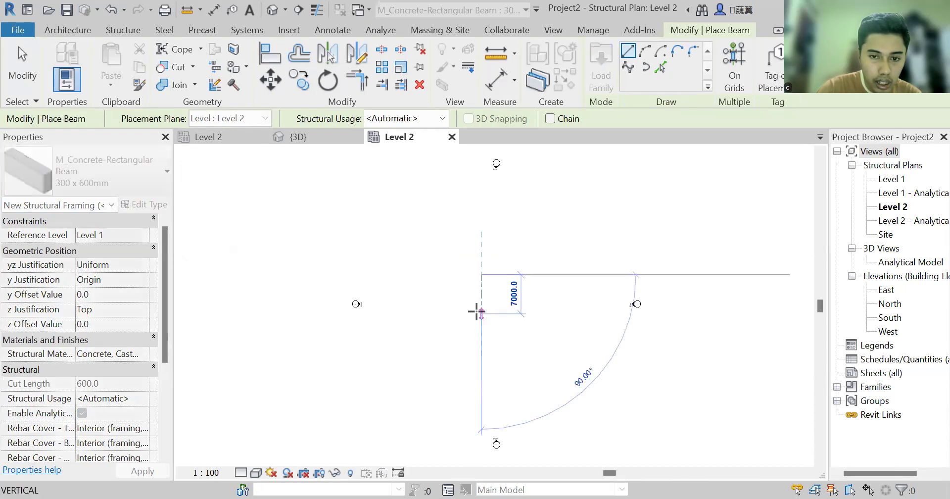
pyautogui.click(479, 325)
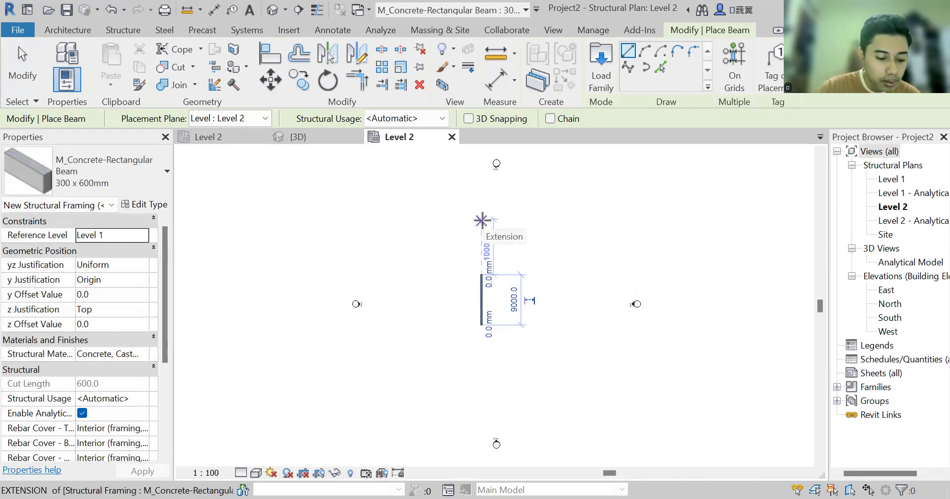
# Step: Draw a horizontal 300 x 600mm concrete beam about 6000 mm long just above the vertical beam and end beam placement
pyautogui.click(454, 258)
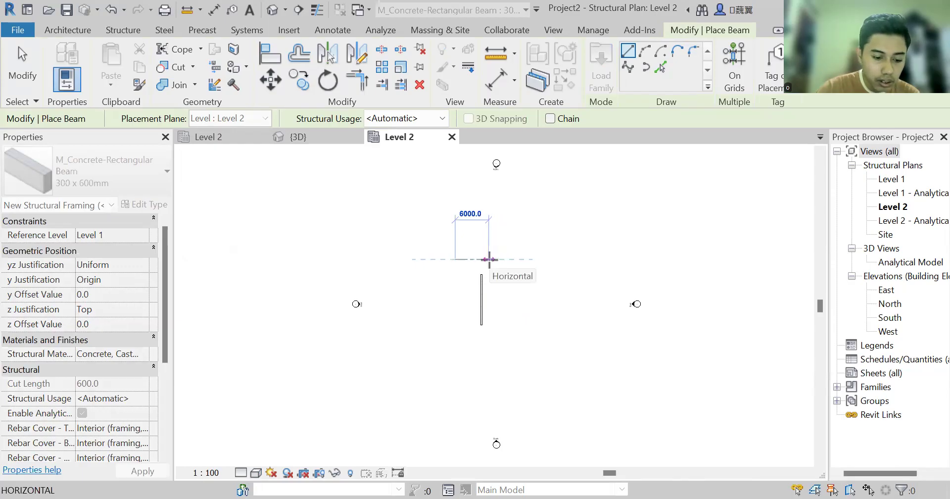
pyautogui.click(489, 259)
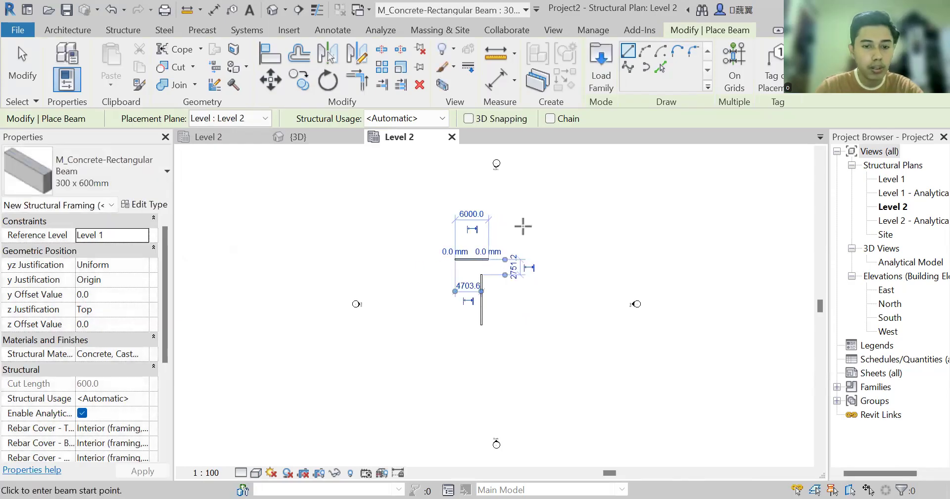
pyautogui.click(509, 270)
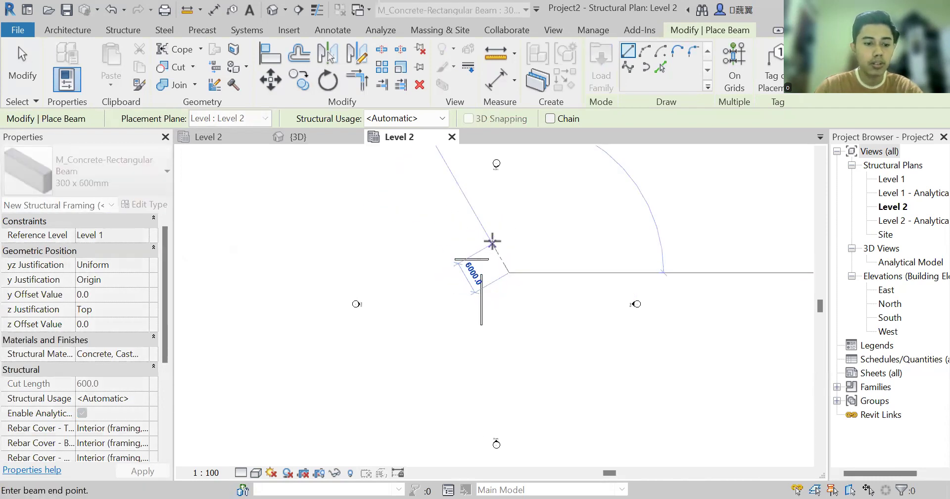
pyautogui.press('Escape')
pyautogui.press('Escape')
pyautogui.press('Escape')
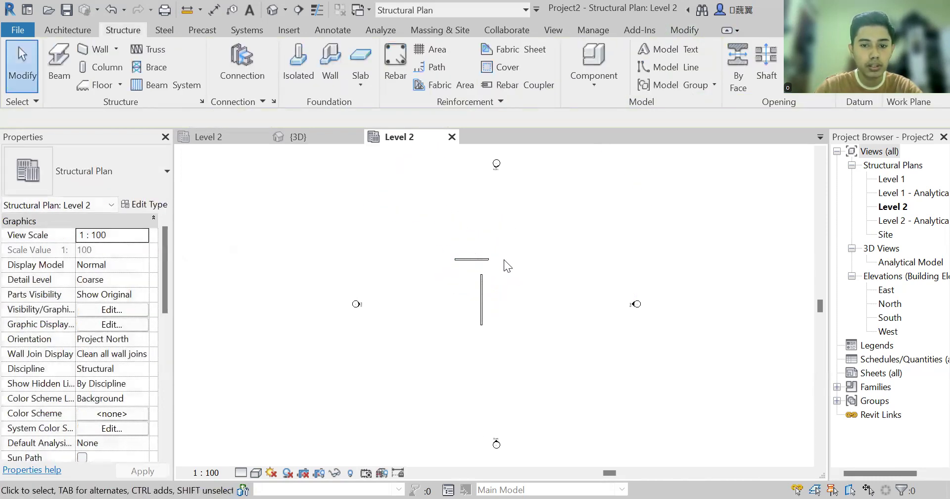
# Step: Move the horizontal beam about 2000 mm diagonally at 45° toward the top end of the vertical beam
pyautogui.moveTo(504, 262); pyautogui.dragTo(443, 245)
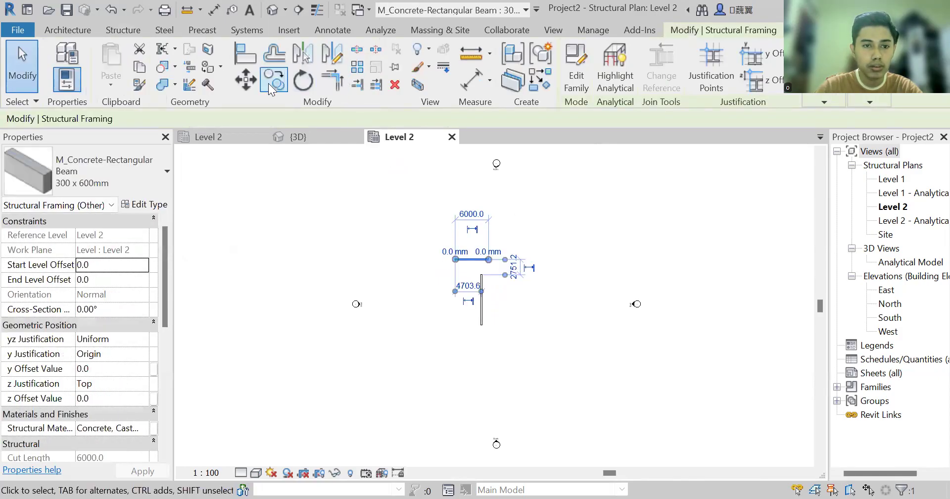
pyautogui.click(249, 84)
pyautogui.click(472, 259)
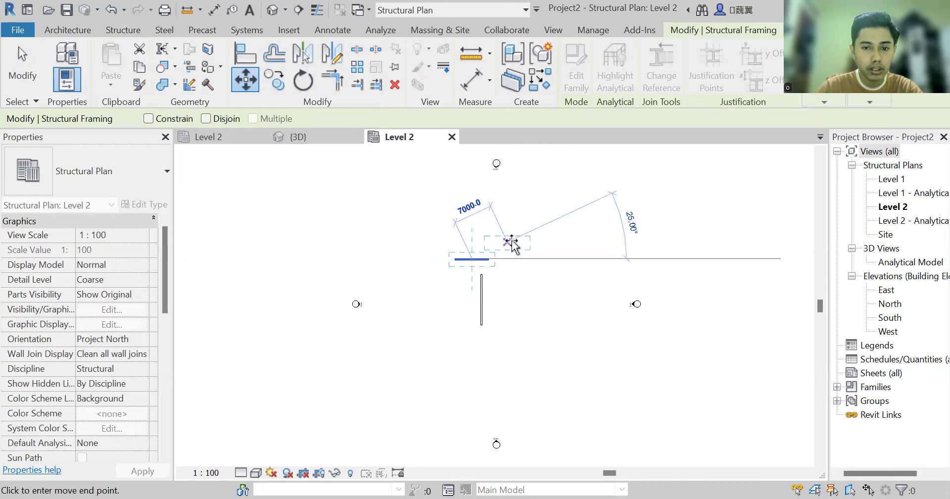
pyautogui.click(483, 271)
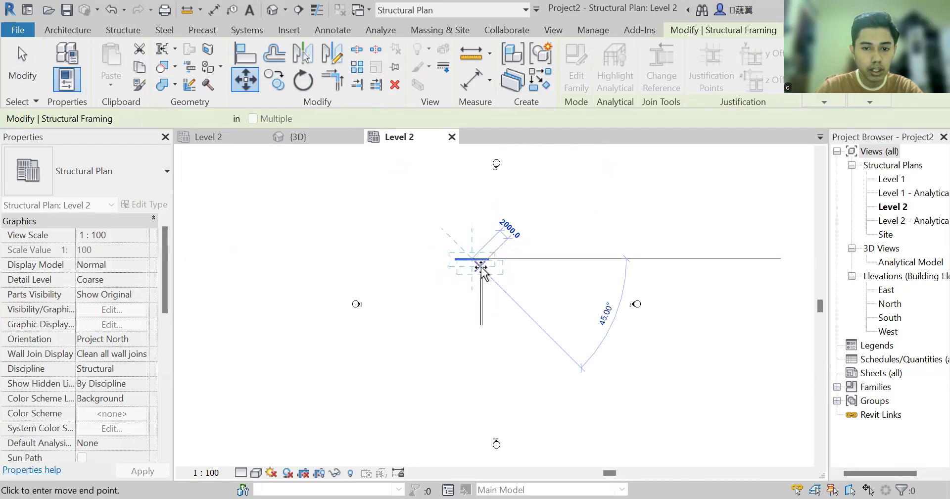
pyautogui.click(547, 220)
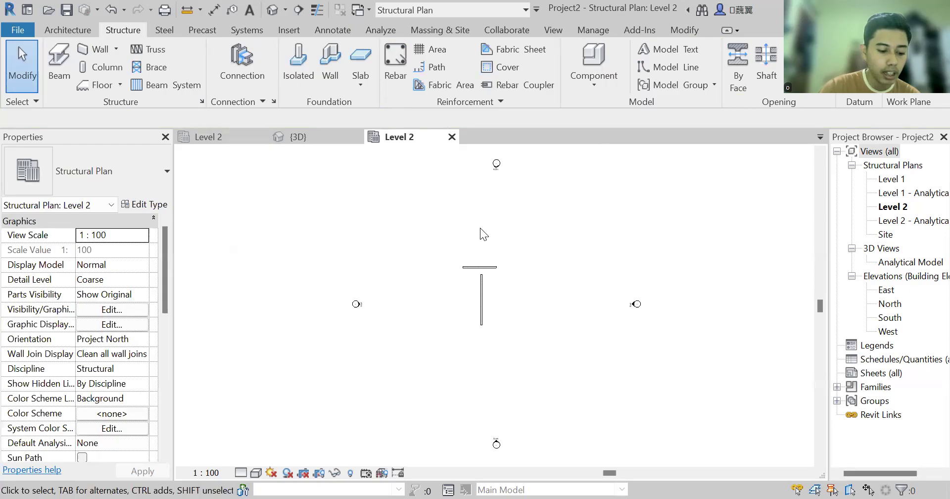
# Step: Open the East elevation to view the beams from the side
pyautogui.scroll(3, 427, 343)
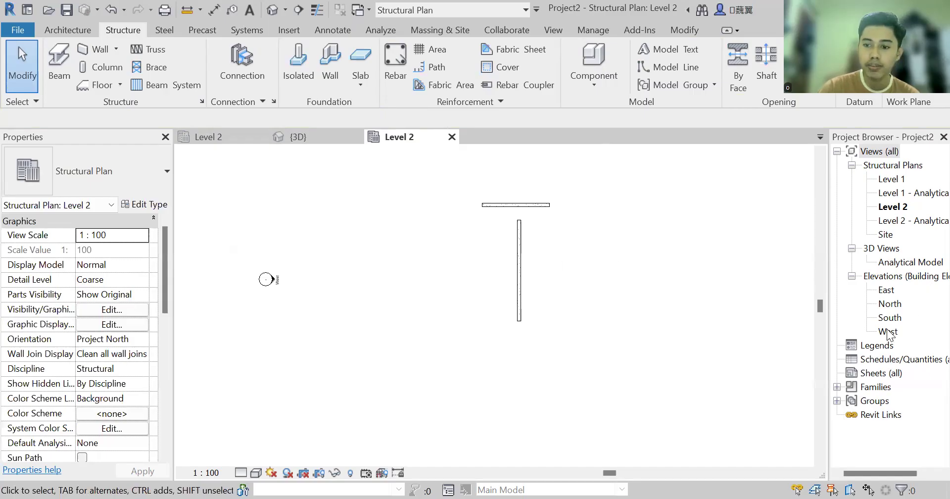
pyautogui.doubleClick(887, 290)
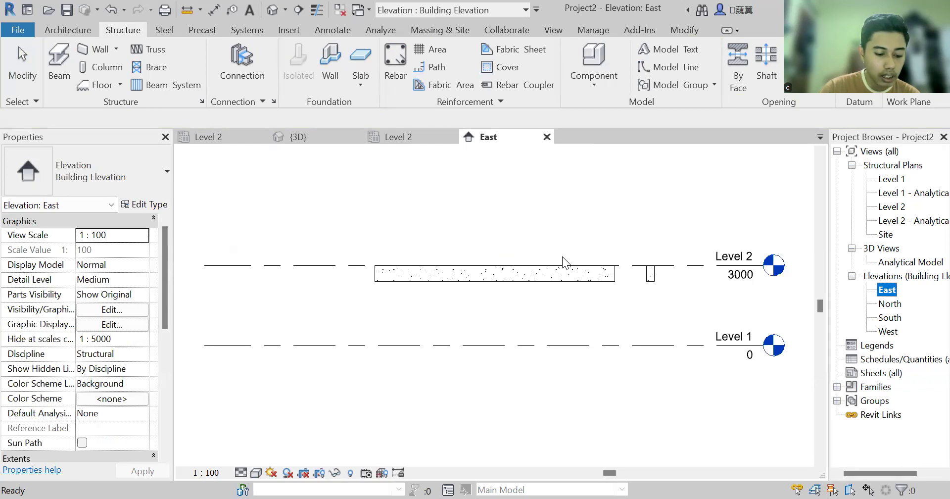
pyautogui.click(572, 280)
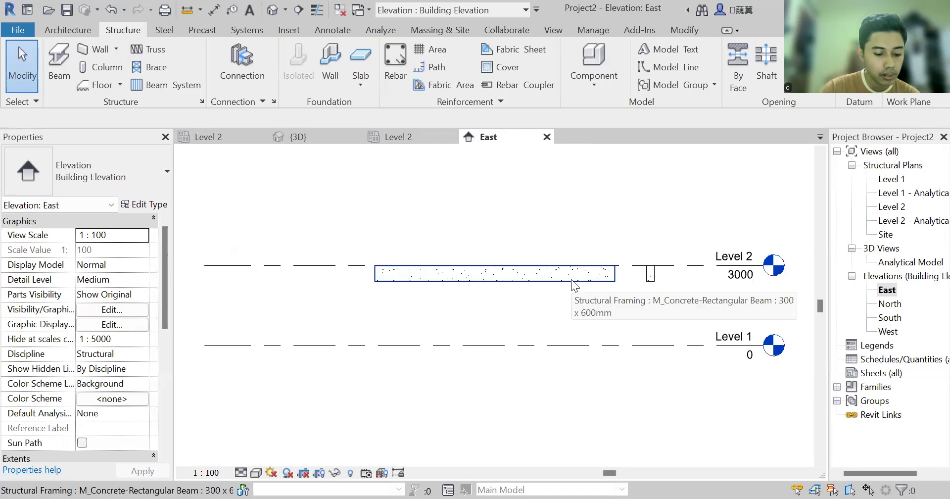
pyautogui.press('Escape')
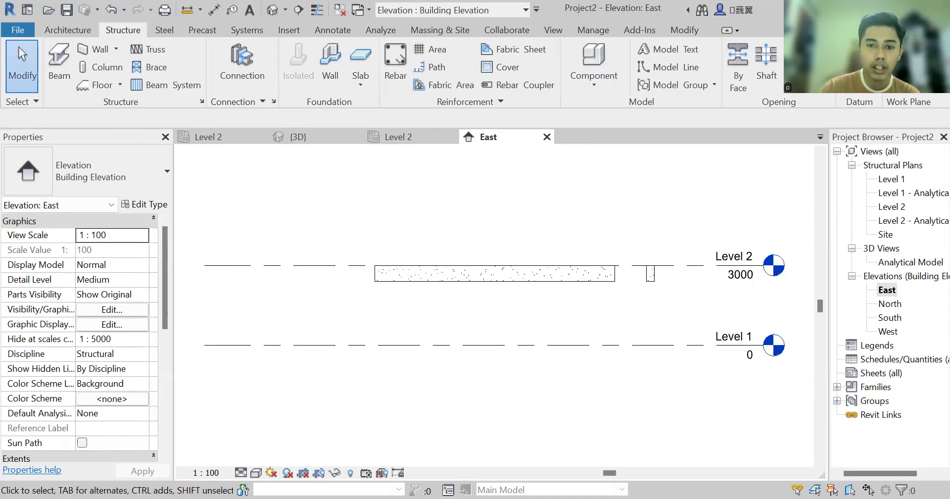
# Step: Start rebar placement for the long concrete beam, accept the default hook settings and choose rebar shape M_05
pyautogui.click(584, 273)
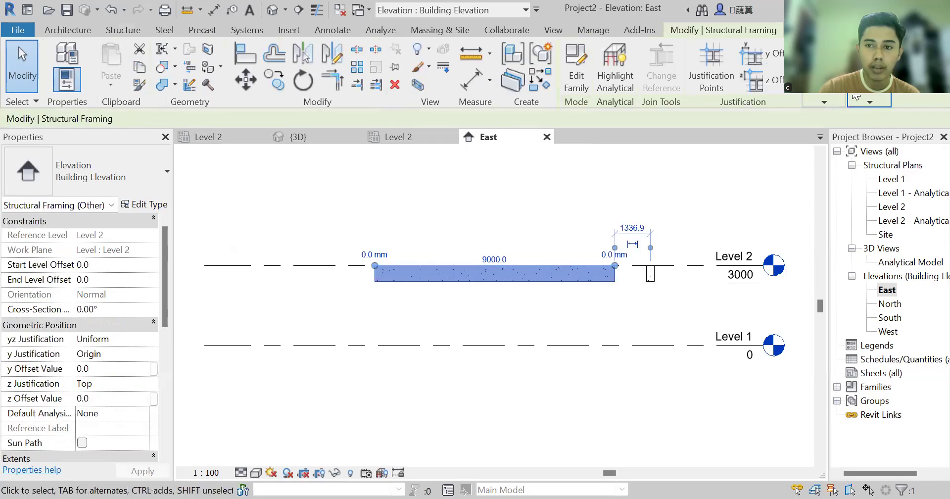
pyautogui.moveTo(856, 97)
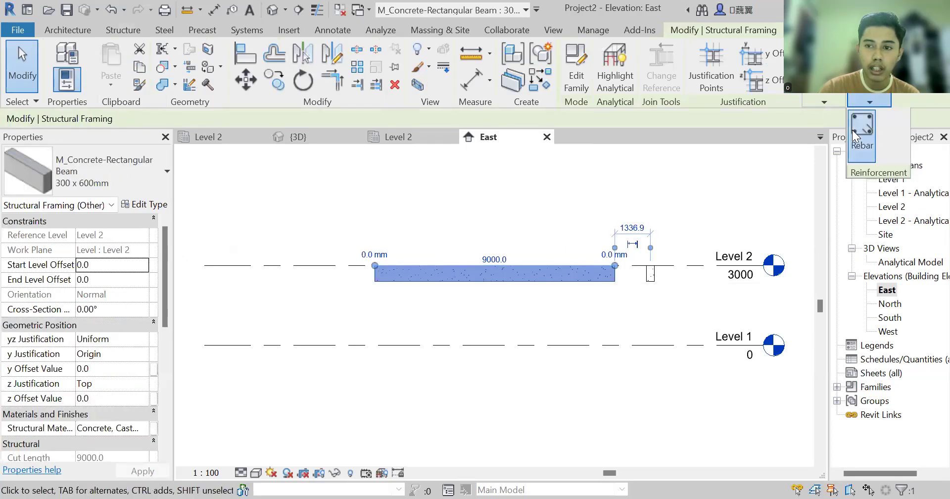
pyautogui.click(853, 132)
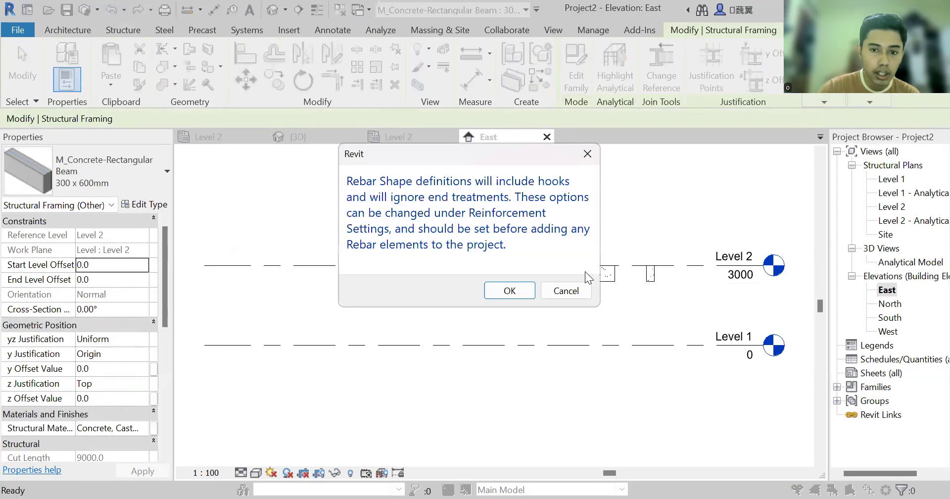
pyautogui.click(510, 292)
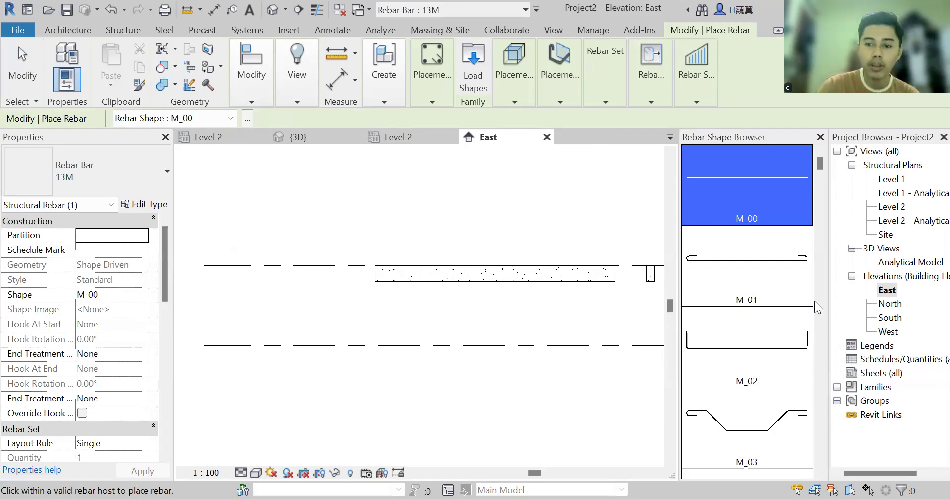
pyautogui.scroll(-3, 789, 356)
pyautogui.scroll(-2, 789, 357)
pyautogui.click(782, 369)
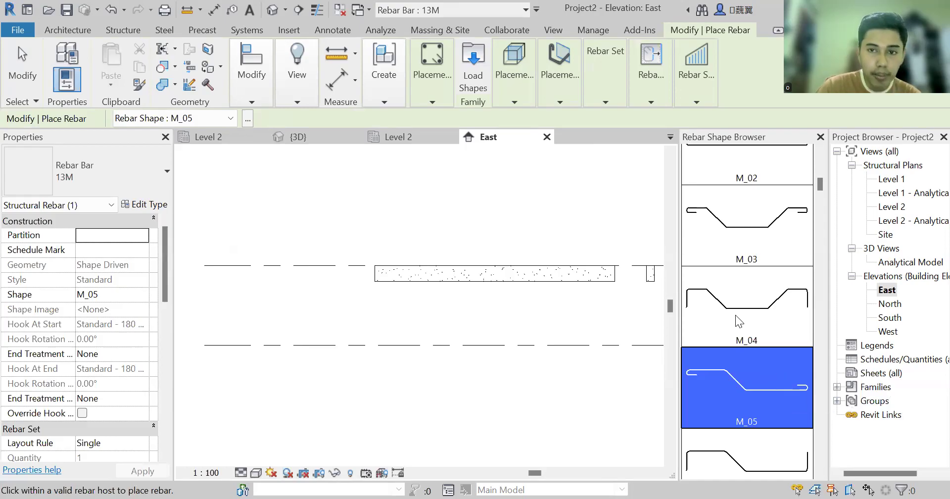
# Step: Set the placement plane to Near Cover Reference and place the M_05 bar at the long beam's end nearest the short beam
pyautogui.click(555, 77)
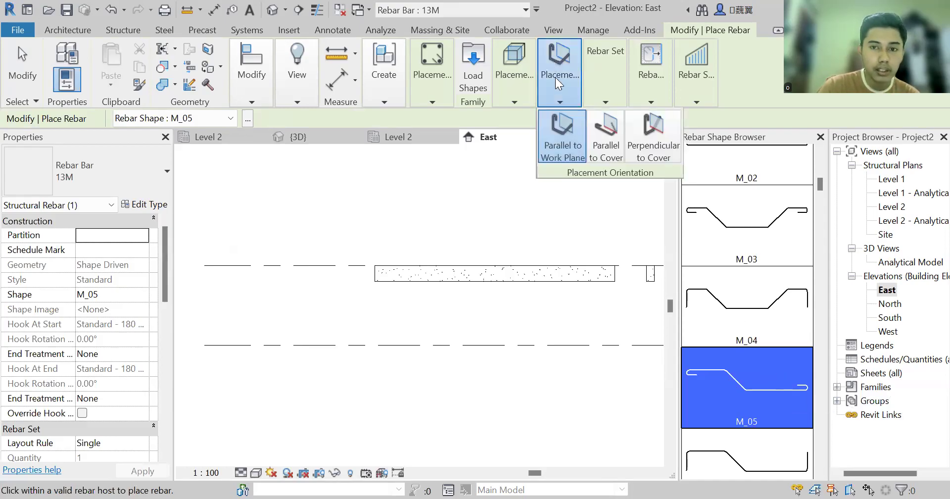
pyautogui.click(515, 96)
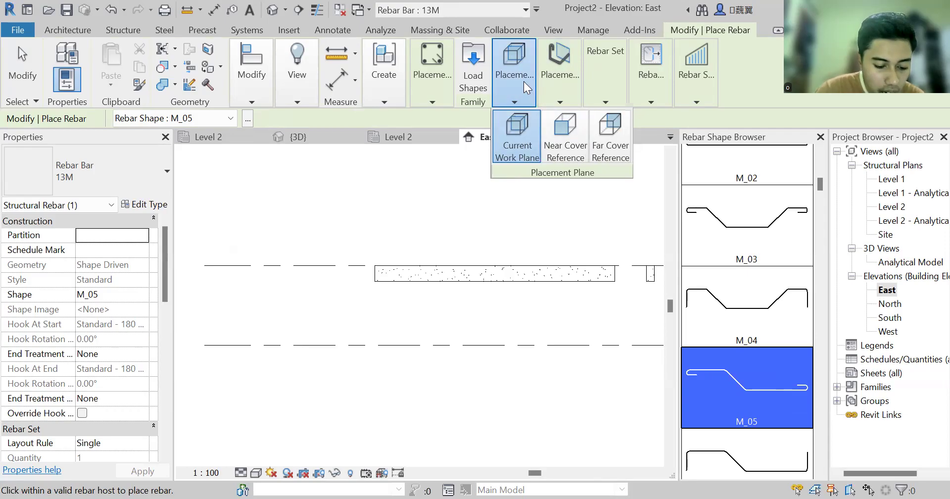
pyautogui.click(571, 135)
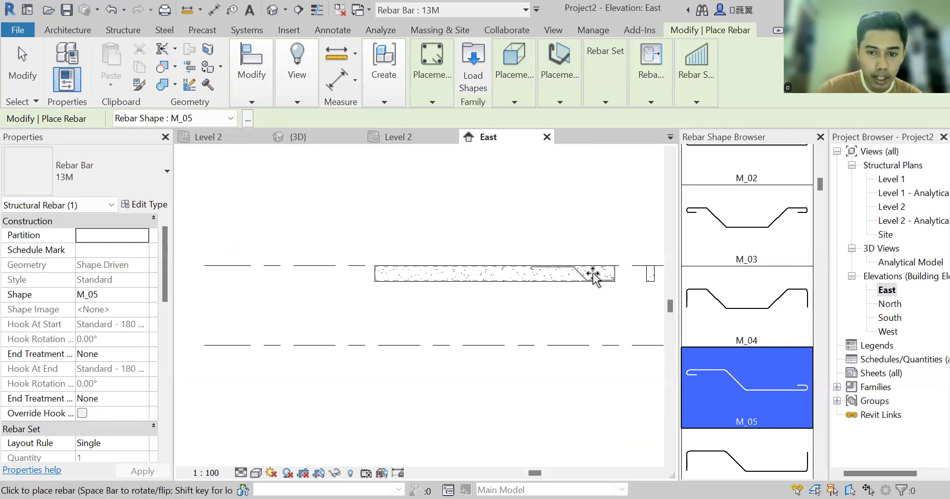
pyautogui.scroll(2, 591, 274)
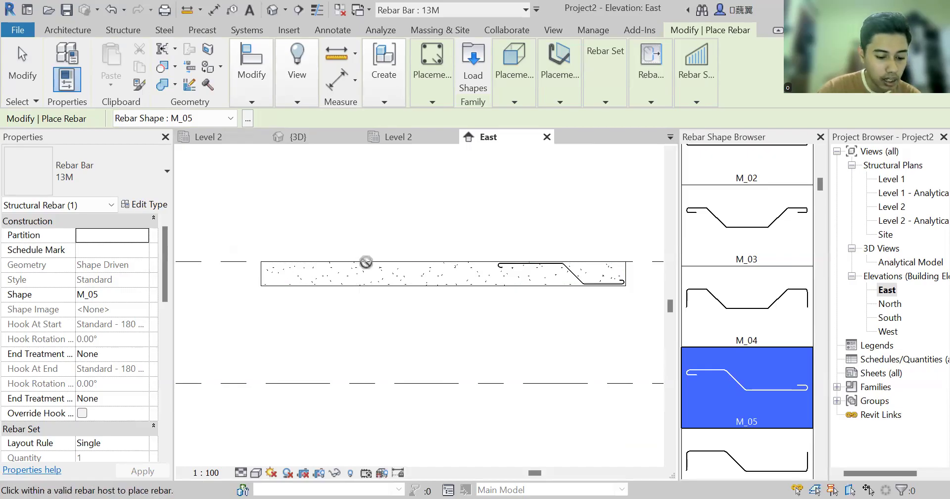
pyautogui.press('Escape')
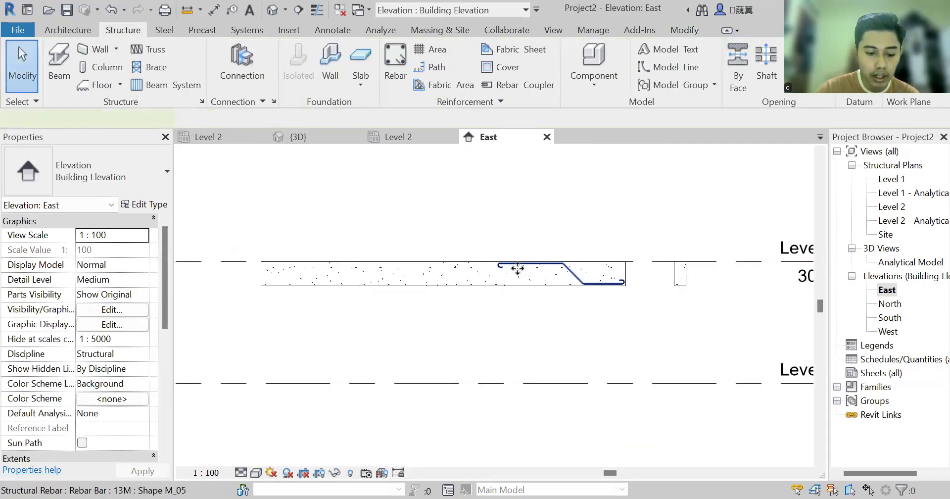
# Step: Stretch the upper hooked end of the M_05 bar along the long beam to near its opposite end
pyautogui.click(517, 268)
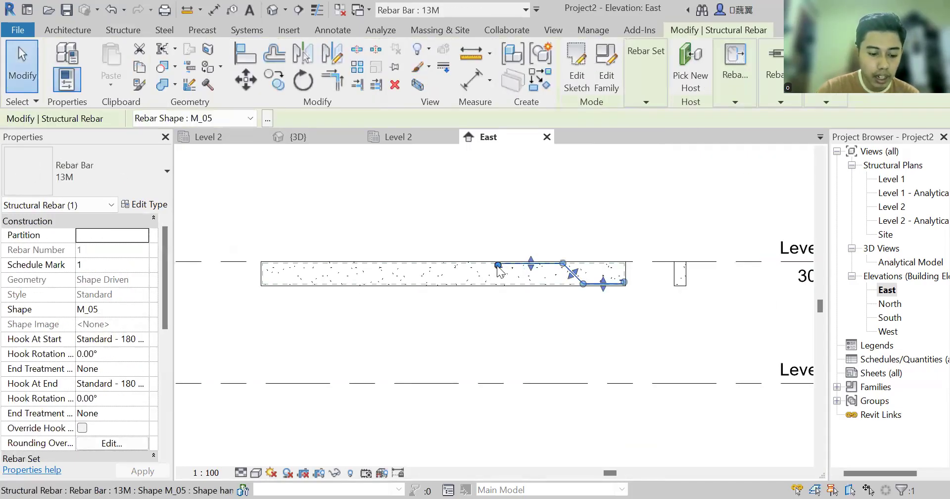
pyautogui.moveTo(497, 266); pyautogui.dragTo(318, 267)
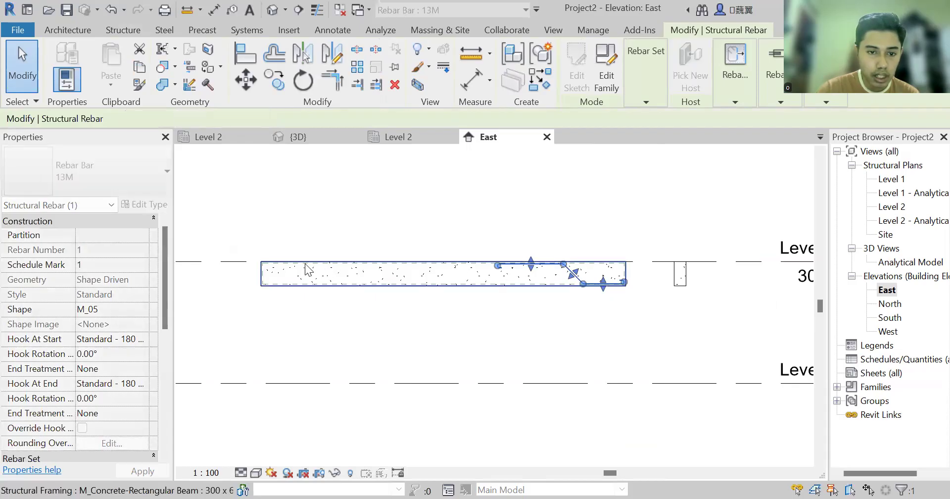
pyautogui.moveTo(498, 266); pyautogui.dragTo(271, 270)
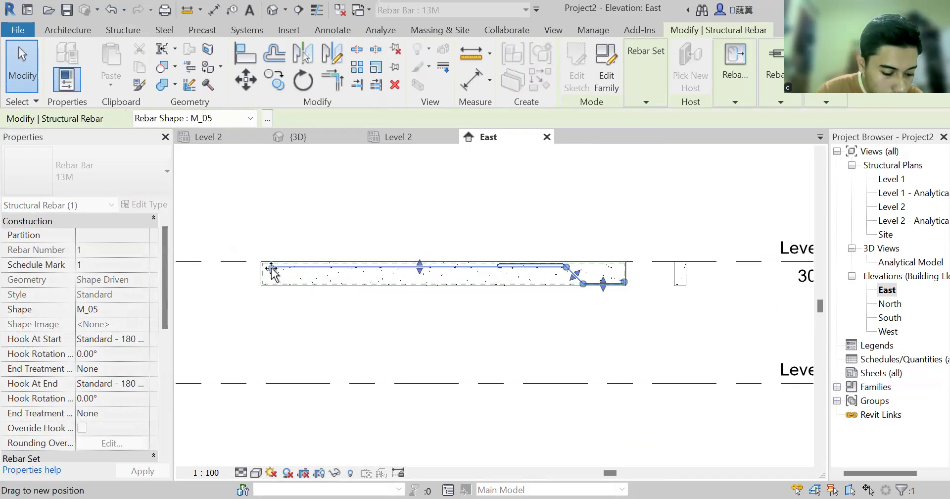
pyautogui.moveTo(272, 271); pyautogui.dragTo(270, 267)
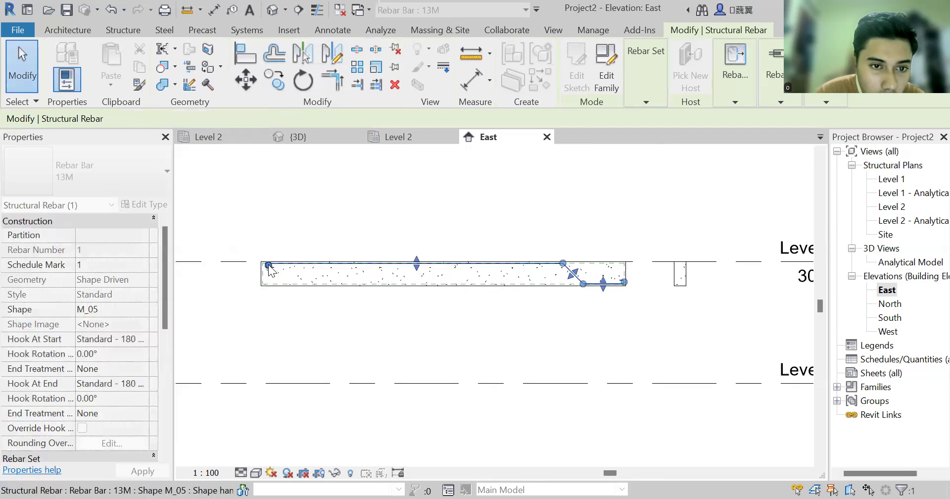
# Step: Extend the M_05 bar's upper hook to the concrete cover line at the long beam's far end
pyautogui.scroll(4, 272, 262)
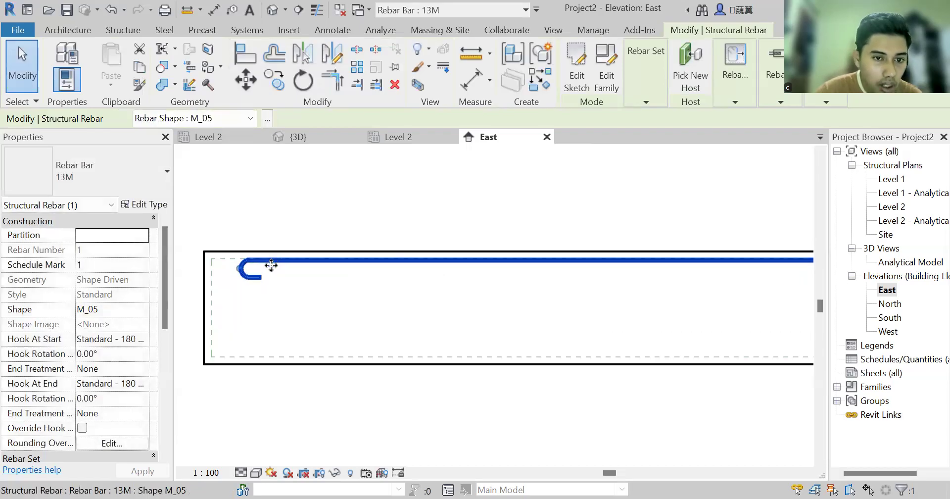
pyautogui.scroll(2, 278, 267)
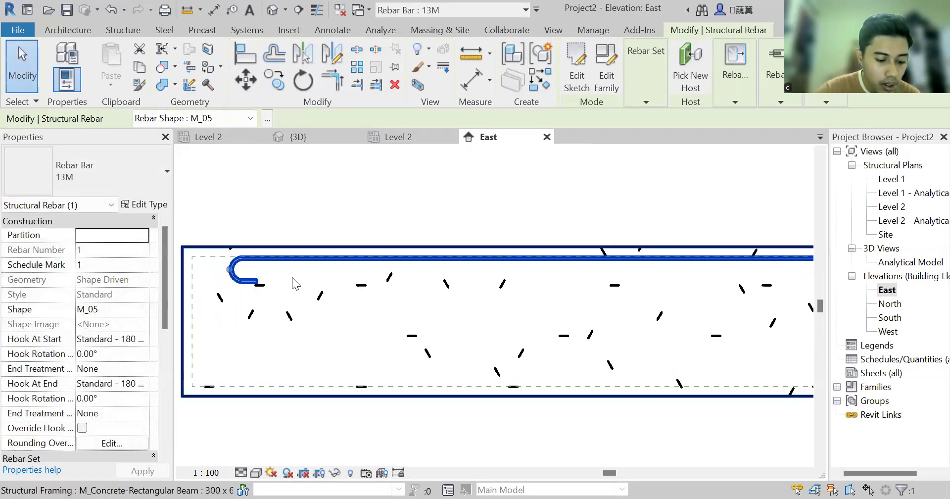
pyautogui.moveTo(295, 279); pyautogui.dragTo(416, 280, button='middle')
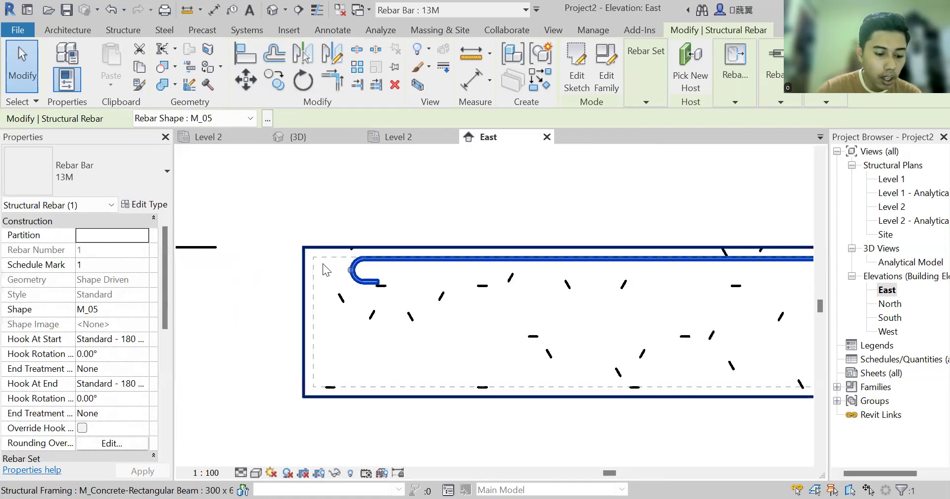
pyautogui.scroll(2, 323, 270)
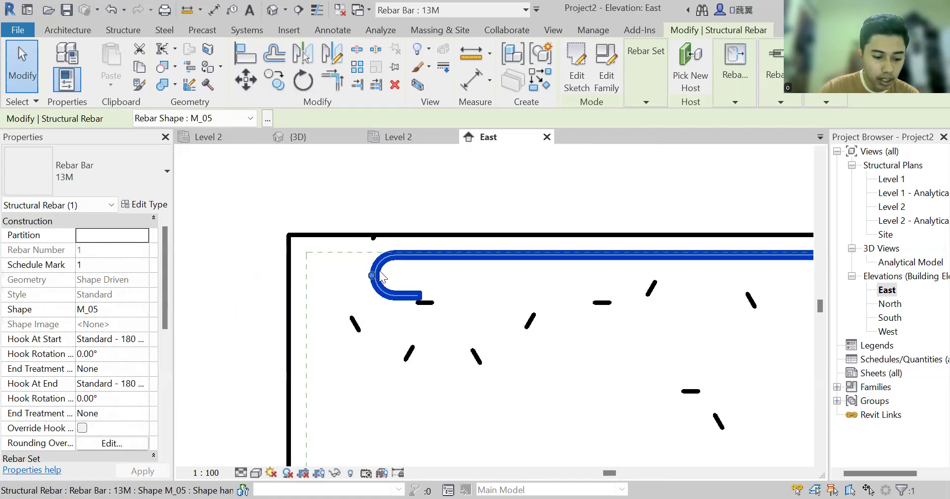
pyautogui.moveTo(373, 277); pyautogui.dragTo(307, 272)
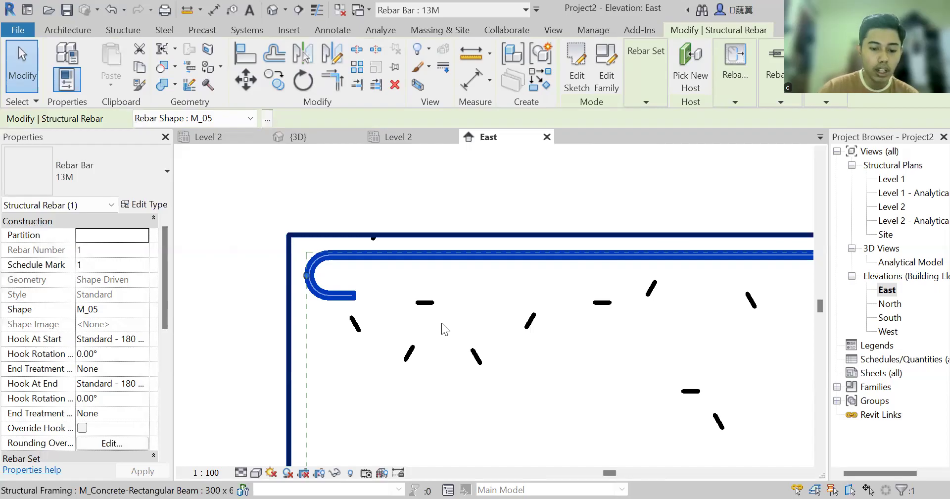
# Step: Deselect the bar, start rebar placement for the beam seen in cross-section and choose straight rebar shape M_00
pyautogui.scroll(-5, 442, 322)
pyautogui.scroll(-3, 466, 298)
pyautogui.moveTo(466, 298); pyautogui.dragTo(278, 311, button='middle')
pyautogui.scroll(-3, 566, 279)
pyautogui.scroll(-2, 612, 270)
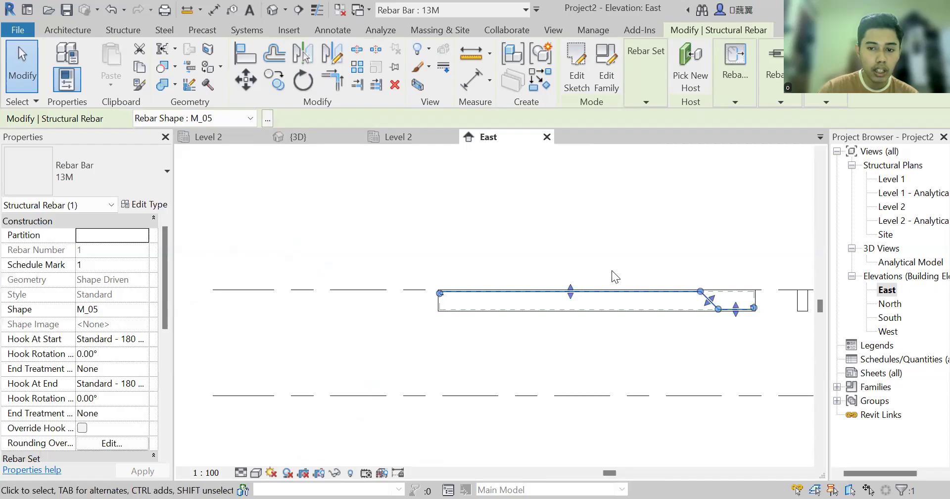
pyautogui.moveTo(612, 270); pyautogui.dragTo(462, 283, button='middle')
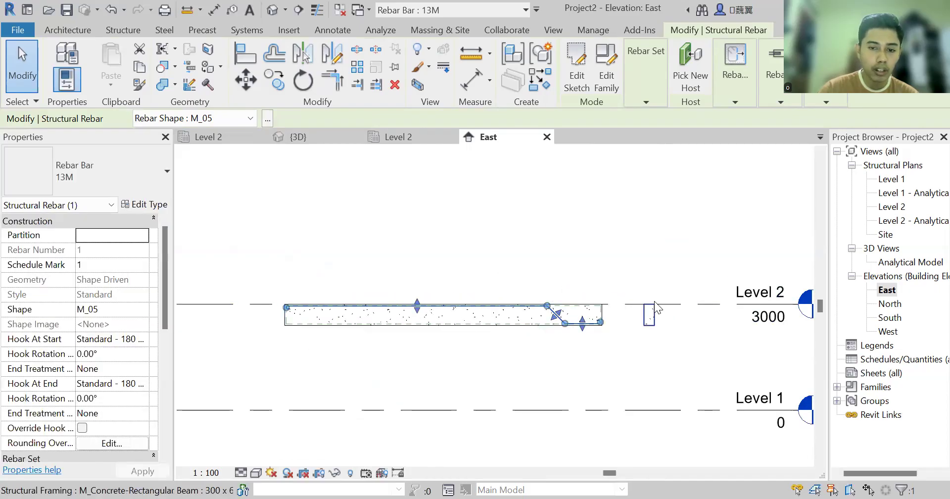
pyautogui.scroll(4, 644, 291)
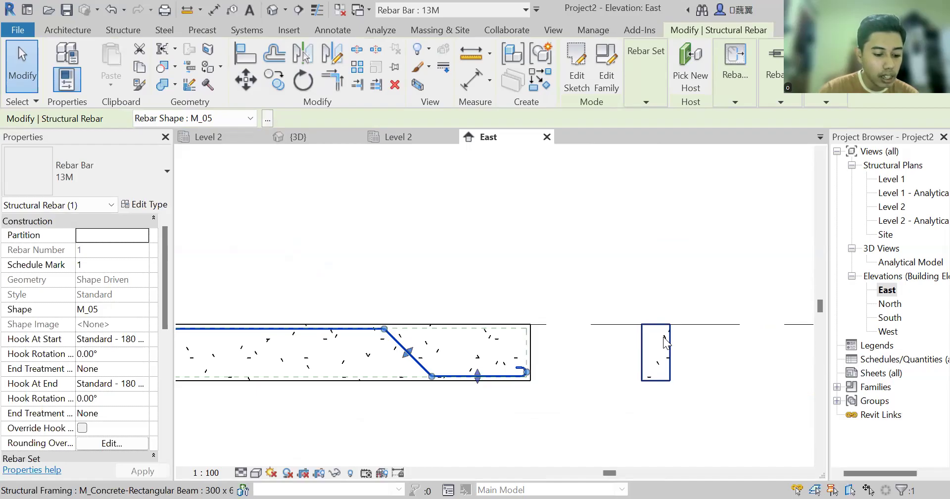
pyautogui.click(646, 276)
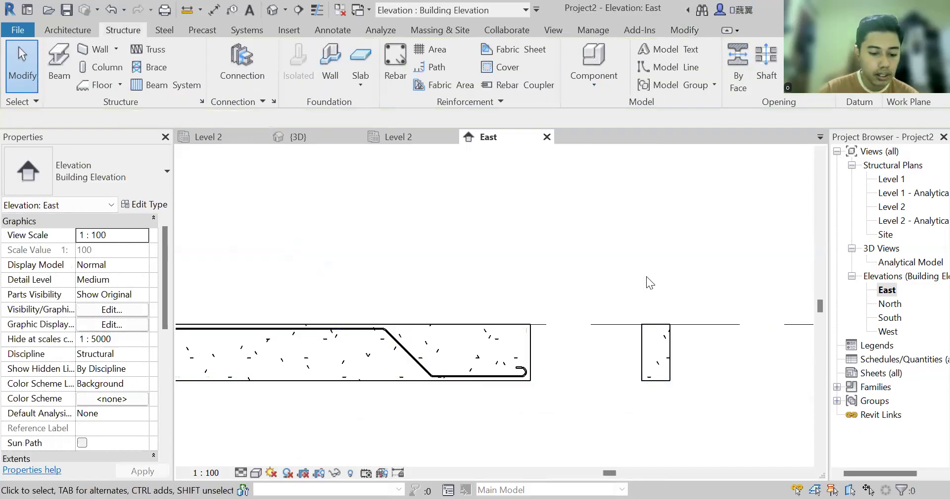
pyautogui.click(657, 359)
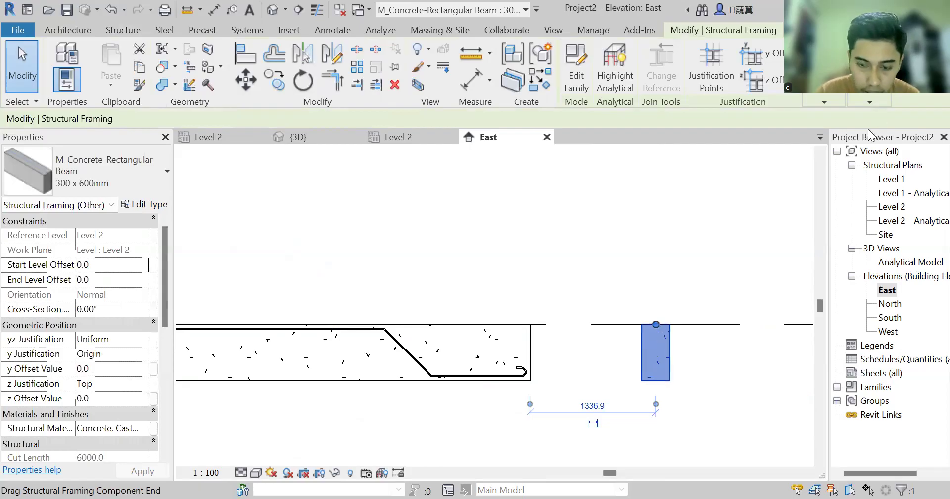
pyautogui.click(870, 102)
pyautogui.click(868, 130)
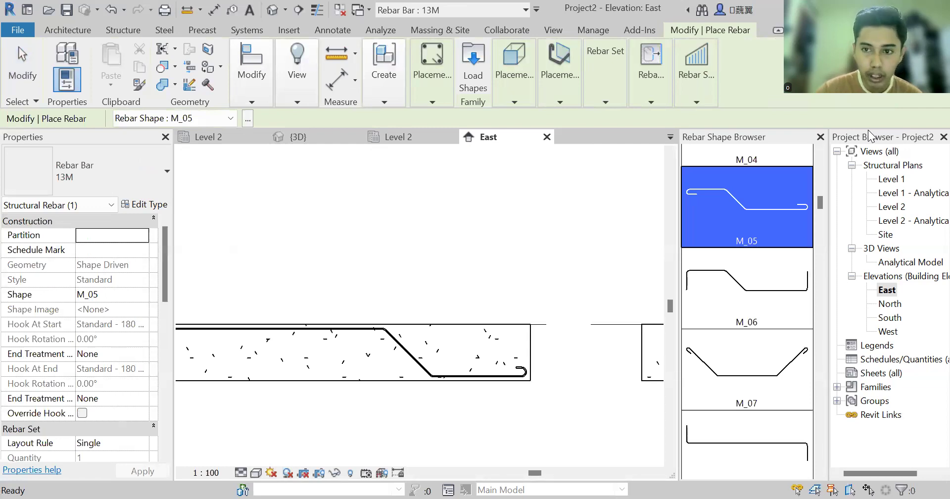
pyautogui.scroll(2, 754, 221)
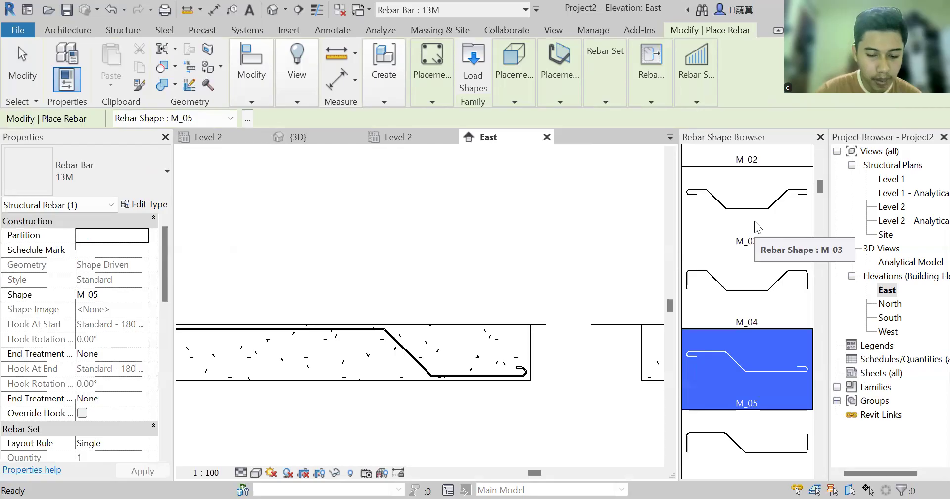
pyautogui.scroll(2, 755, 221)
pyautogui.click(753, 217)
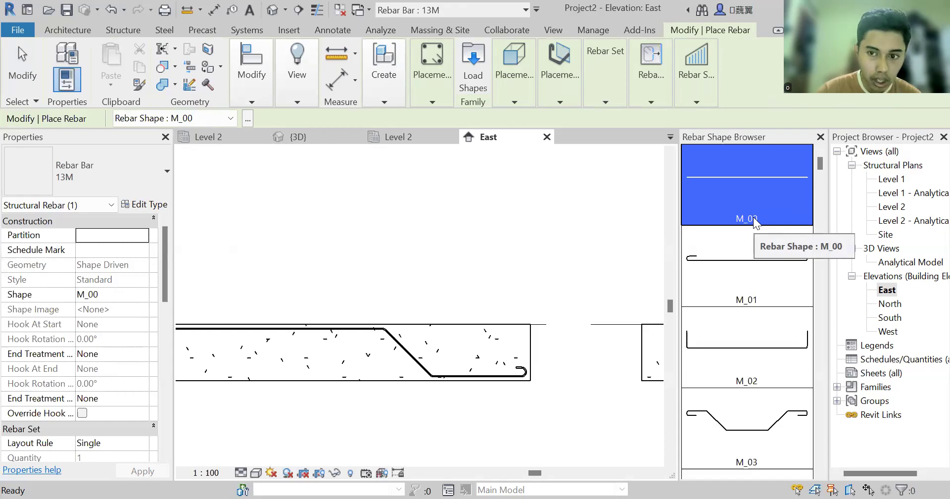
# Step: Set the placement orientation for the M_00 bar to Parallel to Cover
pyautogui.moveTo(641, 330); pyautogui.dragTo(543, 324, button='middle')
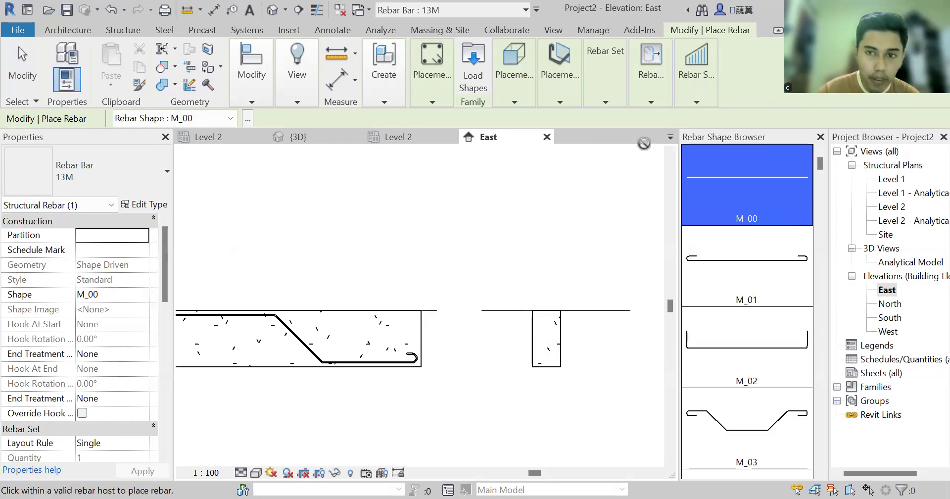
pyautogui.click(558, 89)
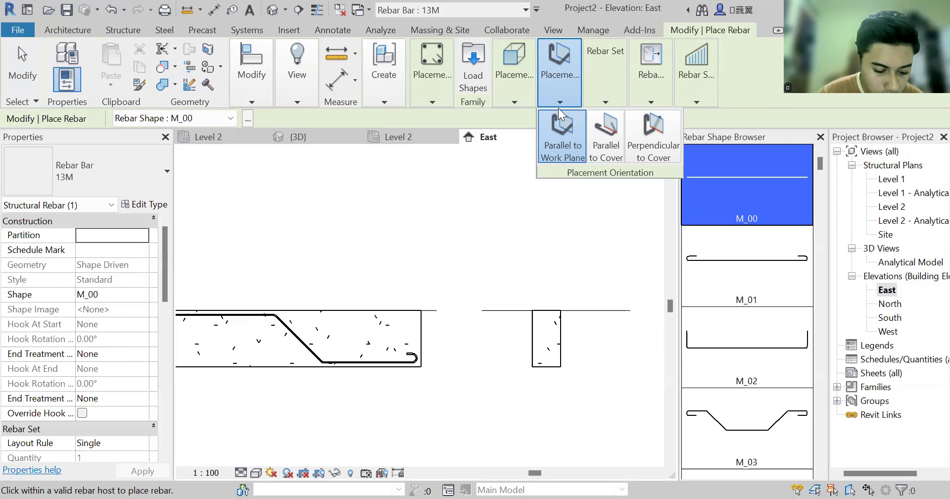
pyautogui.click(646, 67)
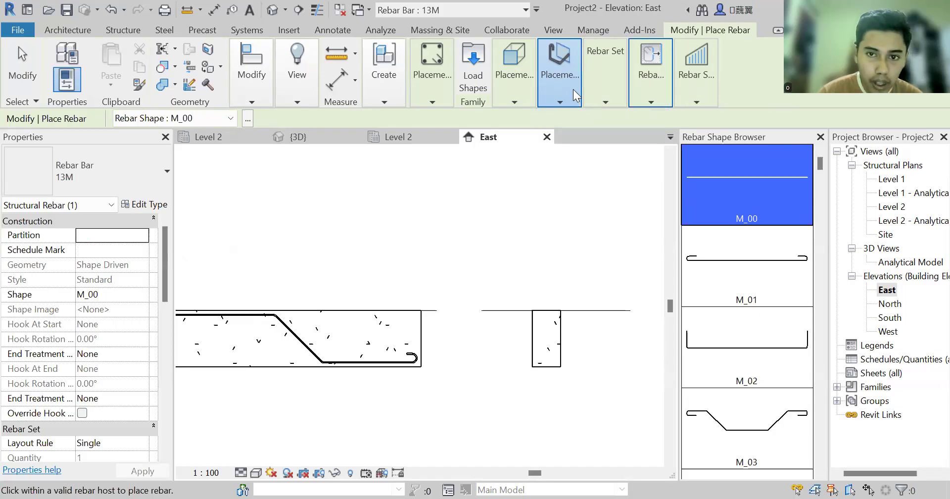
pyautogui.click(560, 74)
pyautogui.click(561, 79)
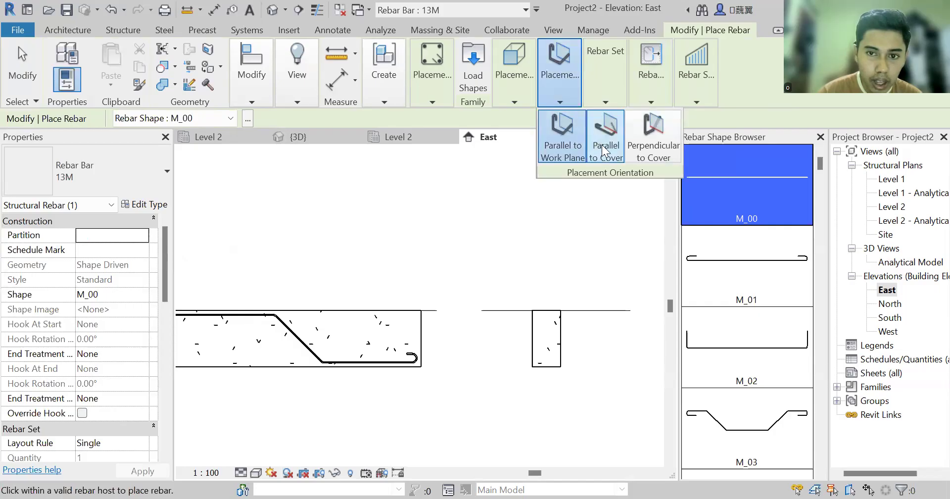
pyautogui.click(602, 145)
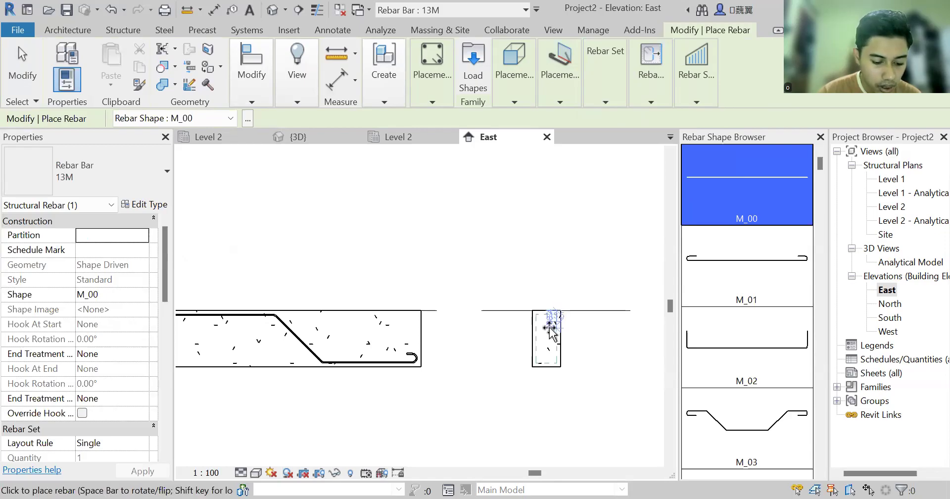
# Step: Place M_00 bars inside the cover at both upper corners of the beam section, about 60 mm from its edges, and end placement
pyautogui.scroll(5, 551, 327)
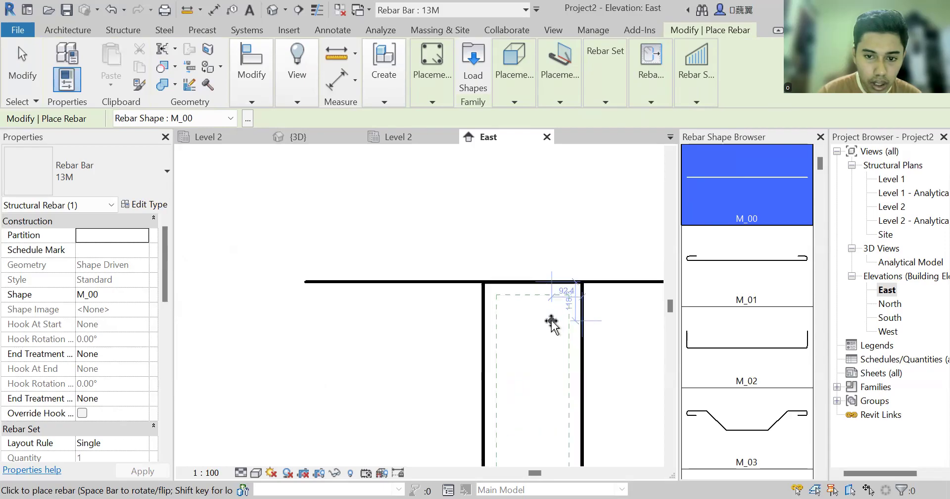
pyautogui.scroll(2, 551, 321)
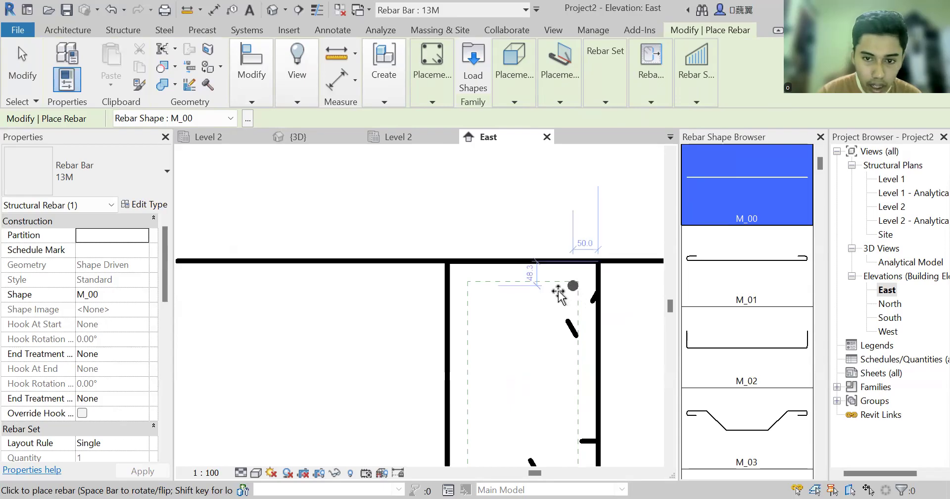
pyautogui.scroll(2, 569, 293)
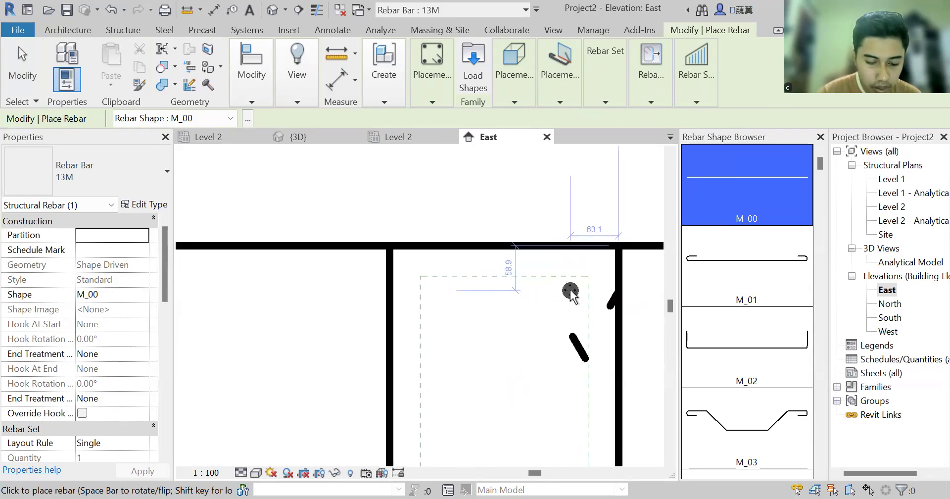
pyautogui.click(571, 292)
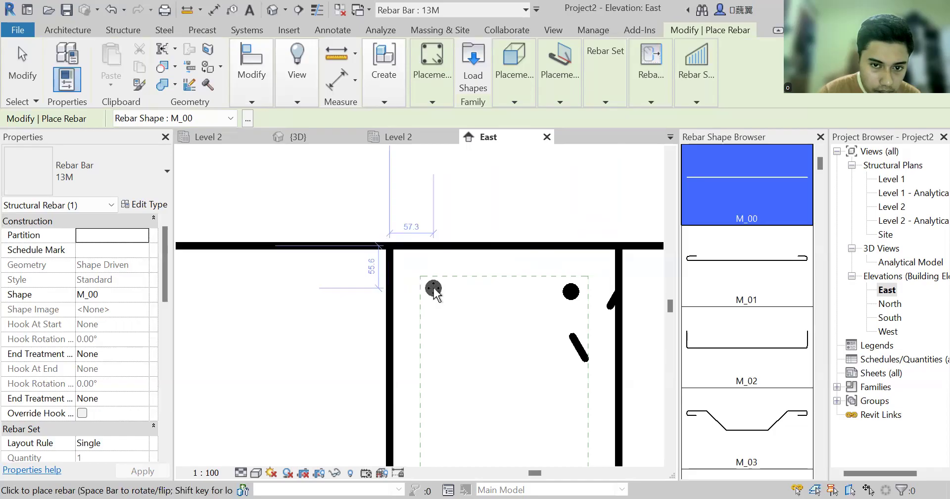
pyautogui.click(434, 288)
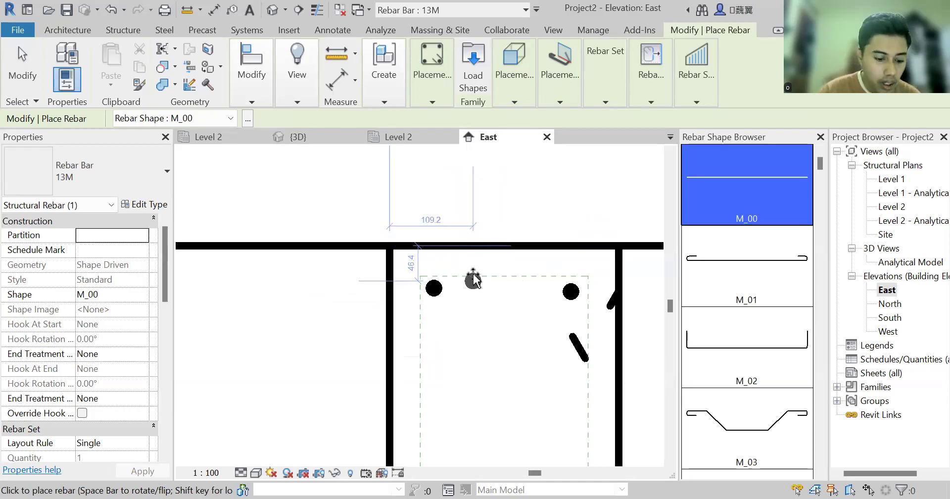
pyautogui.click(439, 288)
pyautogui.press('Escape')
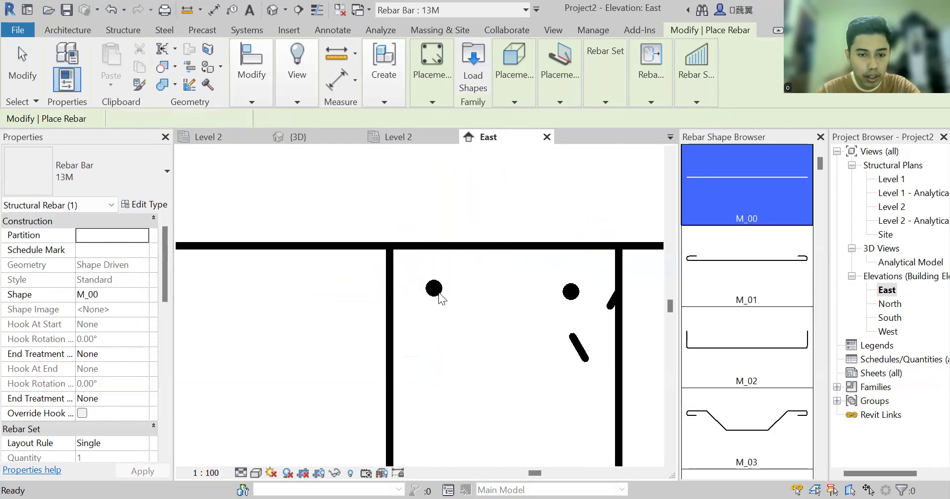
pyautogui.press('Escape')
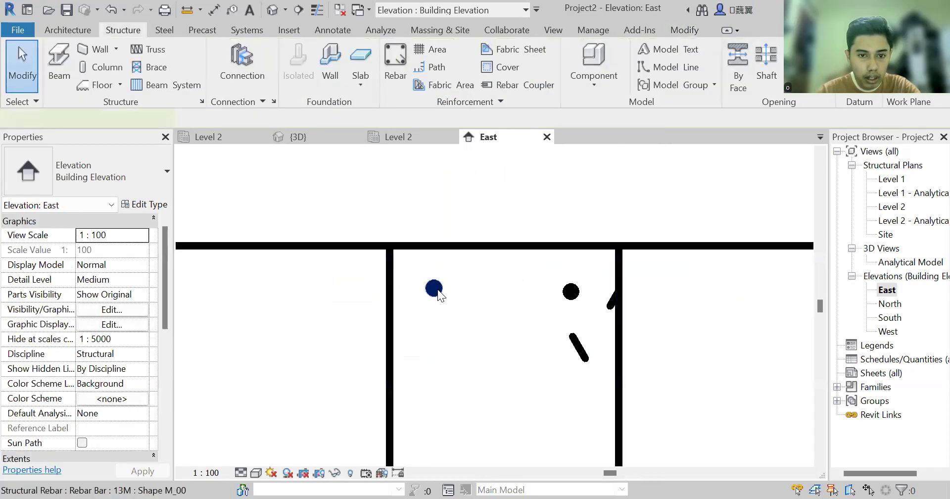
# Step: Move the upper-left M_00 bar about 9 mm diagonally down and toward the beam's left face
pyautogui.click(435, 288)
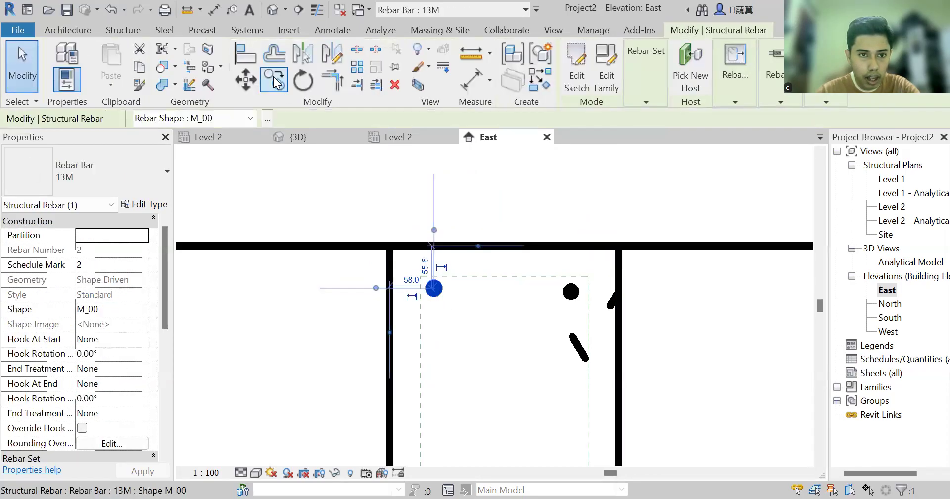
pyautogui.click(245, 79)
pyautogui.click(433, 288)
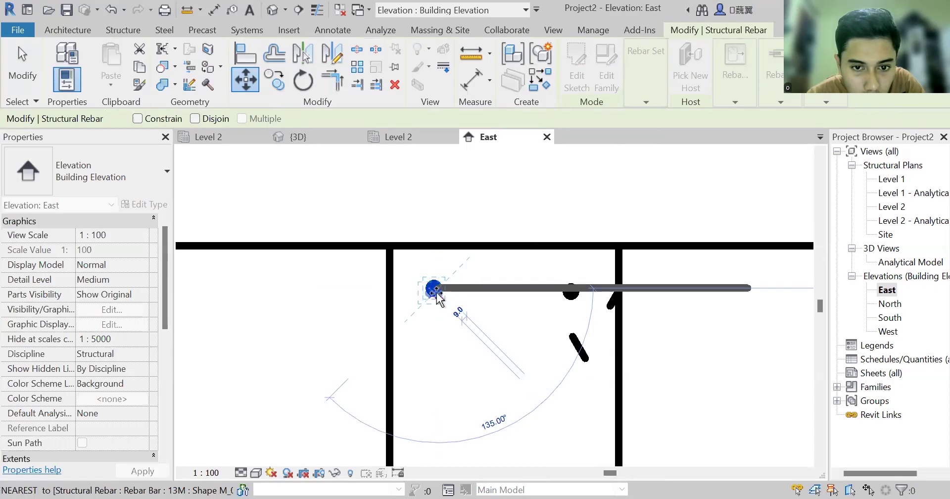
pyautogui.click(438, 295)
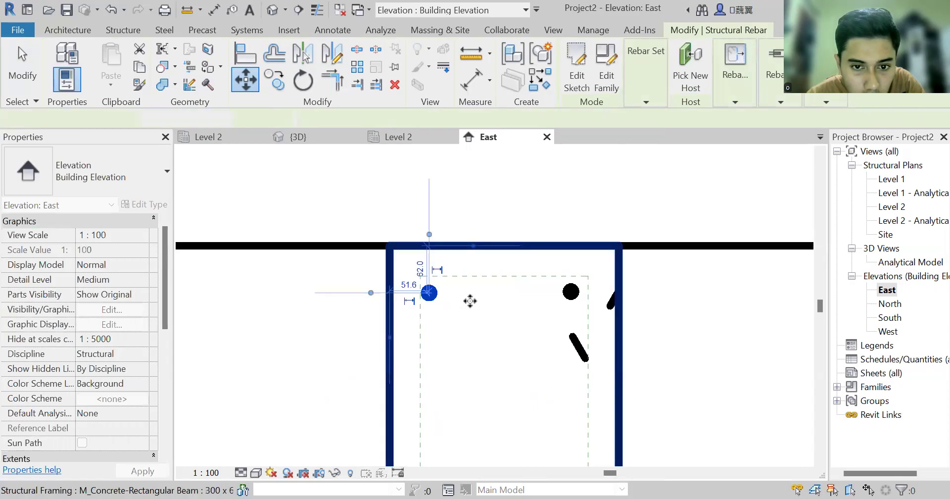
pyautogui.click(470, 300)
pyautogui.click(451, 178)
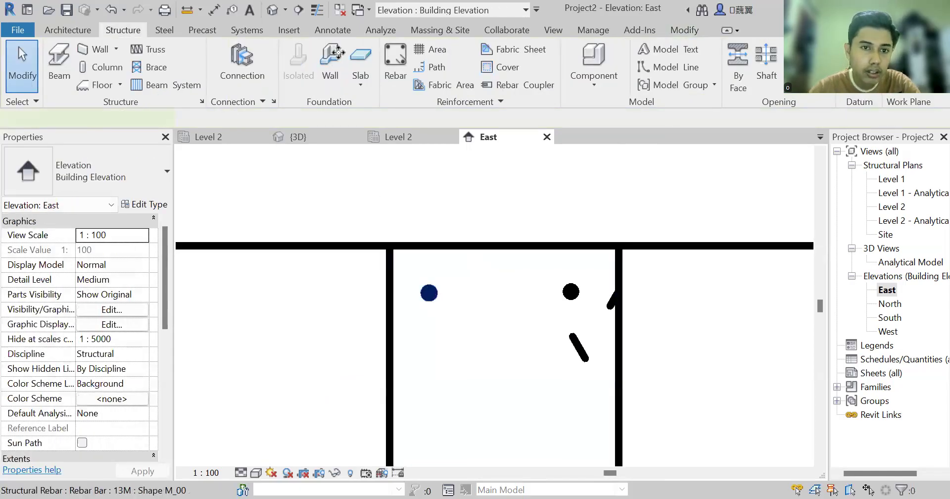
# Step: Move the upper-left M_00 bar about 6.4 mm horizontally toward the middle of the beam section and deselect it
pyautogui.click(429, 292)
pyautogui.press('m')
pyautogui.press('v')
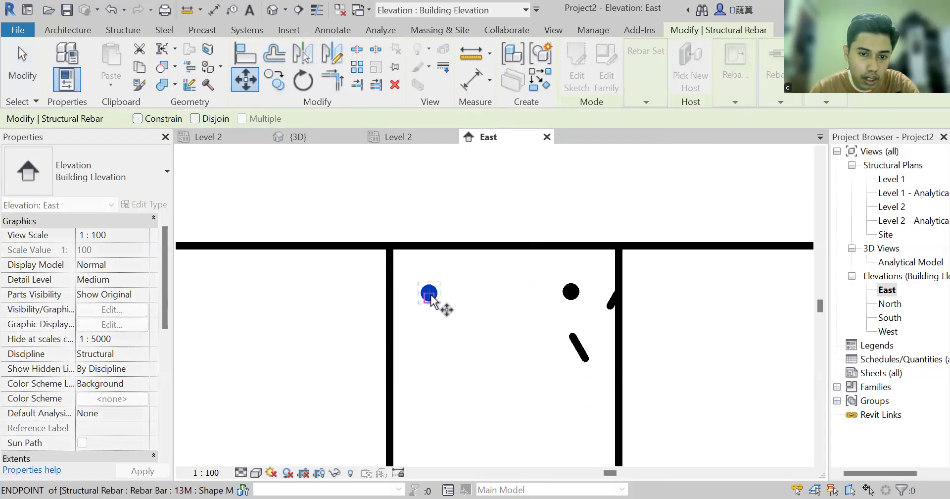
pyautogui.scroll(3, 430, 294)
pyautogui.click(428, 295)
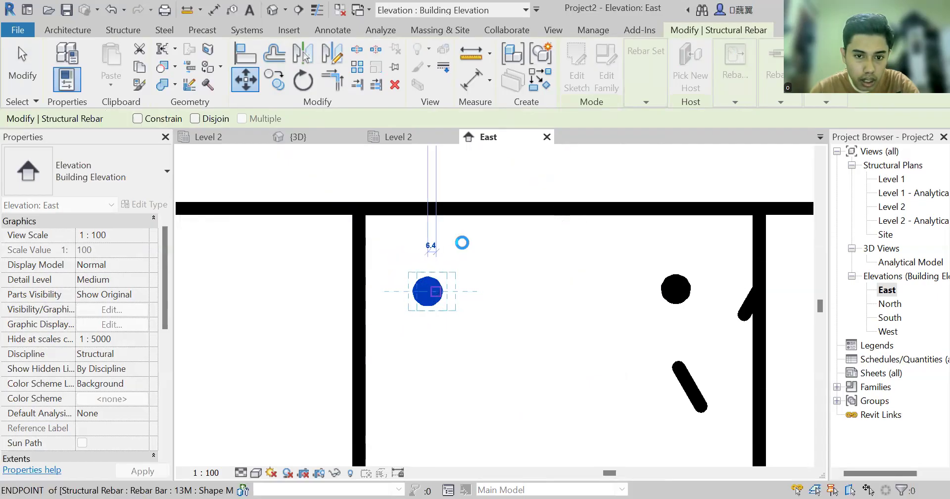
pyautogui.click(509, 187)
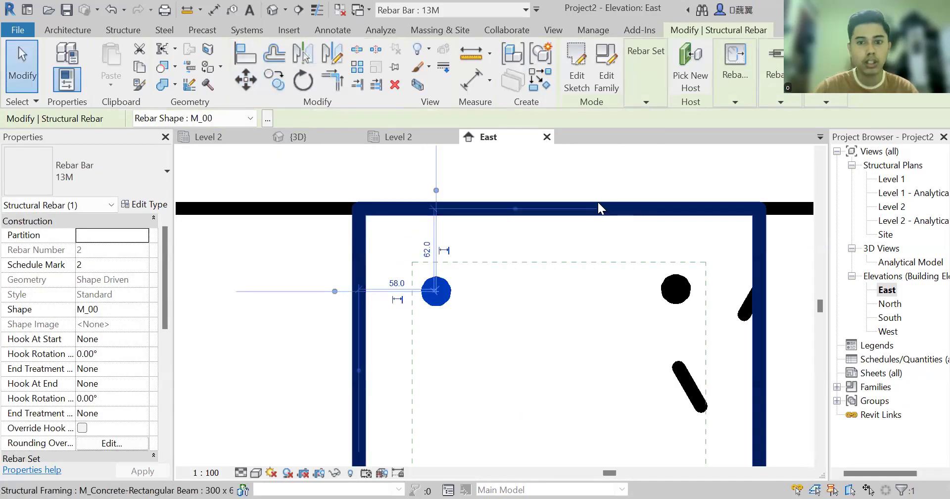
pyautogui.click(616, 171)
# Step: Start rebar placement for the beam seen in cross-section and choose the closed stirrup shape M_T1
pyautogui.scroll(-2, 616, 242)
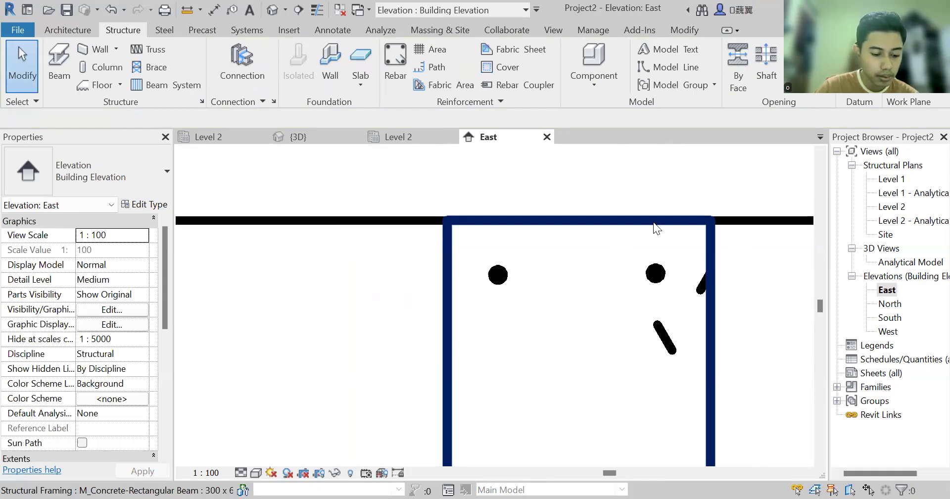
pyautogui.scroll(-4, 622, 247)
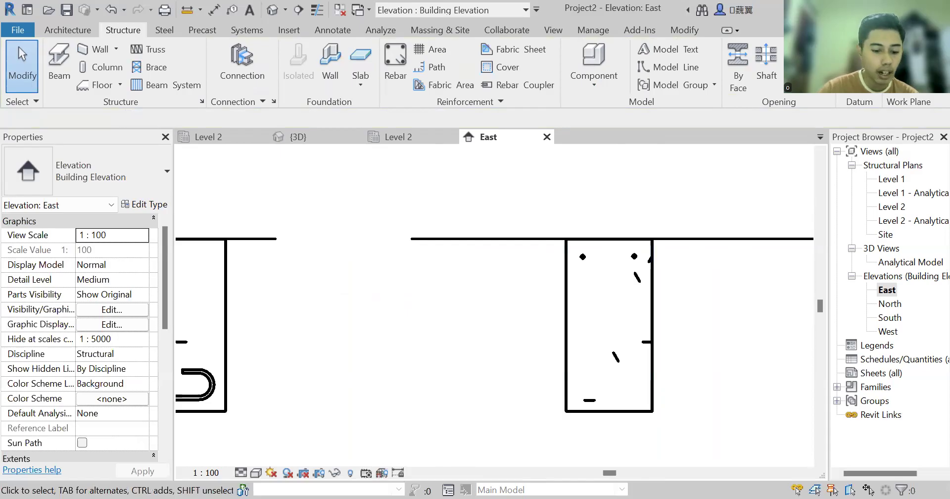
pyautogui.click(699, 32)
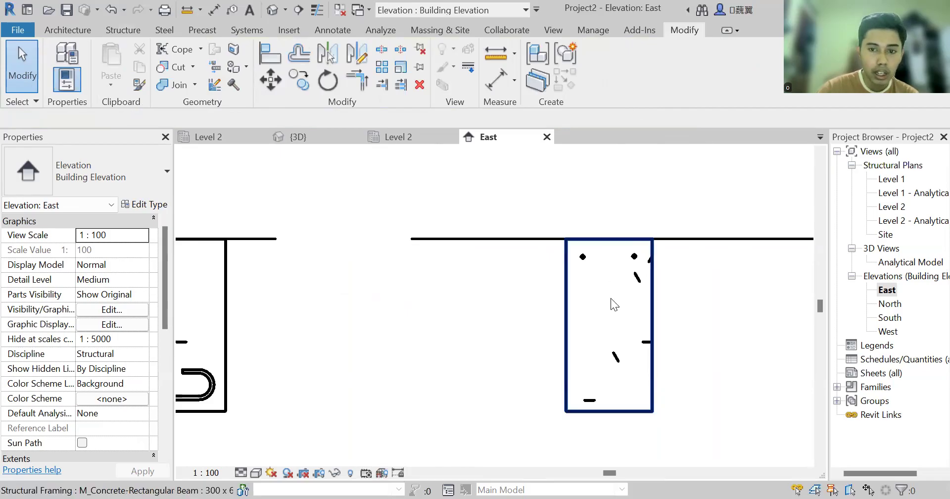
pyautogui.click(613, 319)
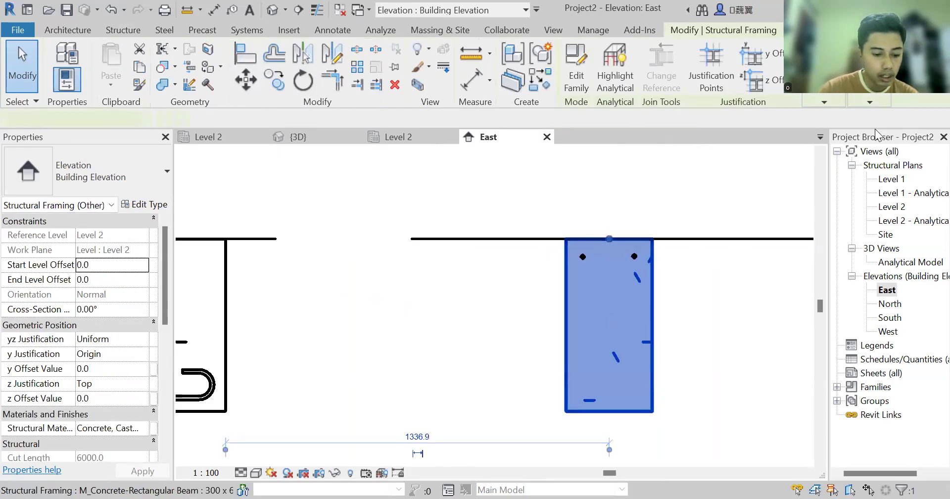
pyautogui.click(869, 99)
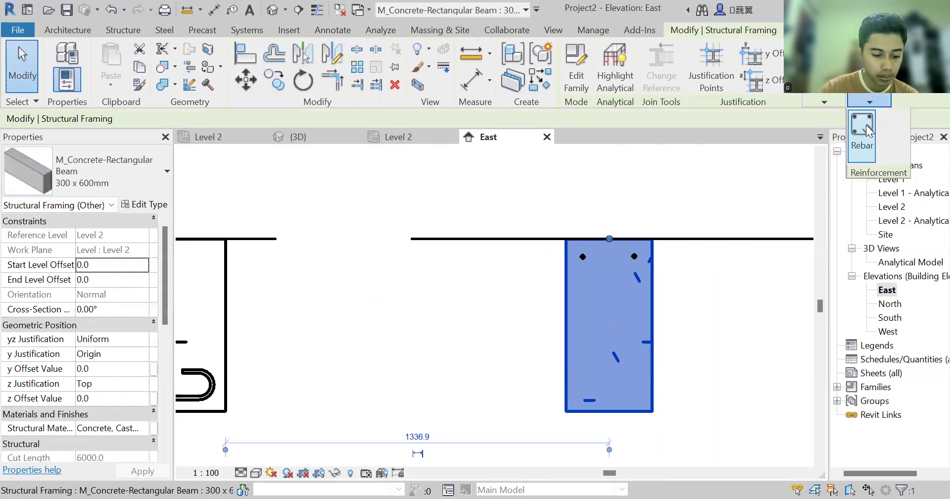
pyautogui.click(866, 125)
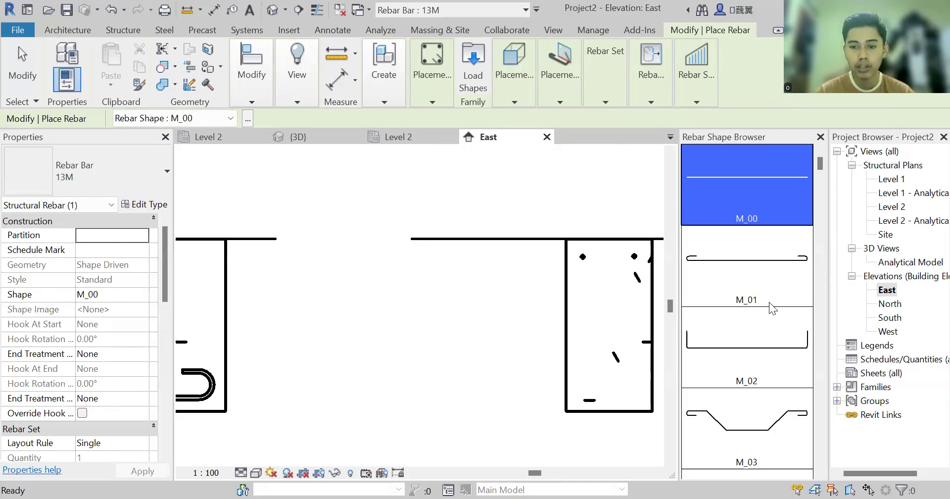
pyautogui.scroll(-5, 769, 302)
pyautogui.scroll(-7, 768, 297)
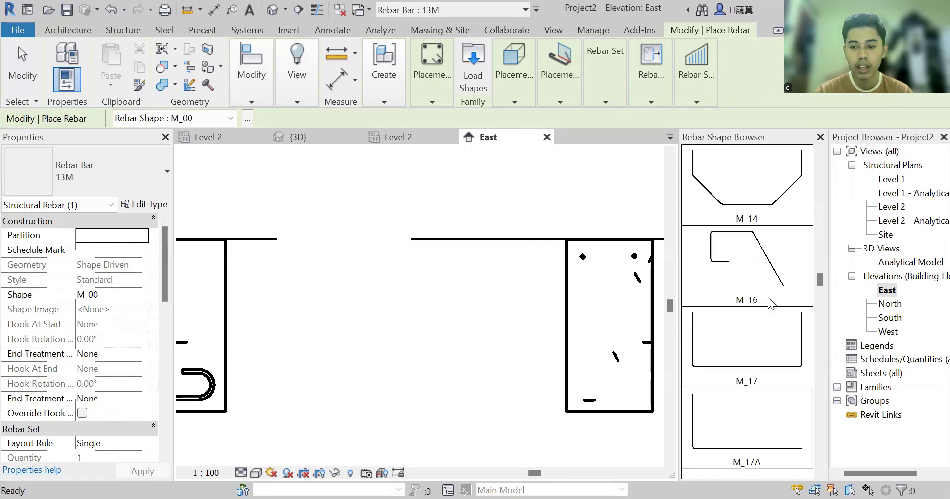
pyautogui.scroll(-8, 768, 297)
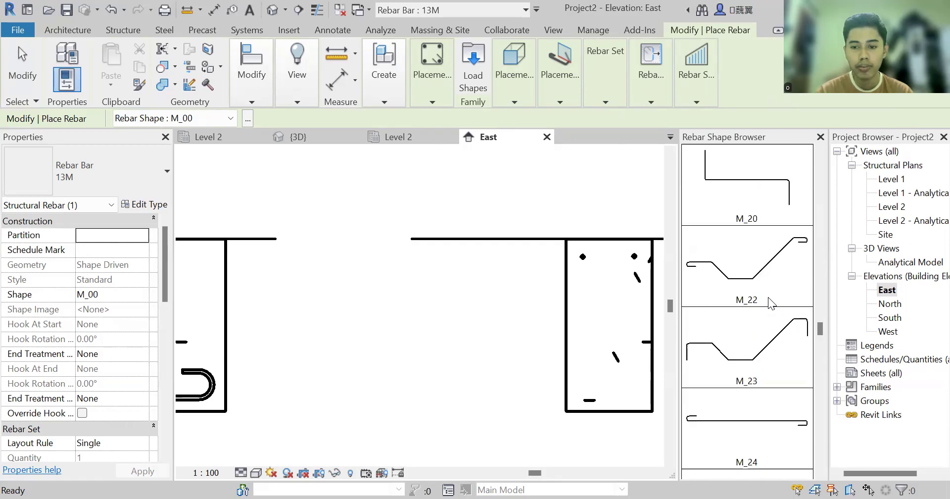
pyautogui.scroll(-8, 768, 297)
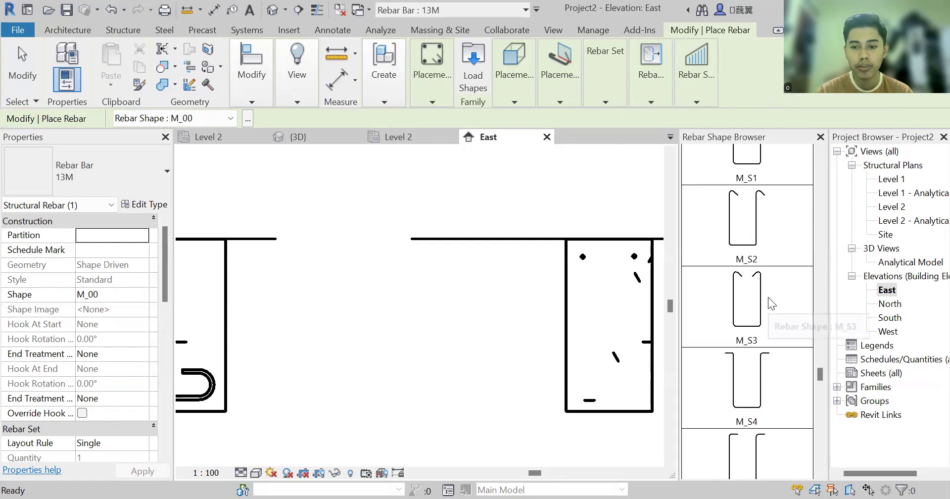
pyautogui.scroll(-3, 768, 297)
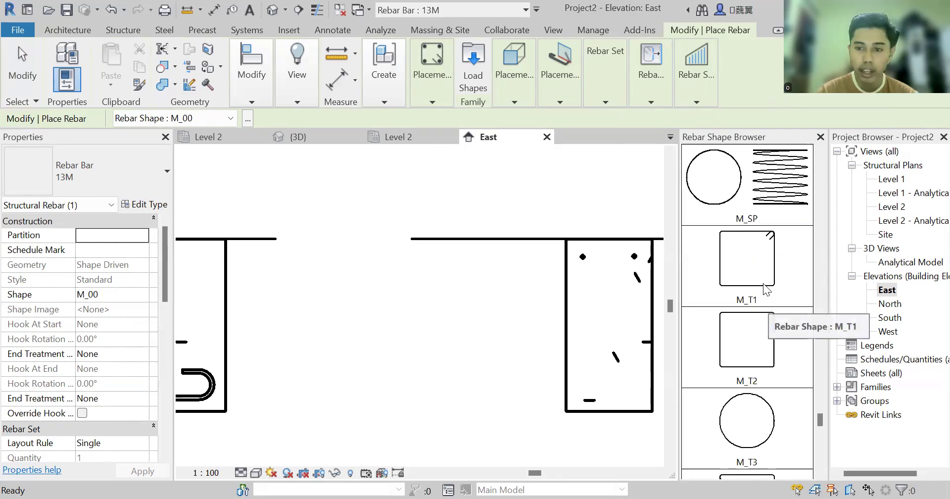
pyautogui.click(765, 291)
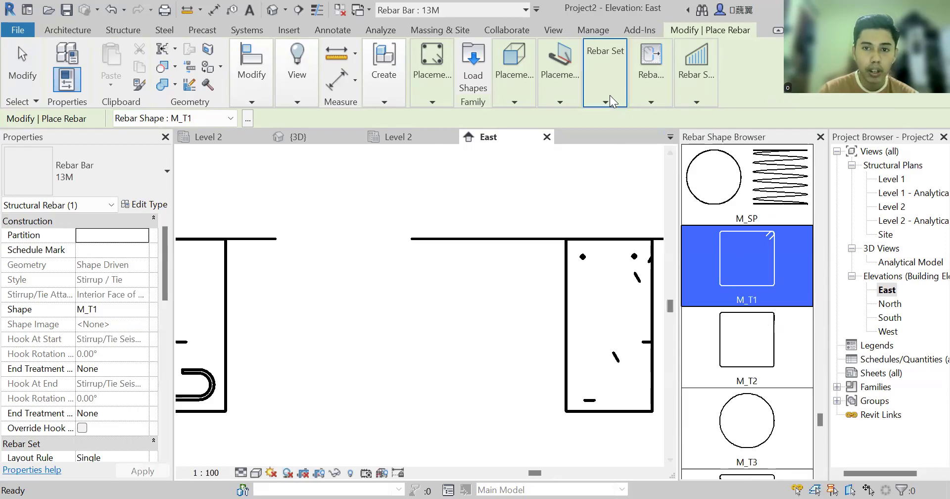
# Step: Place an M_T1 stirrup Parallel to Work Plane inside the beam section's cover, with its hooks at the upper-left corner, and end placement
pyautogui.click(570, 95)
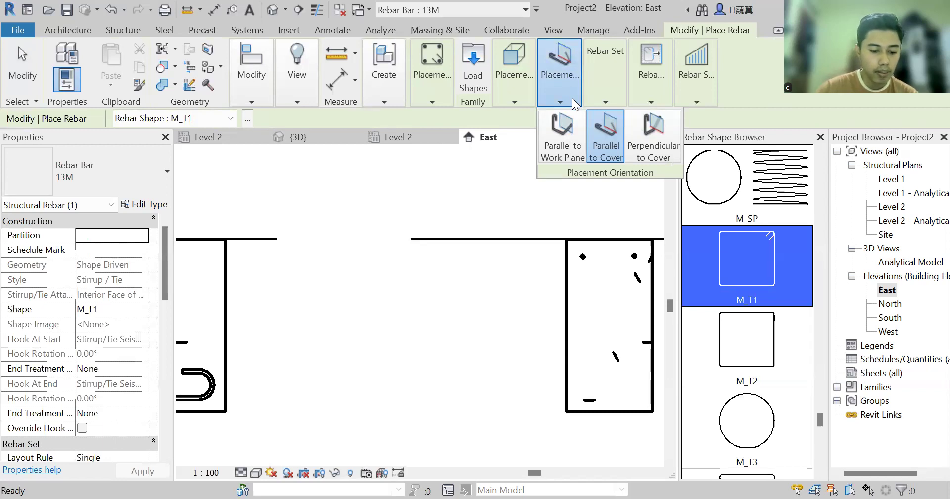
pyautogui.click(569, 141)
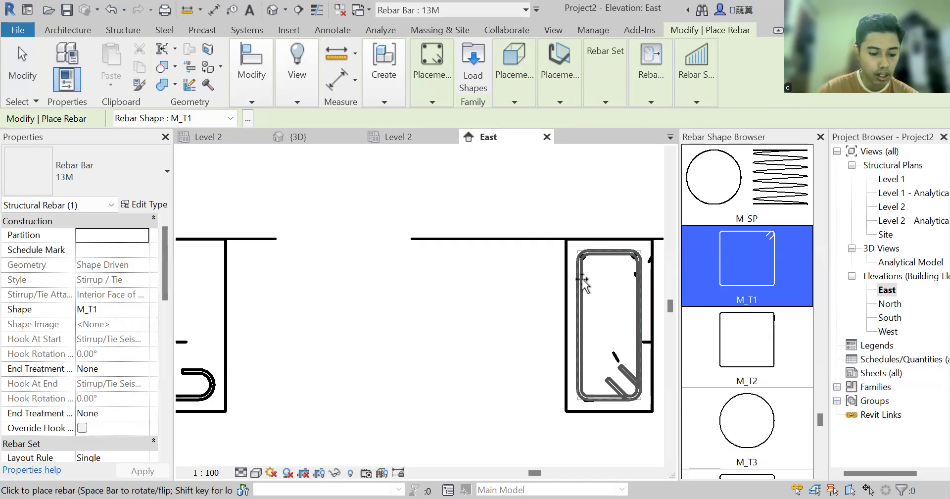
pyautogui.click(626, 381)
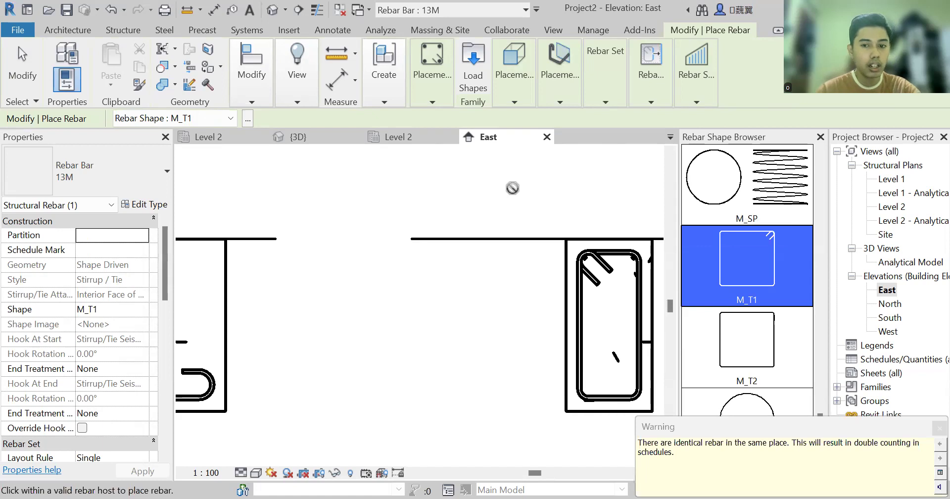
pyautogui.press('Escape')
pyautogui.press('Escape')
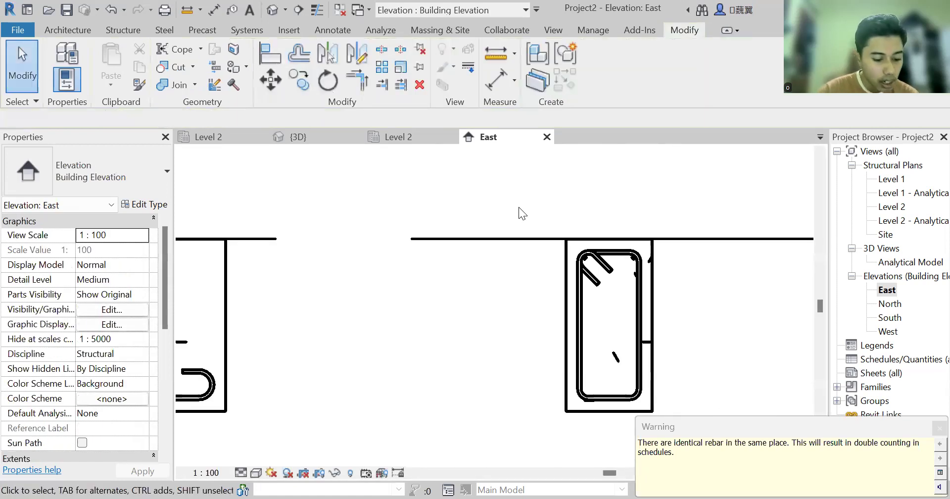
# Step: Open Project2's Level 2 structural plan and set its visual style to Realistic
pyautogui.click(422, 137)
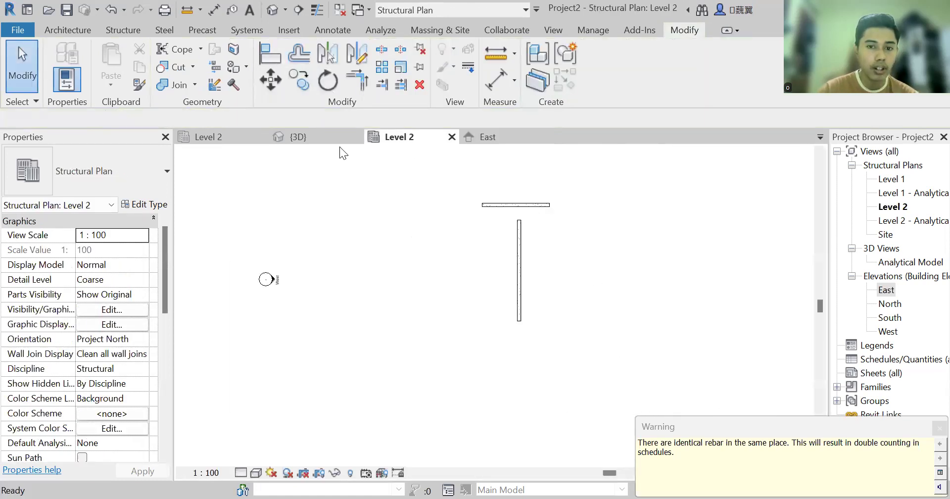
pyautogui.click(238, 138)
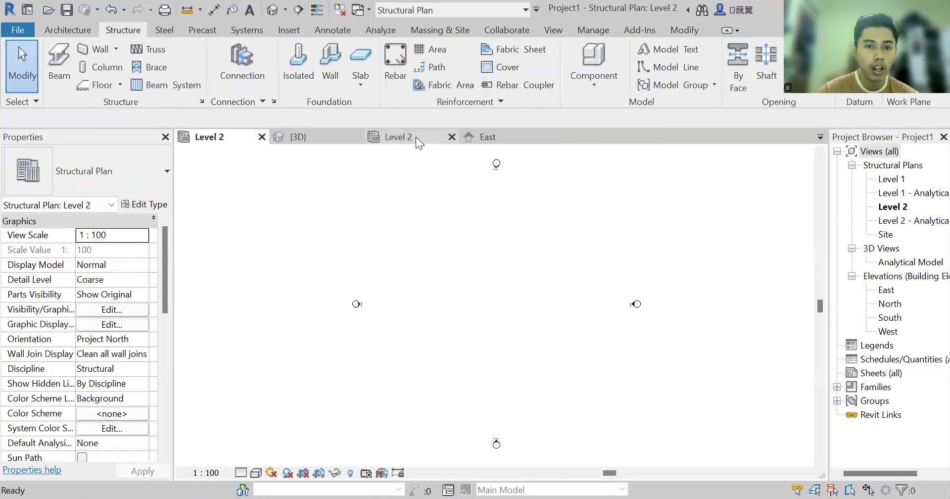
pyautogui.click(415, 136)
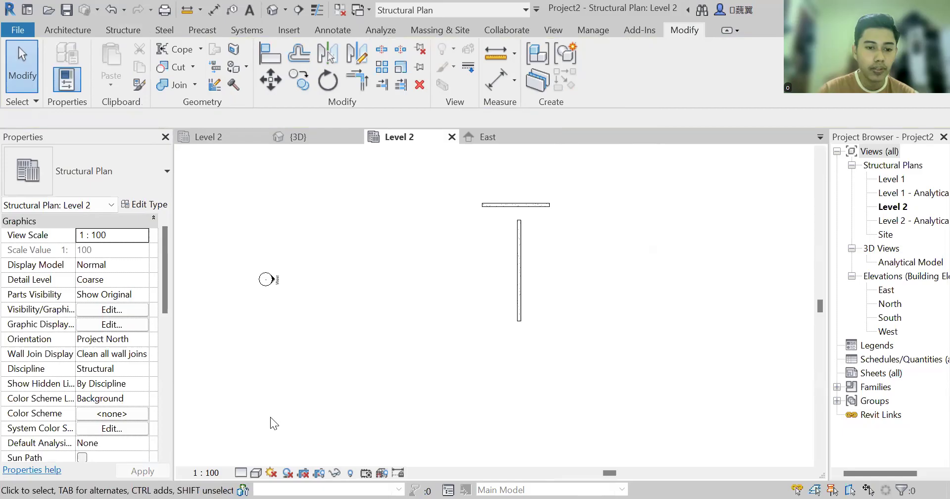
pyautogui.click(254, 474)
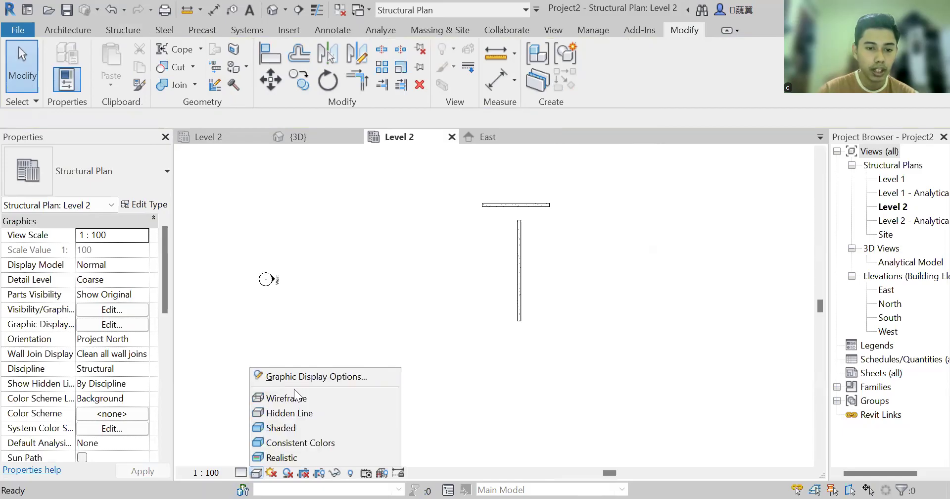
pyautogui.click(287, 461)
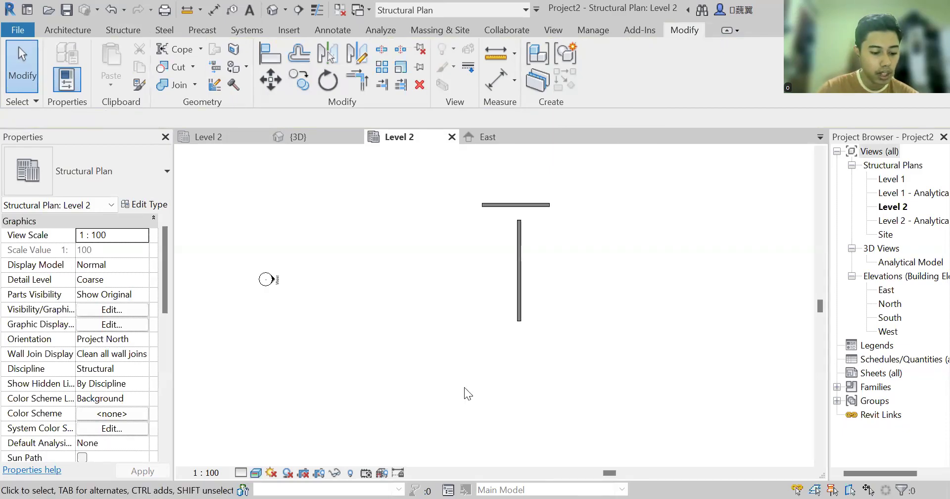
# Step: Set the model display transparency of the Level 2 plan to 40 in Graphic Display Options and apply it
pyautogui.click(256, 474)
pyautogui.click(301, 377)
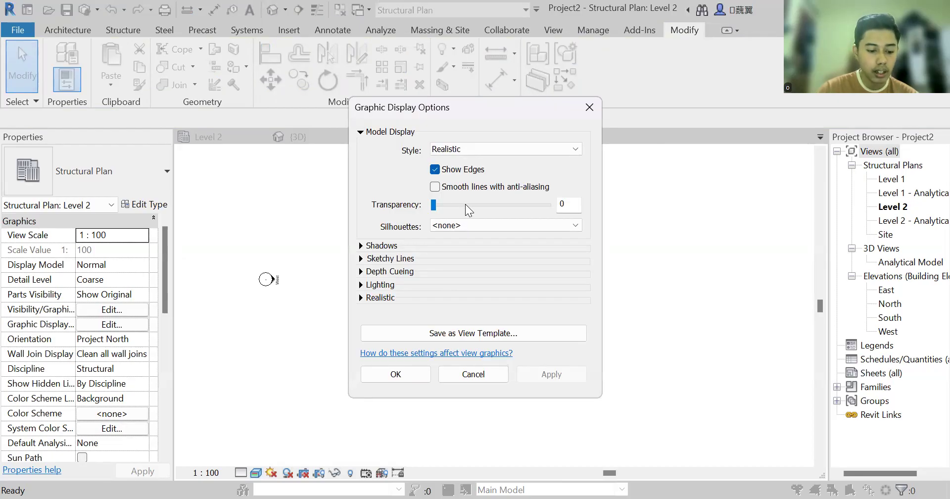
pyautogui.click(465, 204)
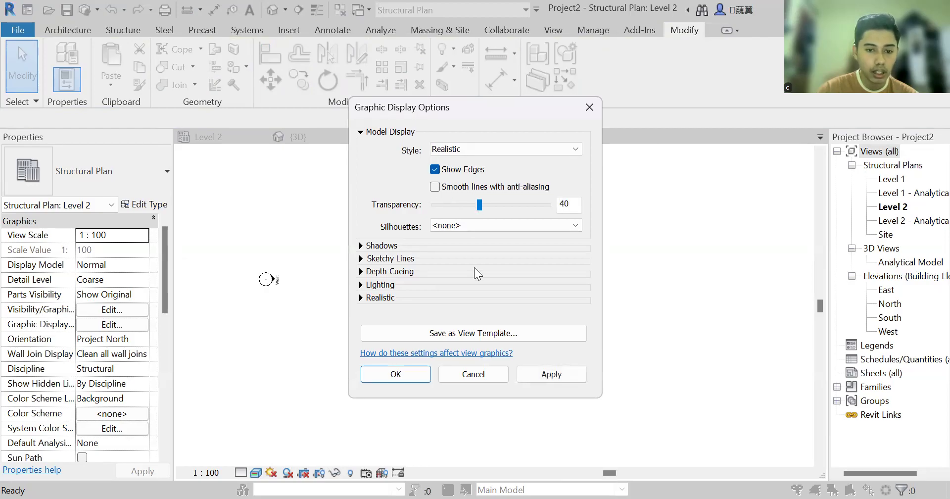
pyautogui.click(545, 374)
pyautogui.click(395, 374)
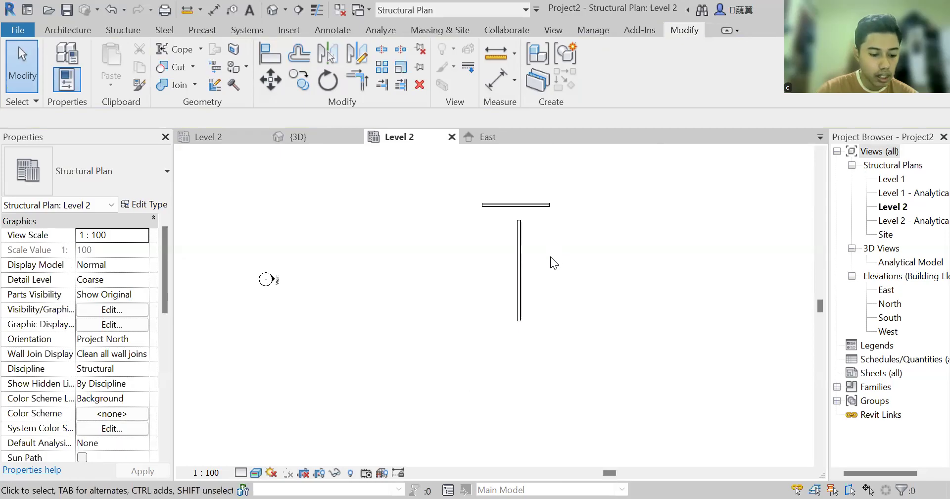
# Step: Examine the rebar inside the two semi-transparent beams in the Level 2 plan
pyautogui.scroll(3, 528, 254)
pyautogui.moveTo(518, 233); pyautogui.dragTo(510, 261, button='middle')
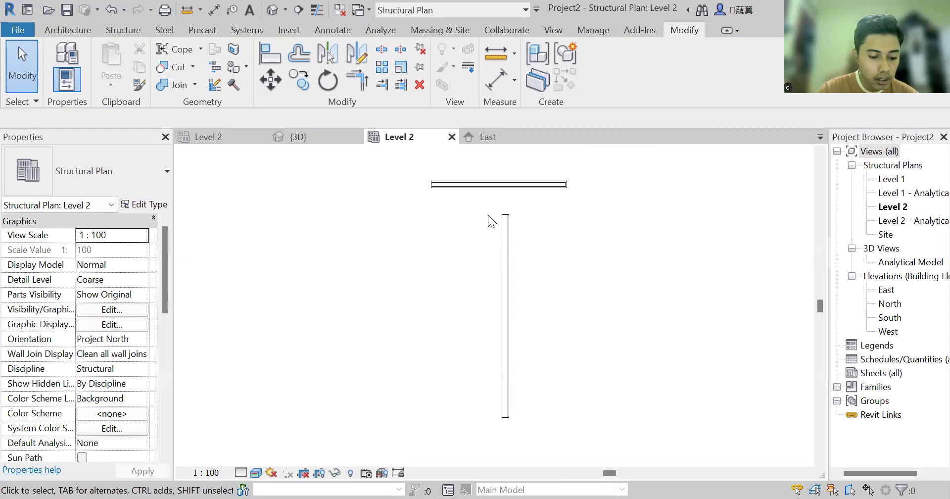
pyautogui.scroll(2, 453, 192)
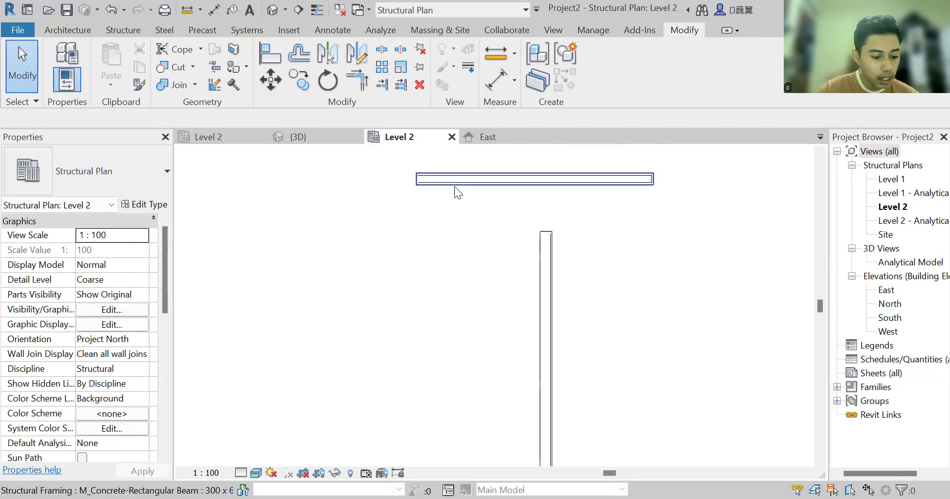
pyautogui.scroll(2, 455, 186)
pyautogui.moveTo(455, 179); pyautogui.dragTo(432, 275, button='middle')
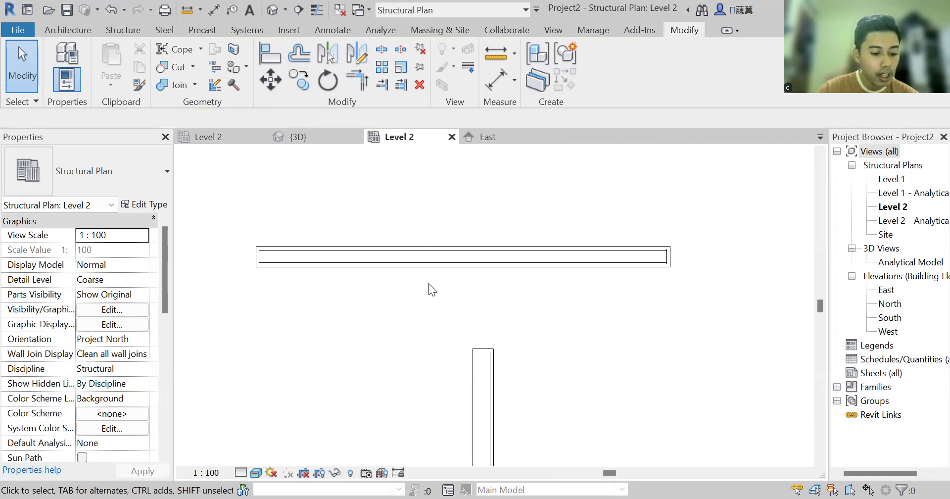
# Step: Open the East elevation and examine the bent M_05 bar in the long beam along with its hook and rebar set properties
pyautogui.click(485, 138)
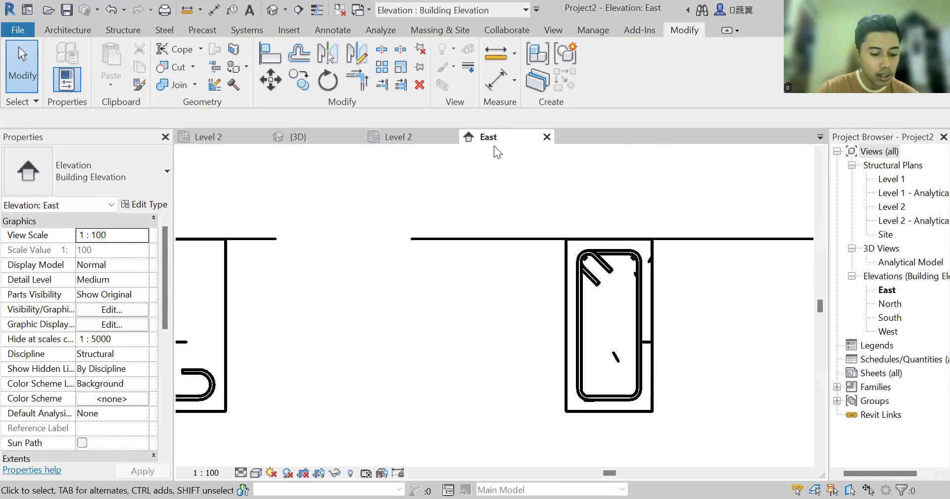
pyautogui.scroll(-3, 454, 284)
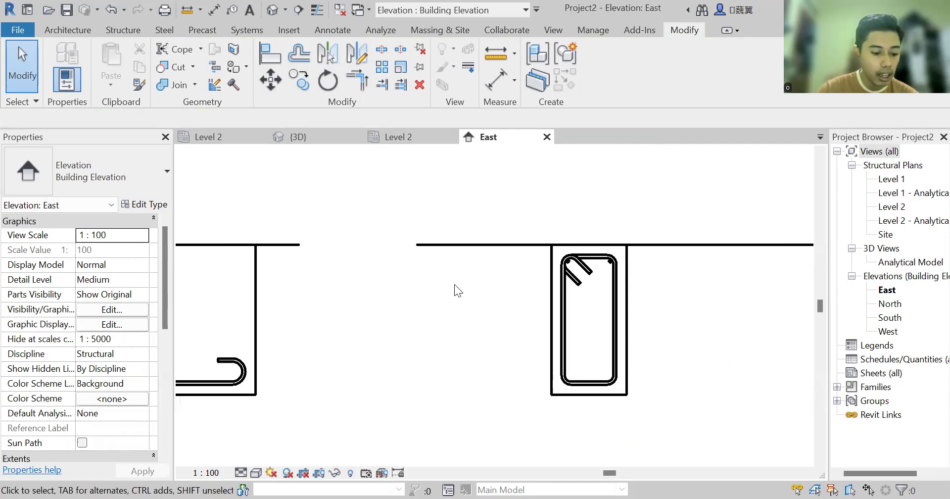
pyautogui.moveTo(454, 284); pyautogui.dragTo(565, 307, button='middle')
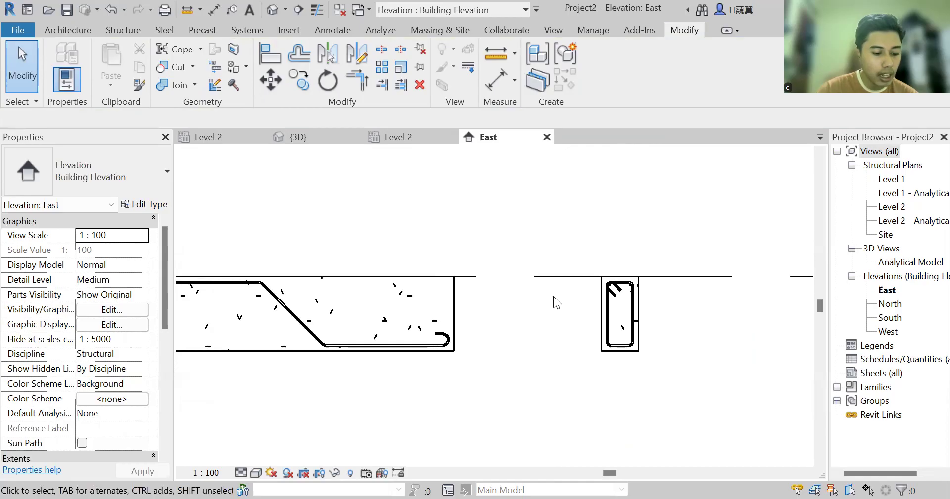
pyautogui.moveTo(496, 323); pyautogui.dragTo(626, 339, button='middle')
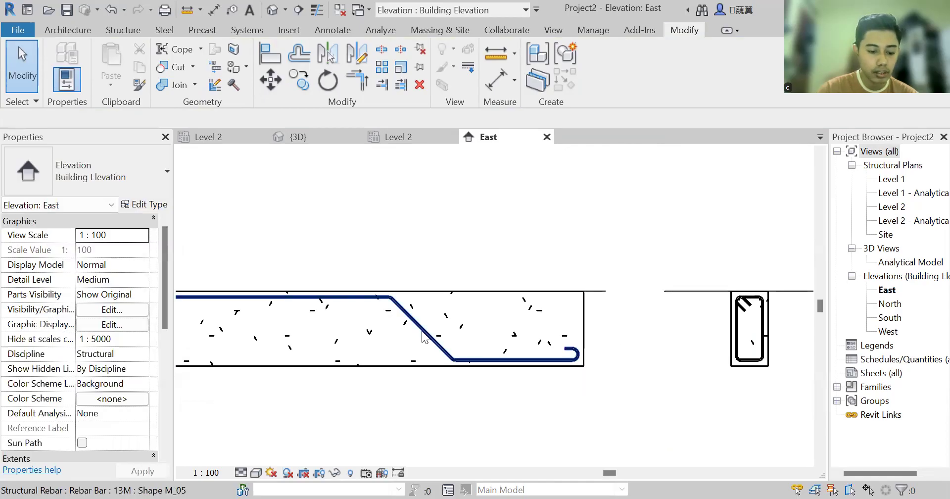
pyautogui.click(423, 337)
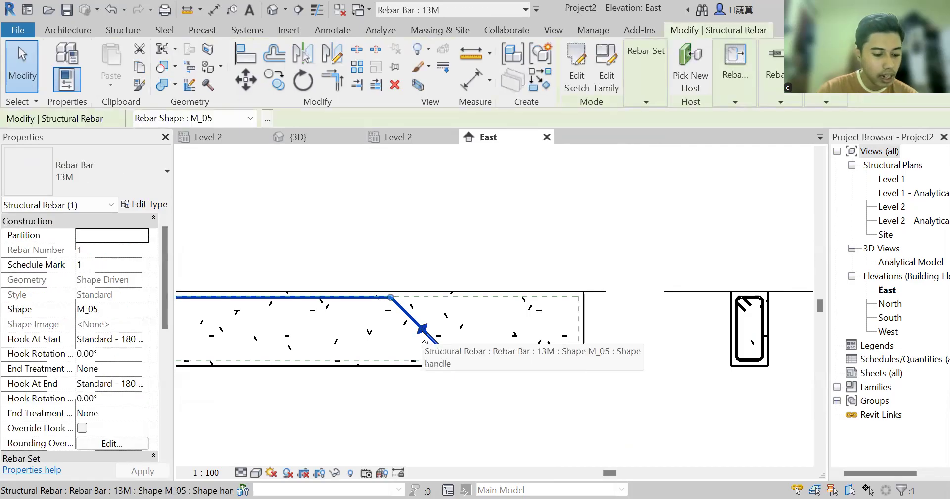
pyautogui.scroll(-1, 422, 333)
pyautogui.moveTo(490, 351); pyautogui.dragTo(559, 360, button='middle')
pyautogui.scroll(-4, 97, 362)
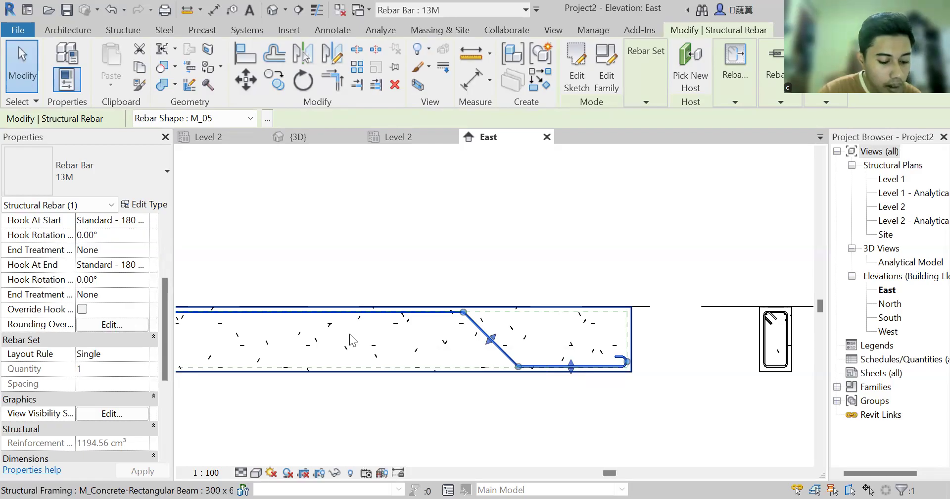
pyautogui.press('Escape')
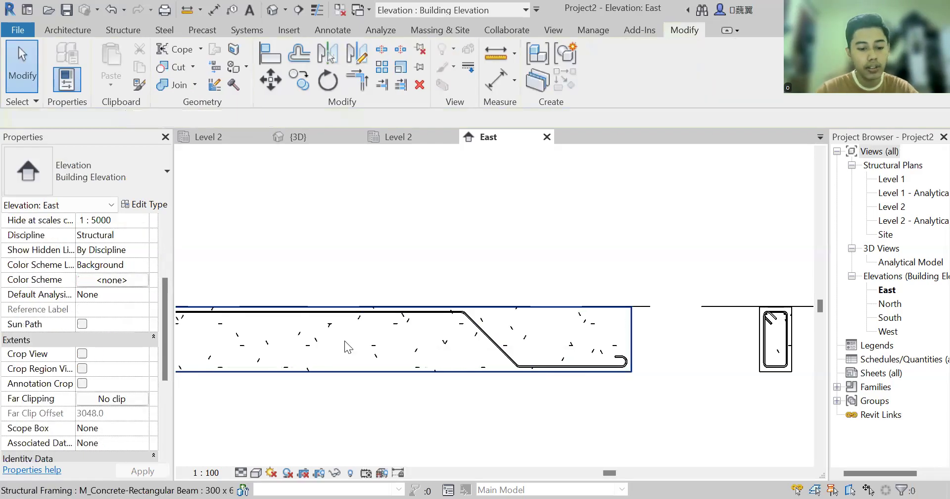
# Step: Set the long concrete beam's top face rebar cover to Interior (shells) - 19M to 57M <20 mm>
pyautogui.click(447, 344)
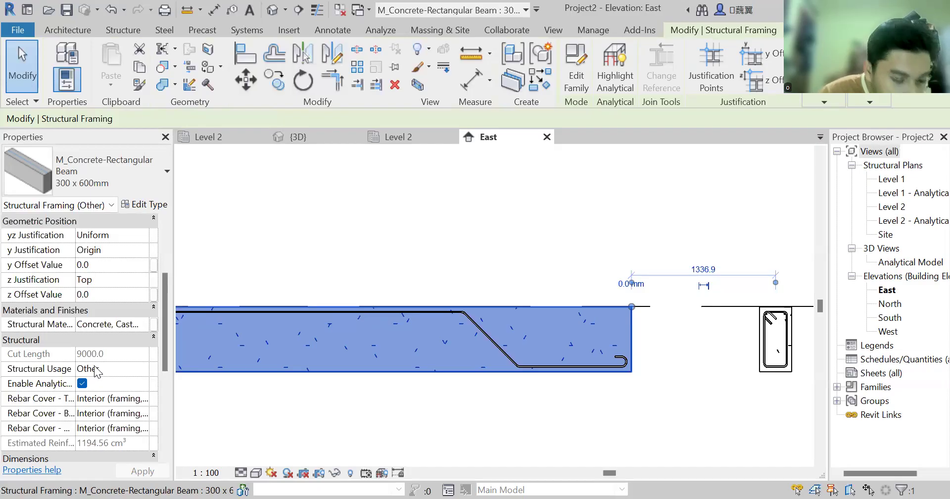
pyautogui.click(136, 399)
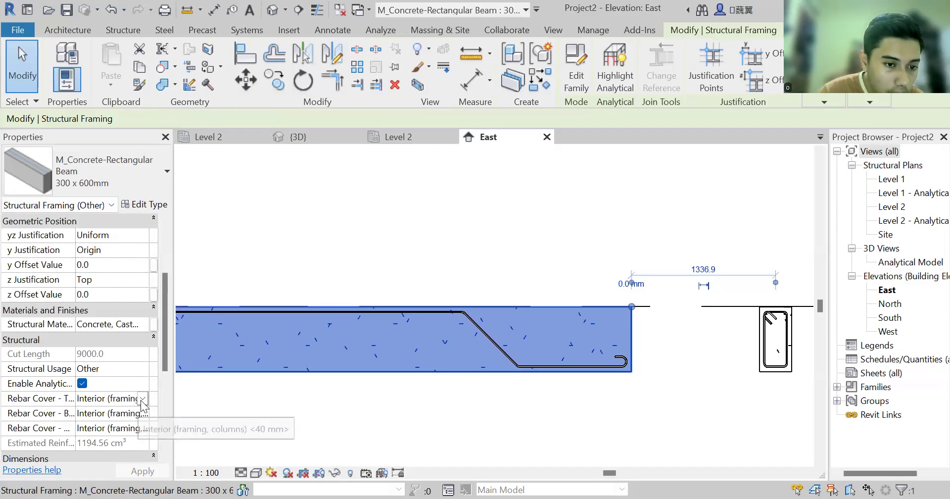
pyautogui.click(142, 399)
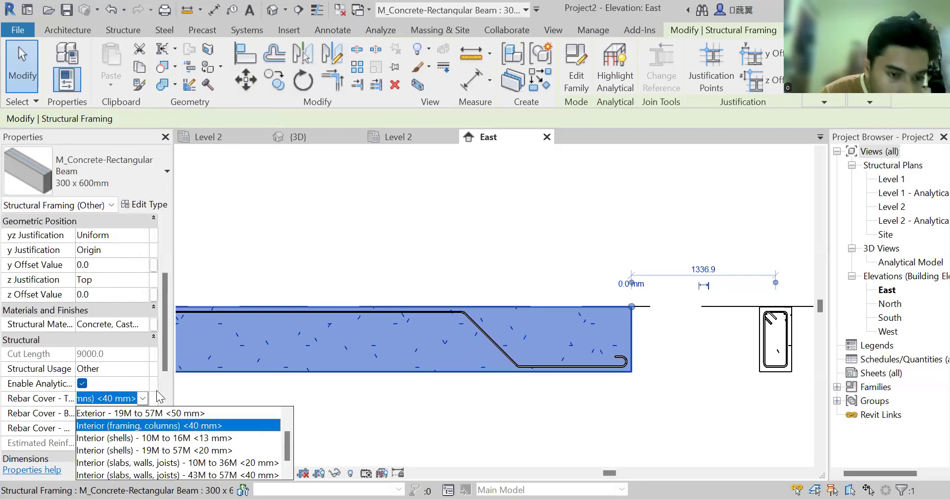
pyautogui.click(139, 453)
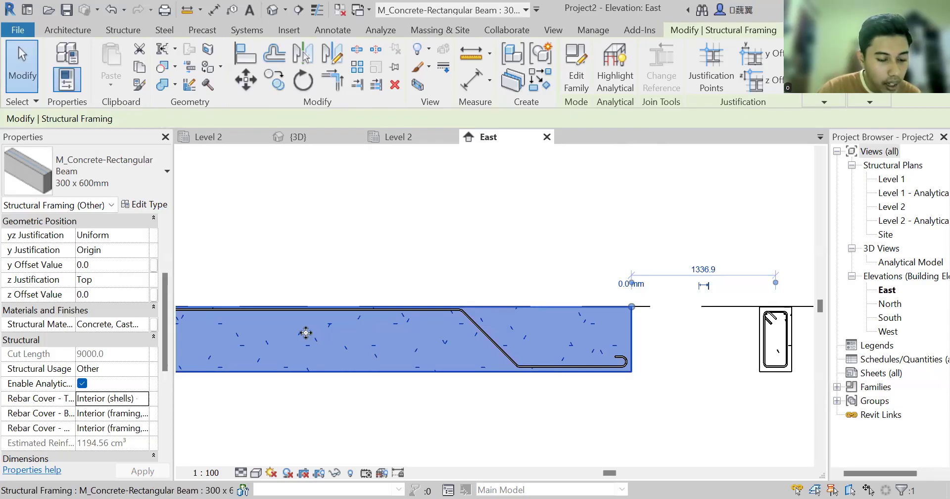
pyautogui.scroll(1, 320, 315)
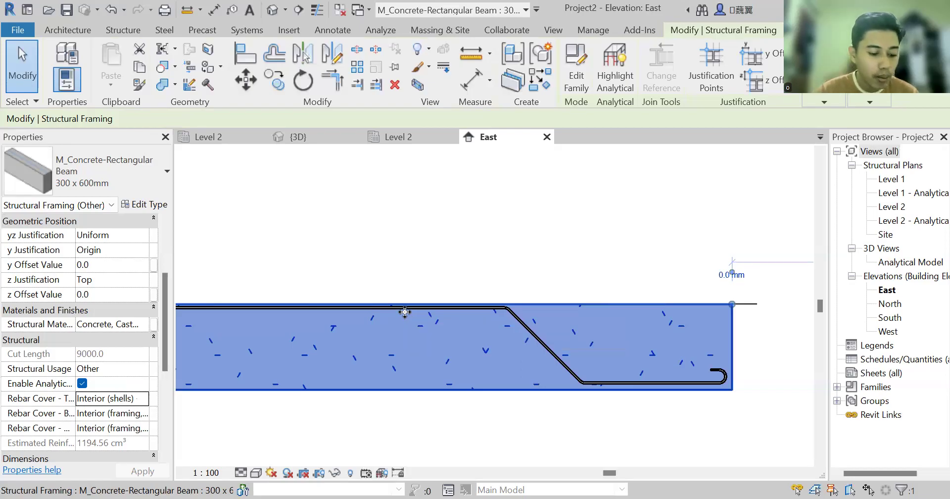
# Step: Set the long beam's top face rebar cover back to Interior (framing, columns) <40 mm> and deselect the beam
pyautogui.click(139, 402)
pyautogui.click(142, 399)
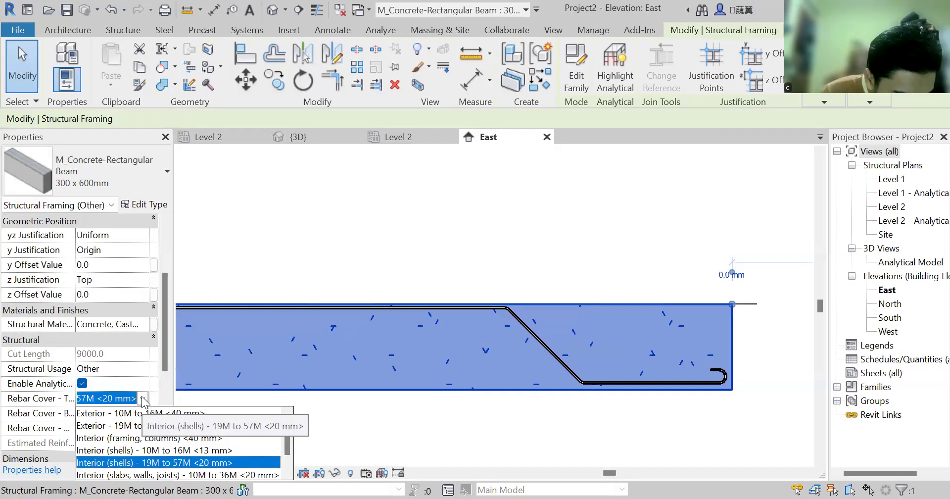
pyautogui.click(122, 438)
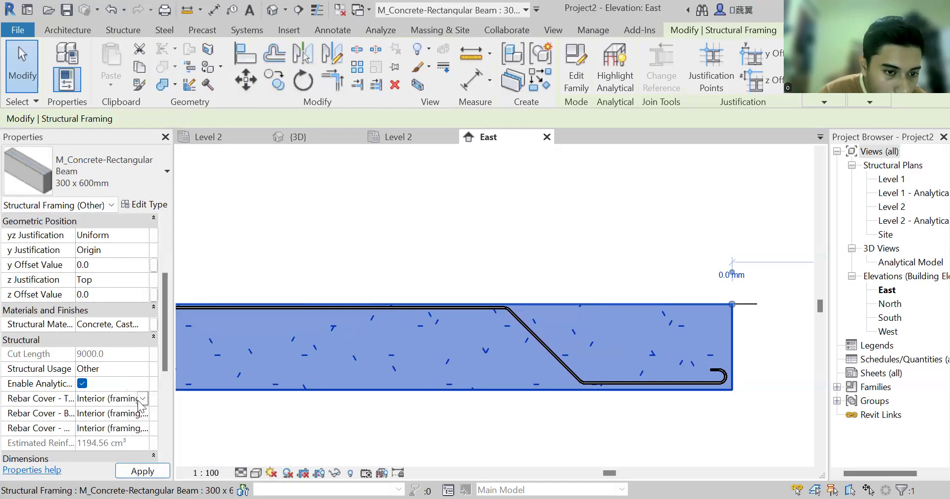
pyautogui.click(142, 399)
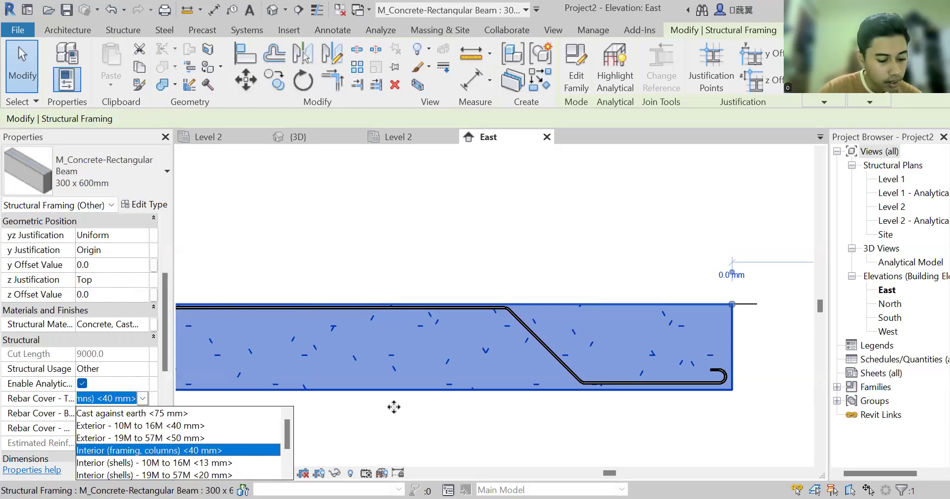
pyautogui.scroll(-1, 467, 396)
pyautogui.click(485, 400)
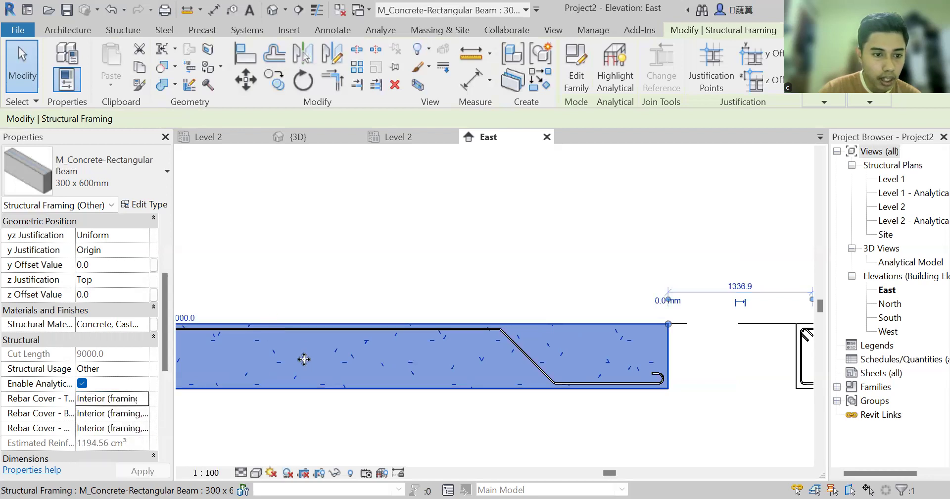
pyautogui.click(142, 399)
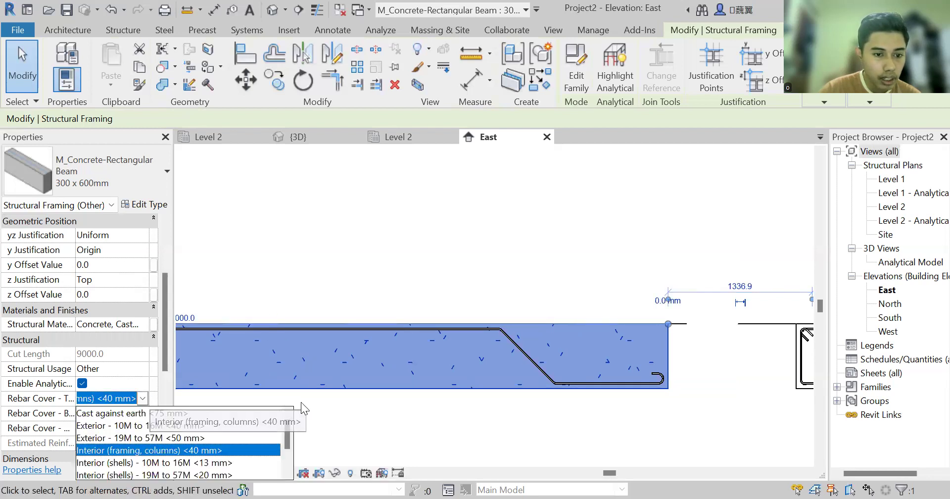
pyautogui.click(338, 406)
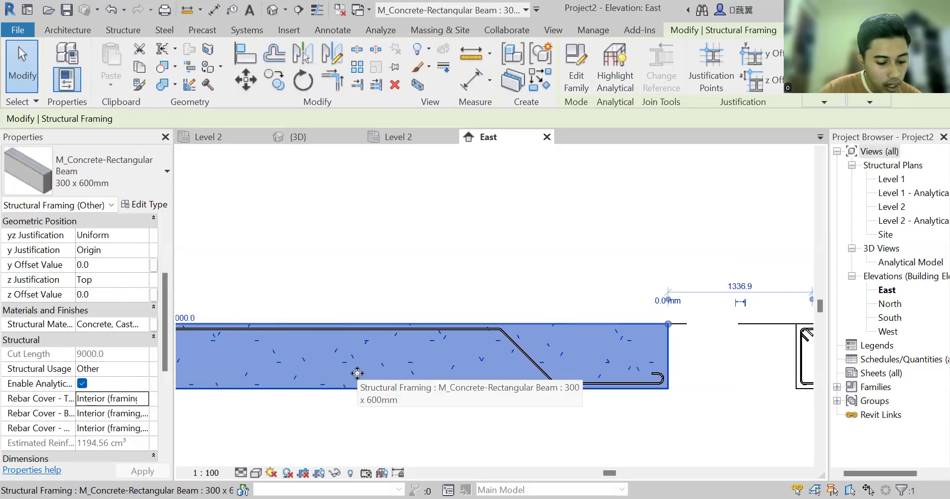
pyautogui.click(440, 423)
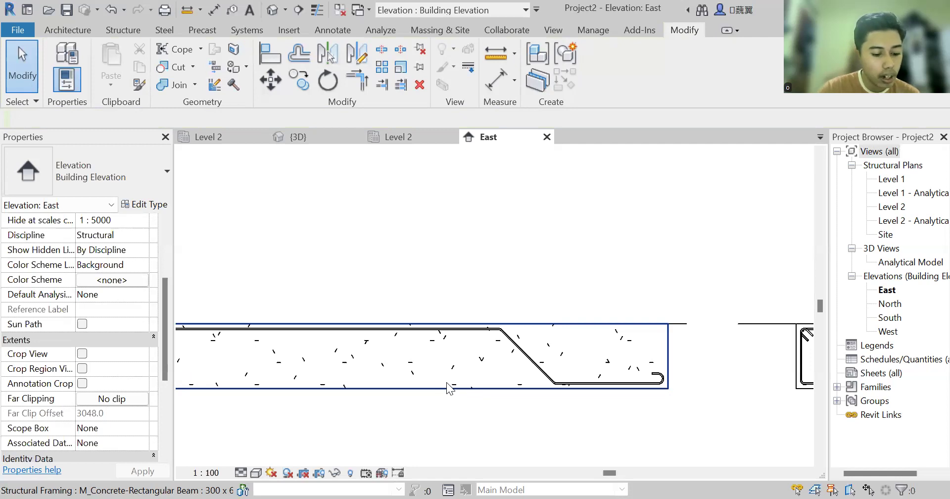
# Step: Set Hook At Start to Standard - 90 deg. for the bent M_05 bar in the long beam
pyautogui.click(556, 383)
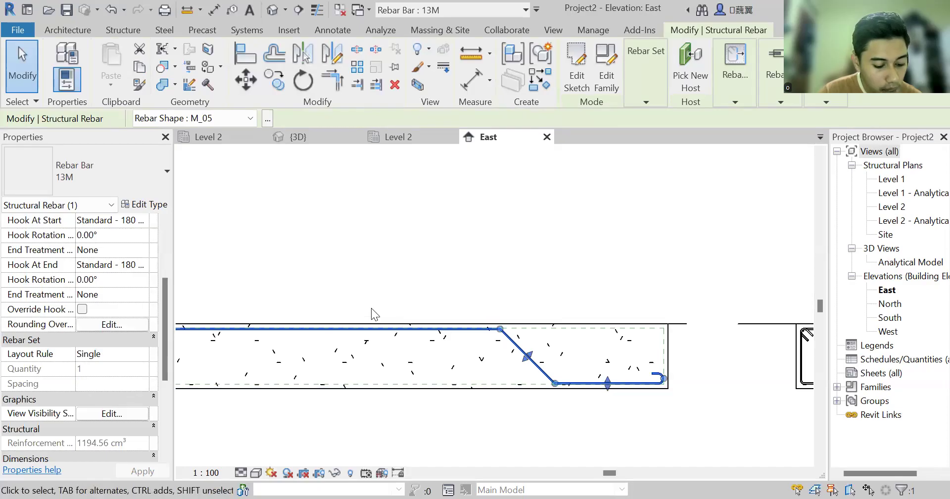
pyautogui.scroll(-2, 199, 318)
pyautogui.moveTo(199, 318); pyautogui.dragTo(418, 323, button='middle')
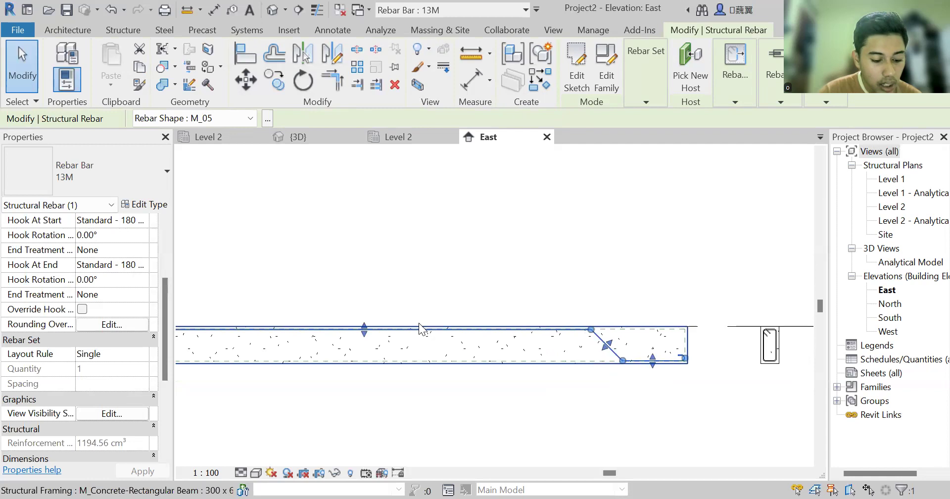
pyautogui.scroll(-1, 419, 323)
pyautogui.scroll(-2, 256, 317)
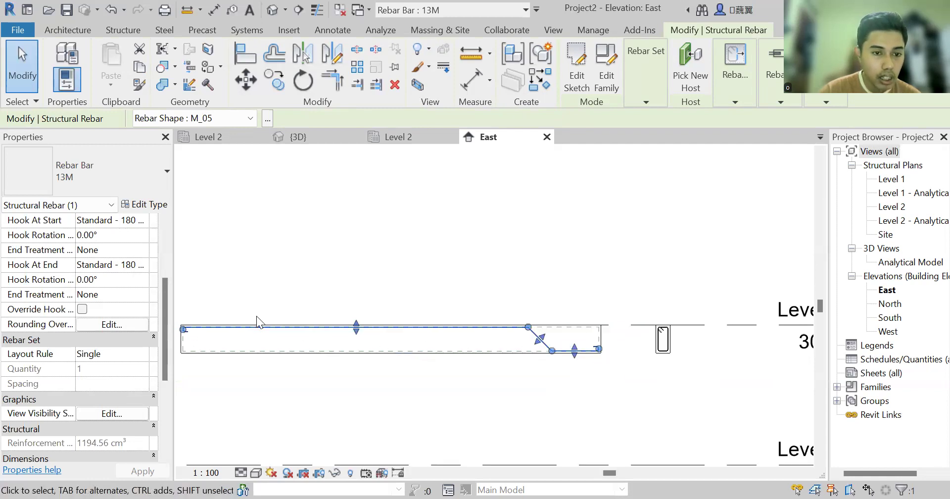
pyautogui.scroll(2, 442, 314)
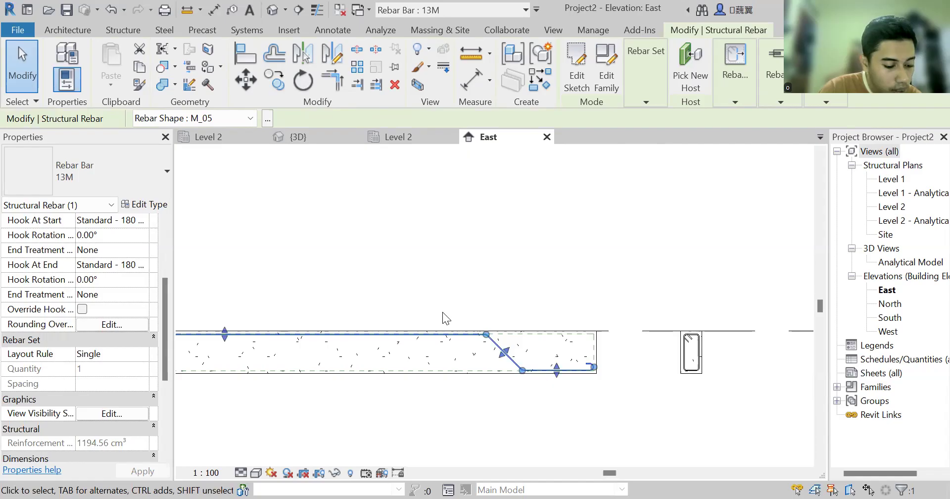
pyautogui.click(141, 224)
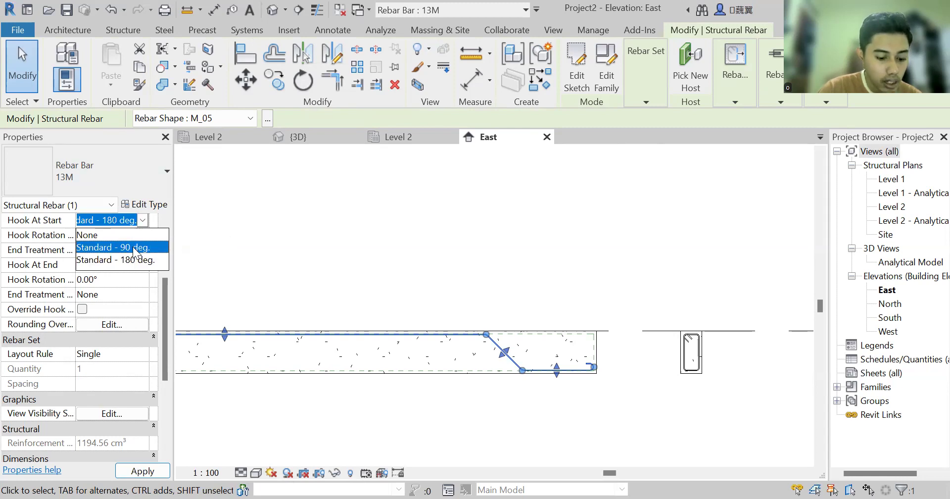
pyautogui.click(134, 247)
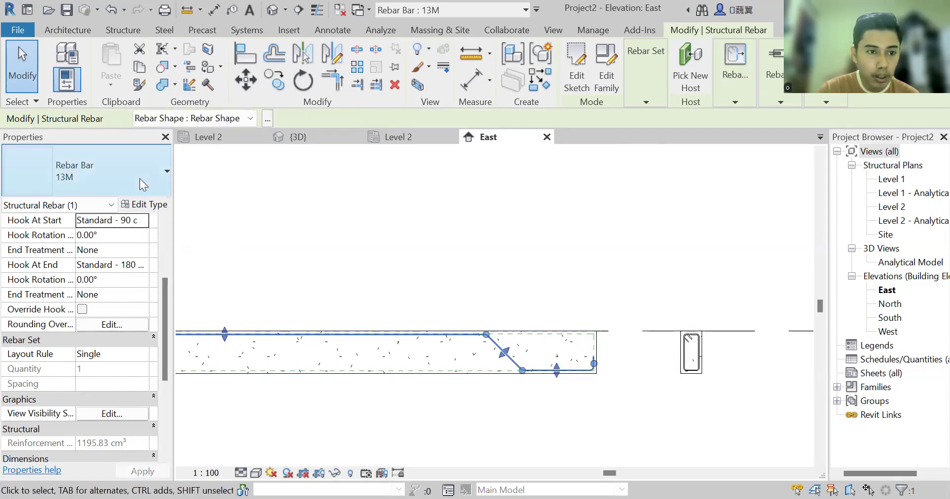
# Step: Try Standard - 180 deg. for the bent bar's Hook At Start, and set it to None instead
pyautogui.click(146, 220)
pyautogui.click(142, 220)
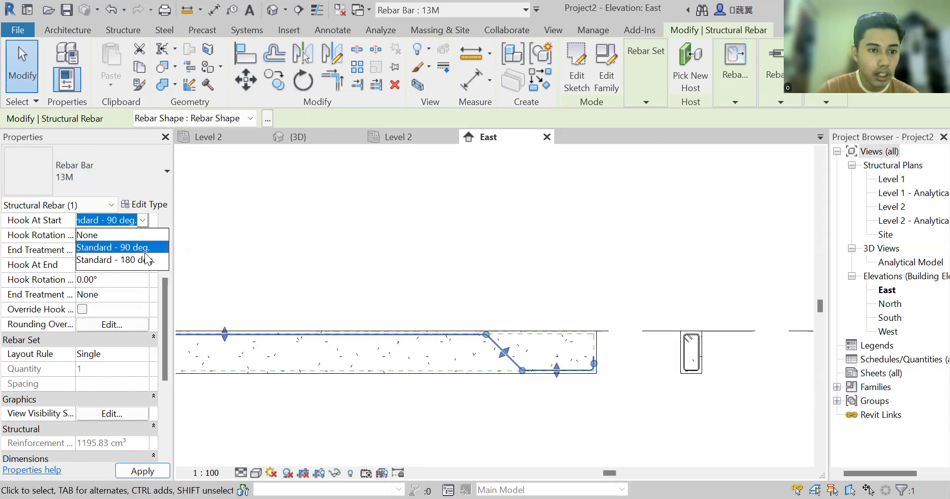
pyautogui.click(146, 260)
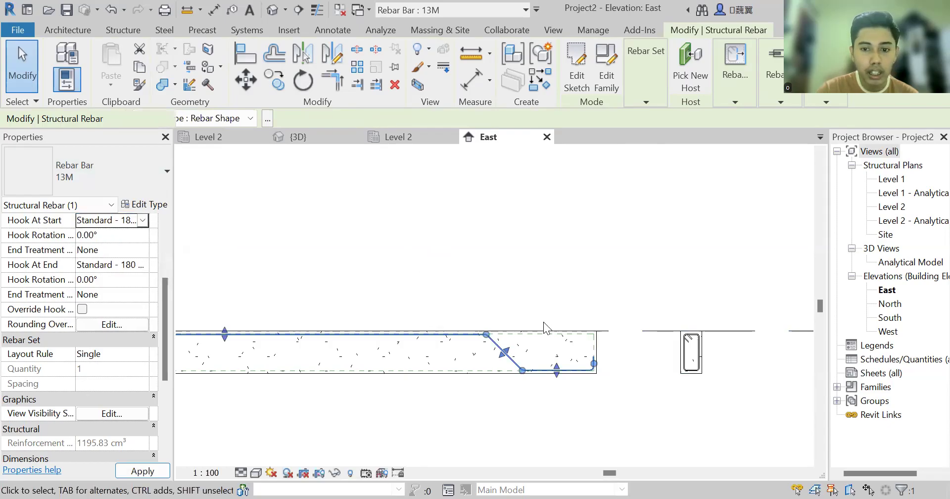
pyautogui.click(143, 222)
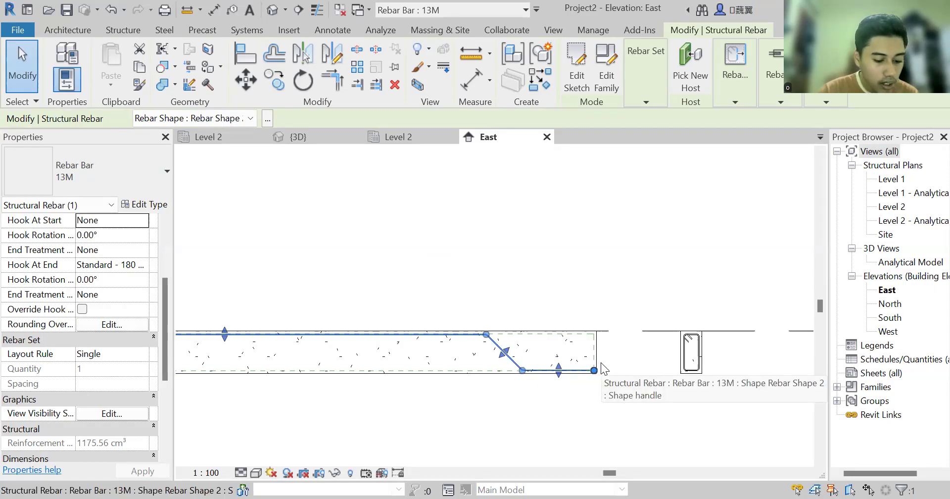
# Step: Choose Standard - 180 deg. as the bent bar's Hook At End and deselect the bar
pyautogui.click(139, 264)
pyautogui.click(143, 265)
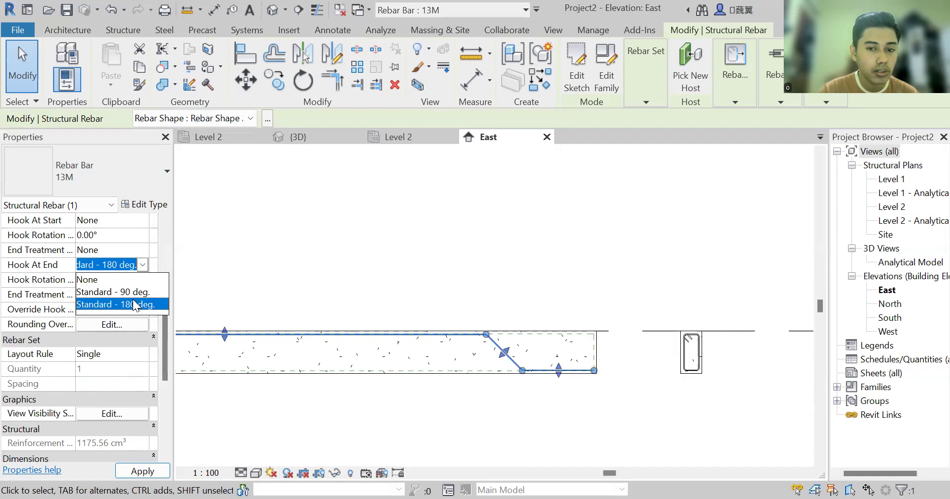
pyautogui.click(134, 304)
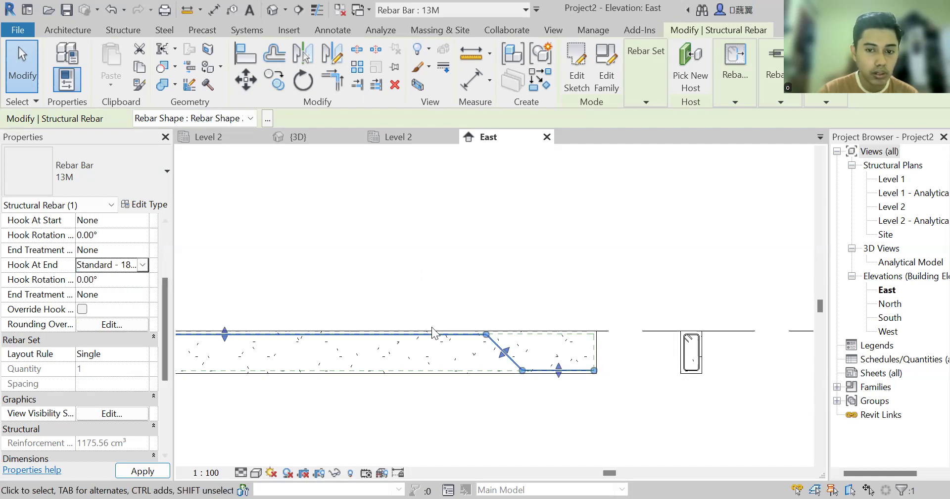
pyautogui.click(402, 382)
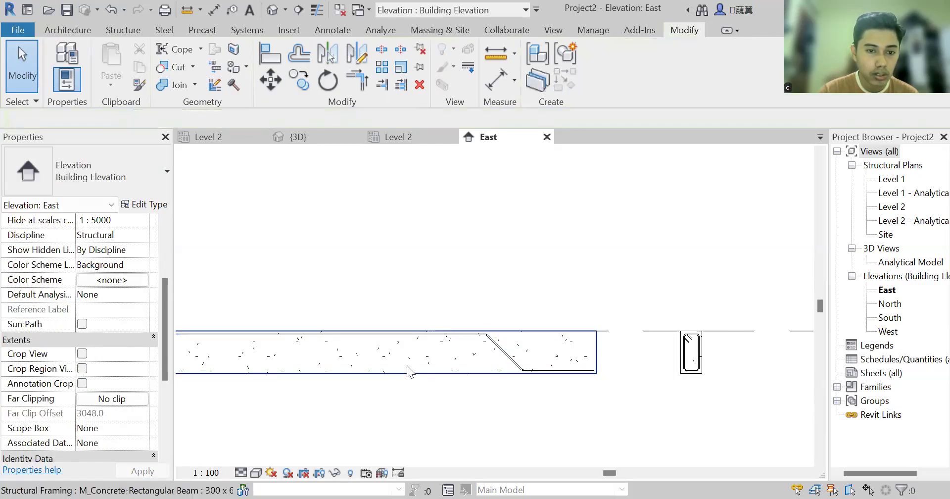
# Step: Select the bent bar in the long beam and set its Hook At Start to Standard - 180 deg
pyautogui.click(509, 352)
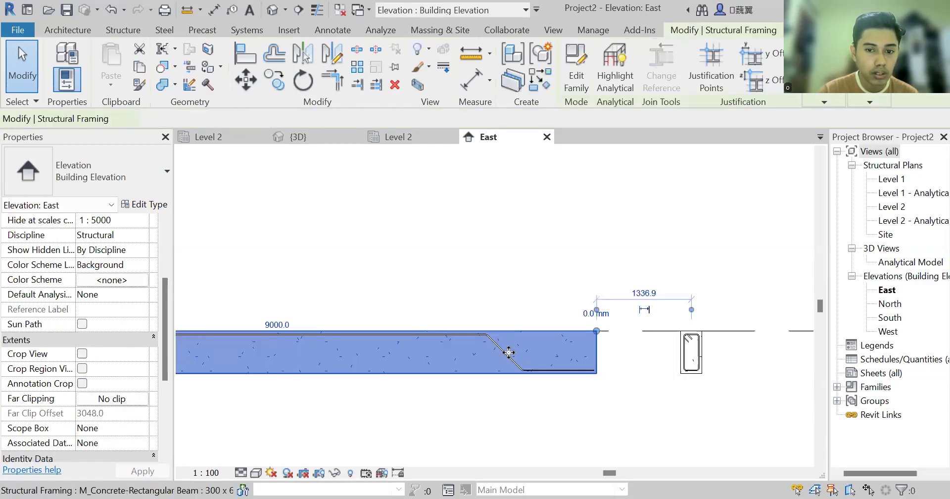
pyautogui.press('Escape')
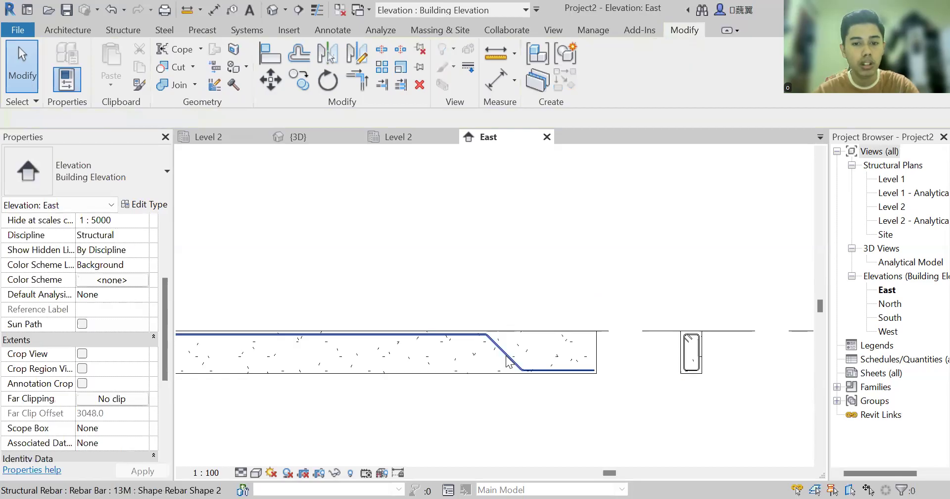
pyautogui.click(509, 363)
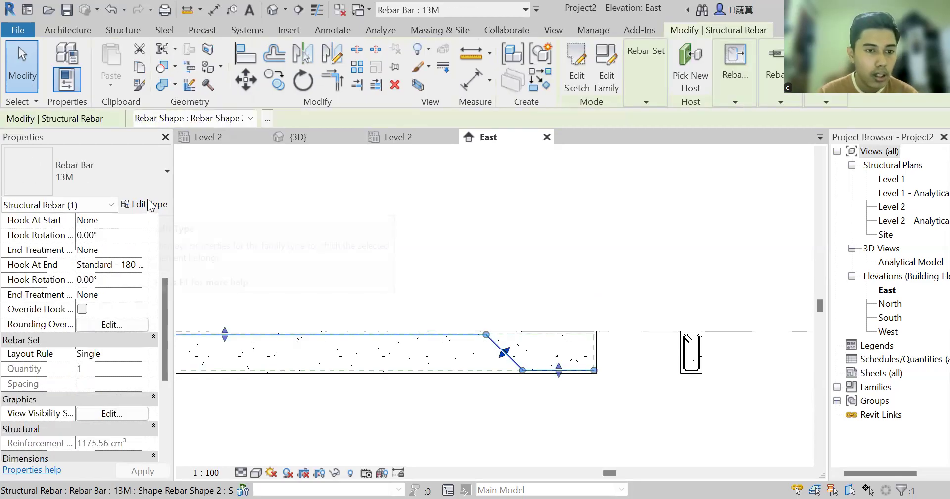
pyautogui.click(127, 264)
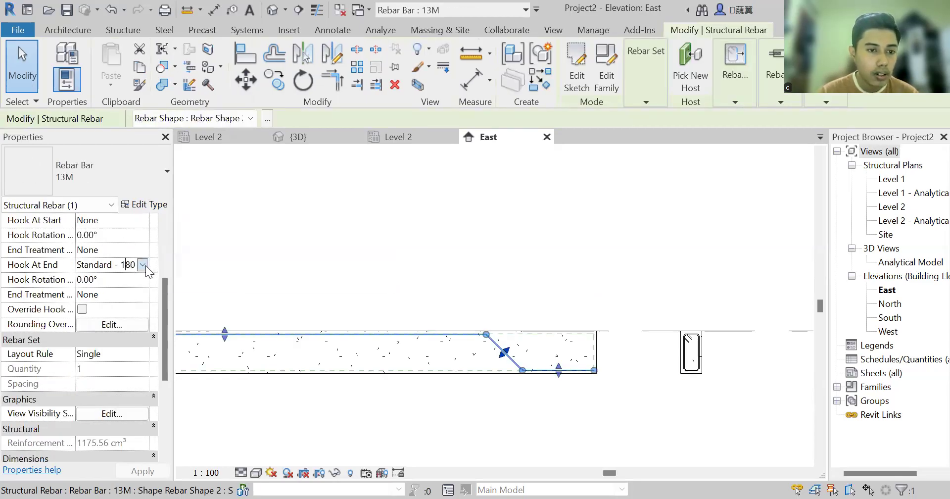
pyautogui.click(143, 264)
pyautogui.click(141, 303)
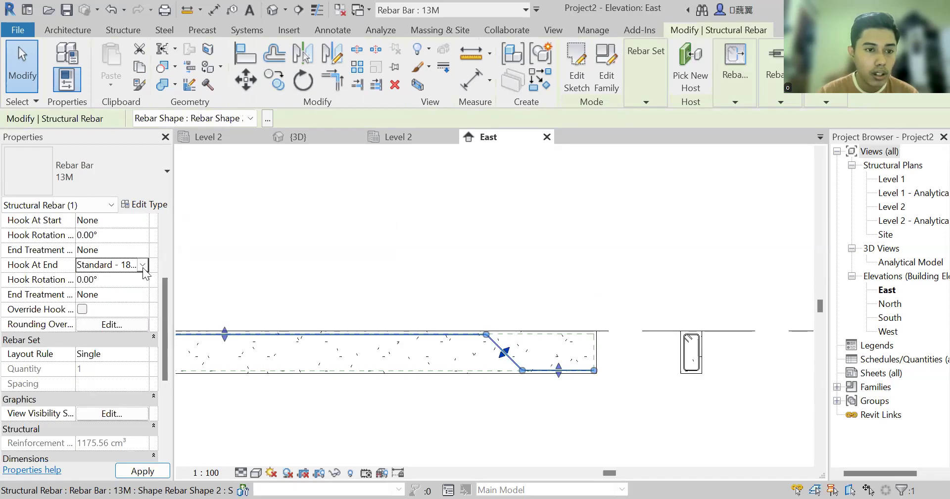
pyautogui.click(141, 220)
pyautogui.click(142, 219)
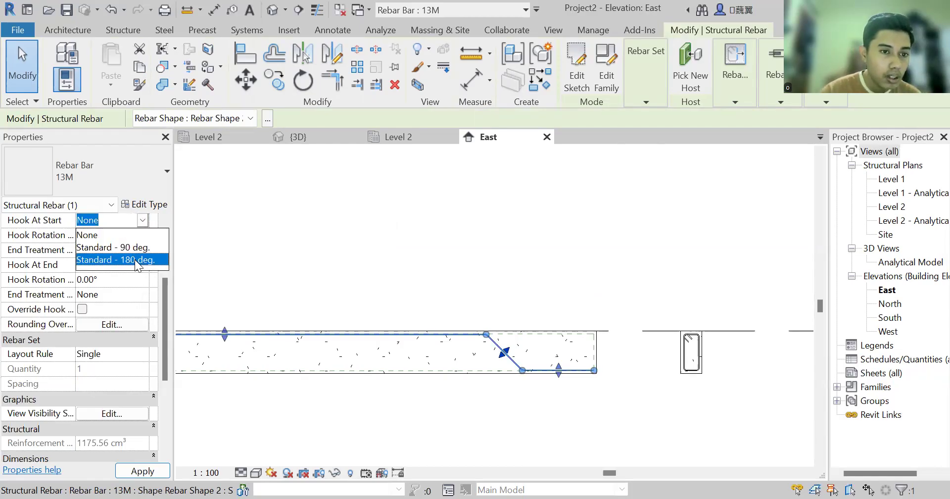
pyautogui.click(138, 259)
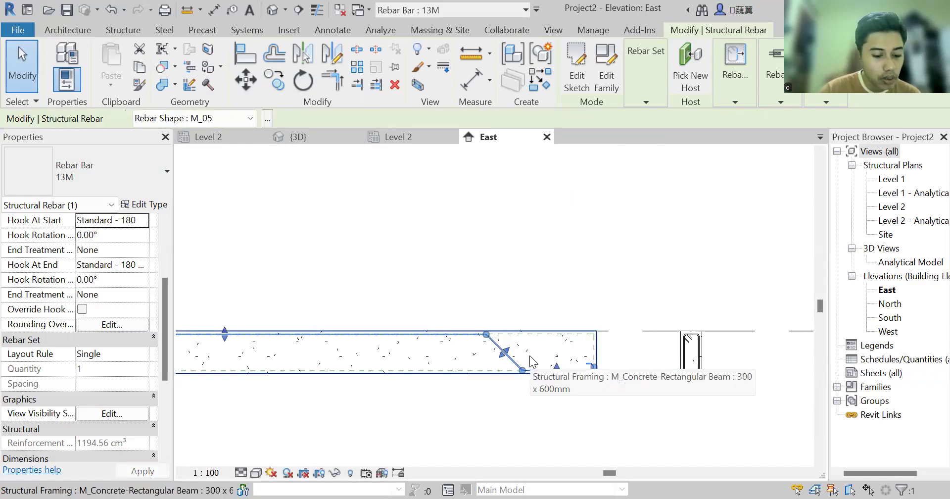
# Step: Switch the bent bar's Hook At Start to Standard - 90 deg
pyautogui.click(132, 219)
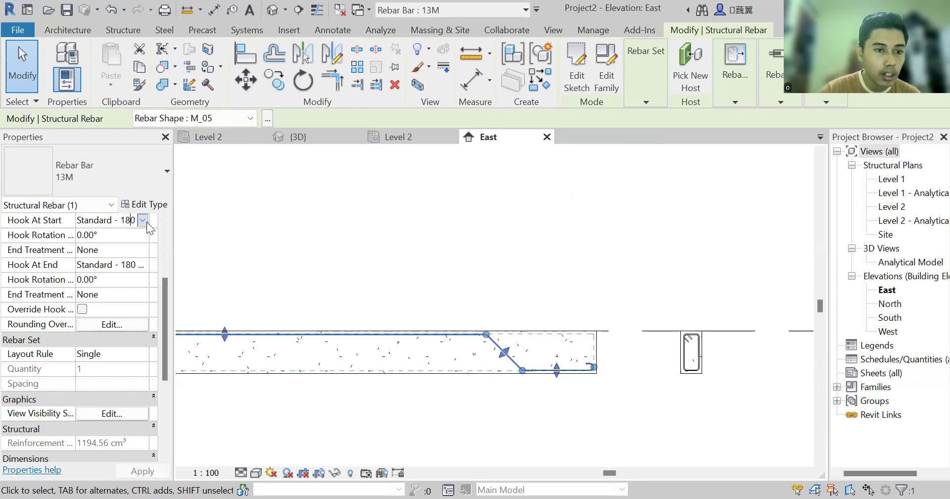
pyautogui.click(143, 221)
pyautogui.click(150, 245)
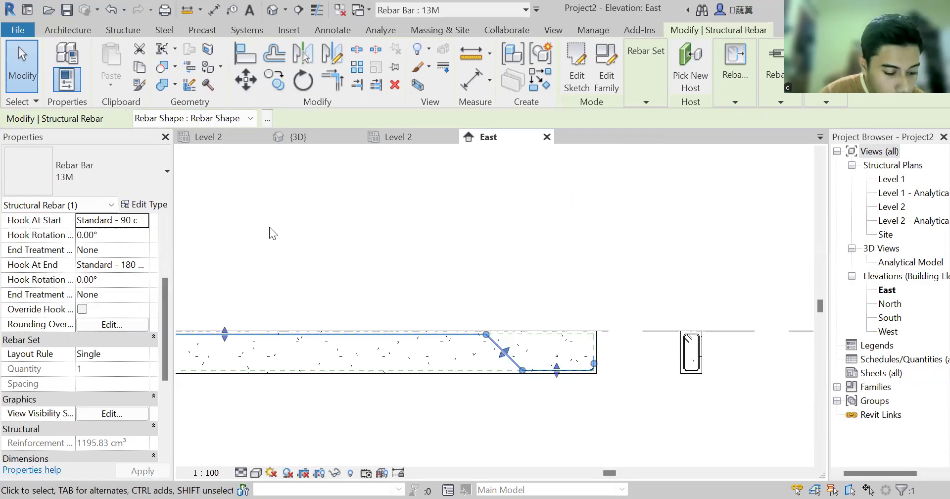
# Step: Set the Hook Length of the Standard - 90 deg. hook to 1200 mm in the 13M rebar type properties
pyautogui.click(160, 202)
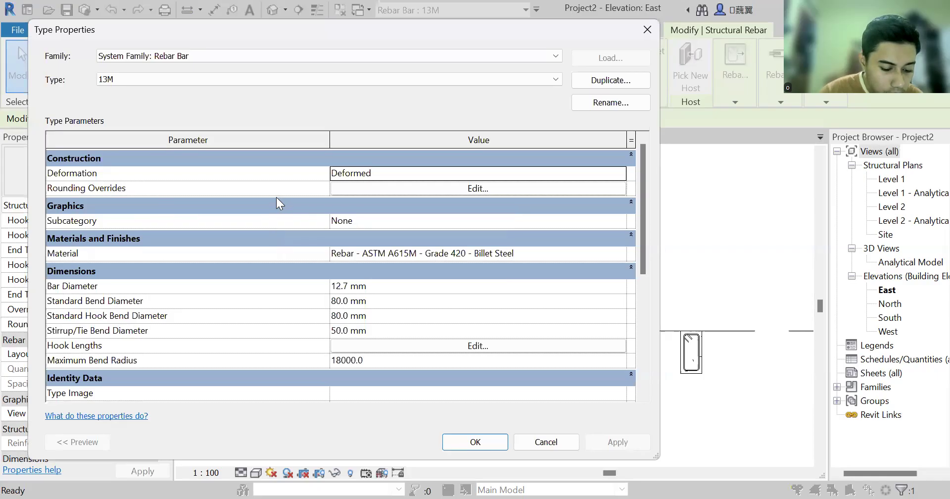
pyautogui.click(413, 342)
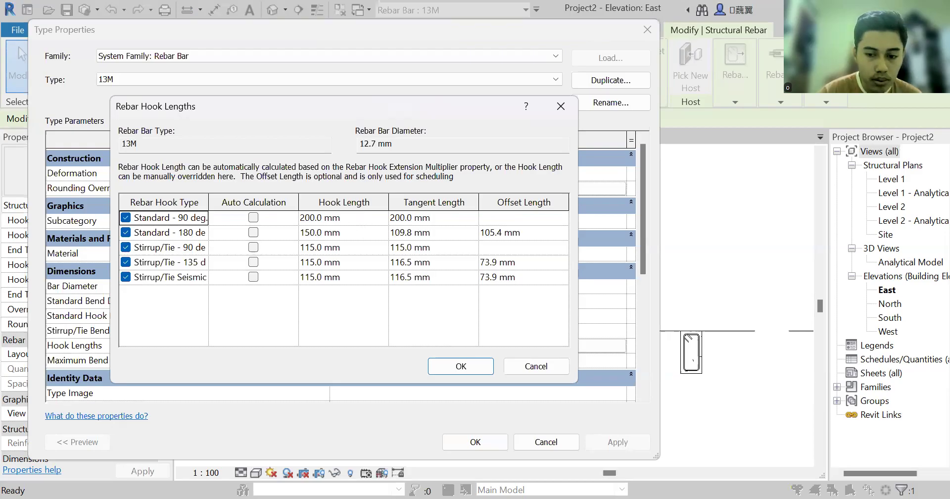
pyautogui.click(345, 218)
pyautogui.moveTo(345, 218); pyautogui.dragTo(295, 216)
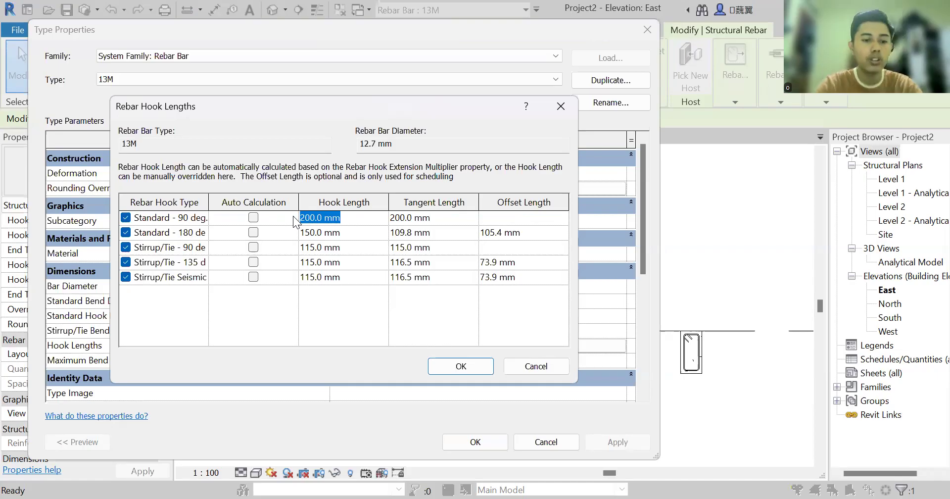
pyautogui.write('1200')
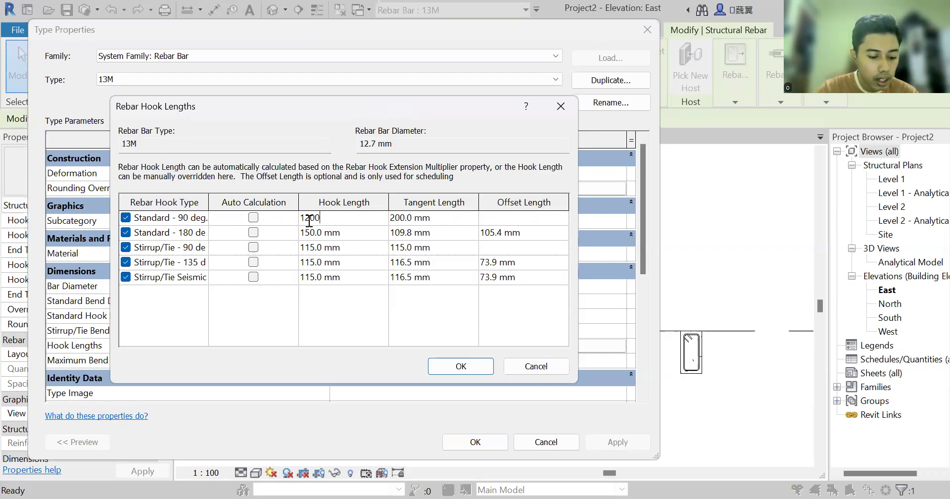
pyautogui.click(469, 369)
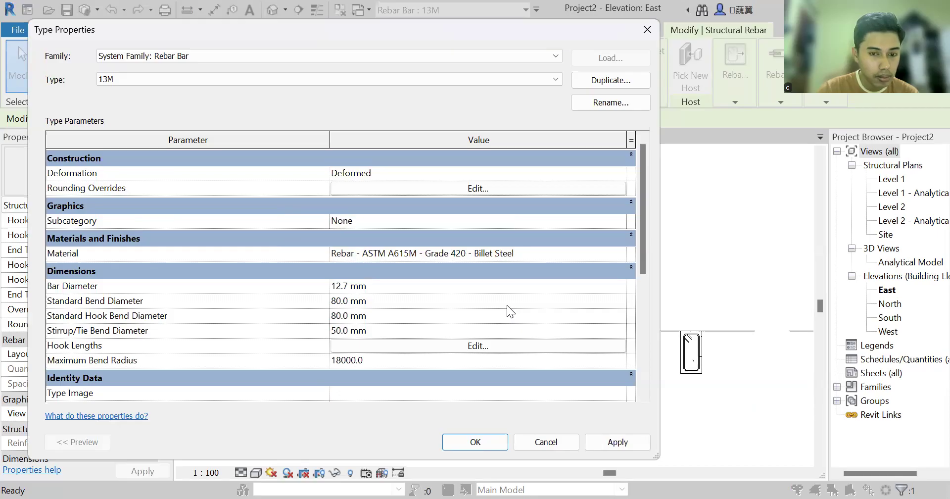
pyautogui.click(461, 441)
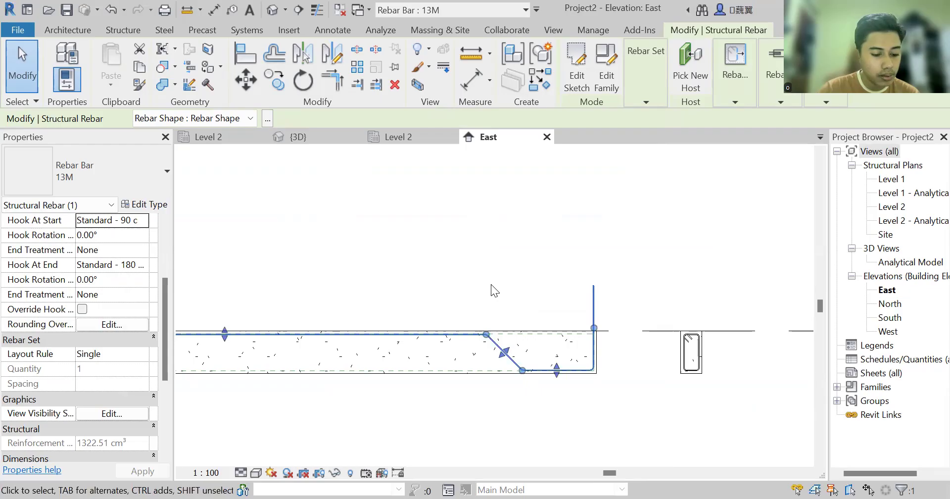
# Step: Change the bent bar's Hook At Start back to Standard - 180 deg
pyautogui.moveTo(491, 284); pyautogui.dragTo(546, 291, button='middle')
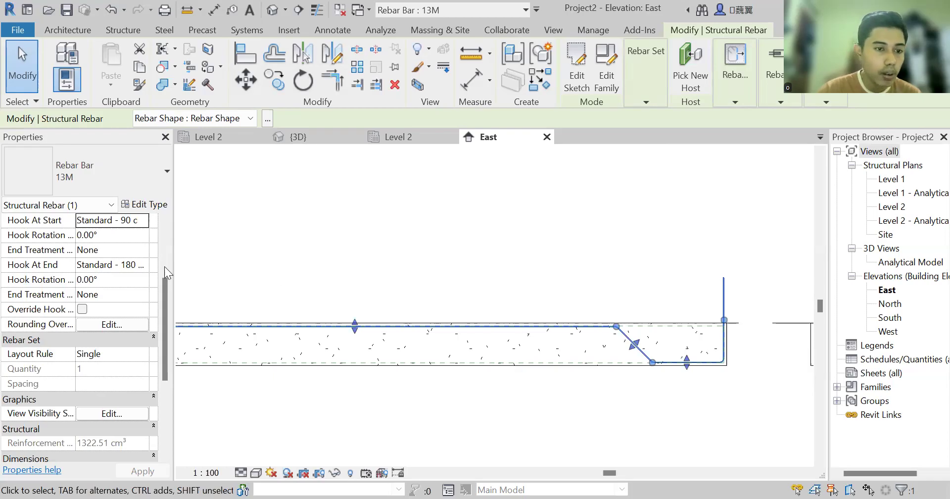
pyautogui.scroll(1, 130, 250)
pyautogui.click(138, 265)
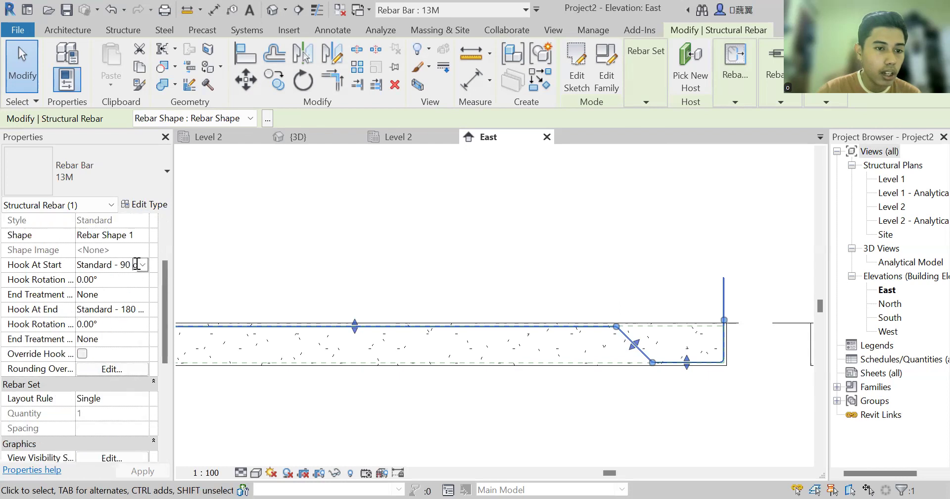
pyautogui.doubleClick(139, 264)
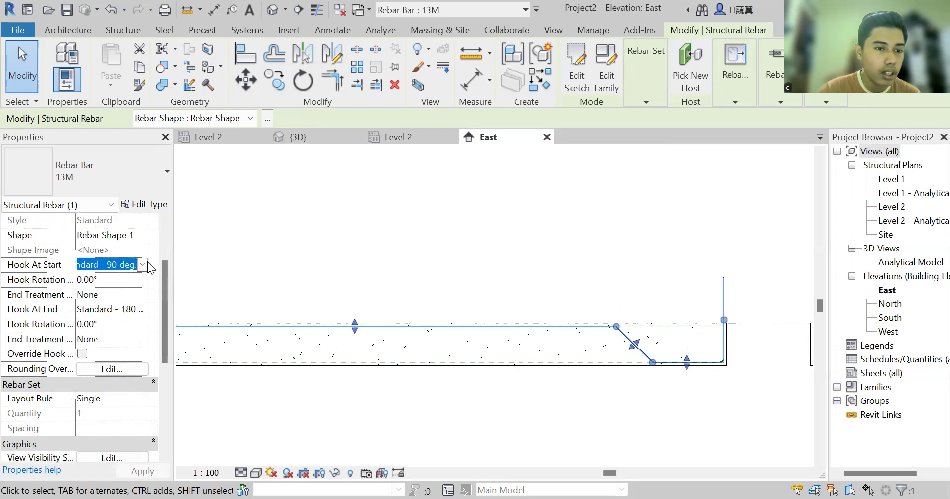
pyautogui.click(151, 301)
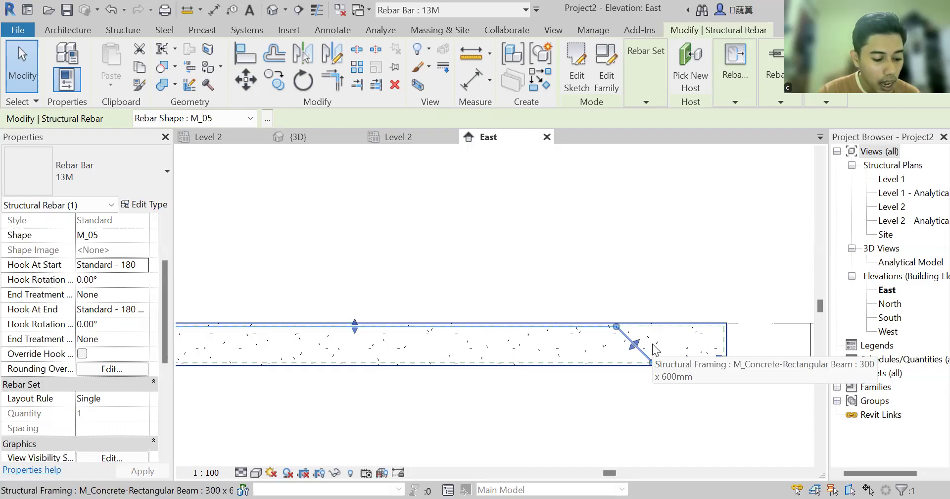
# Step: Set the Standard Hook Bend Diameter of the 13M rebar type to 20 mm
pyautogui.click(144, 205)
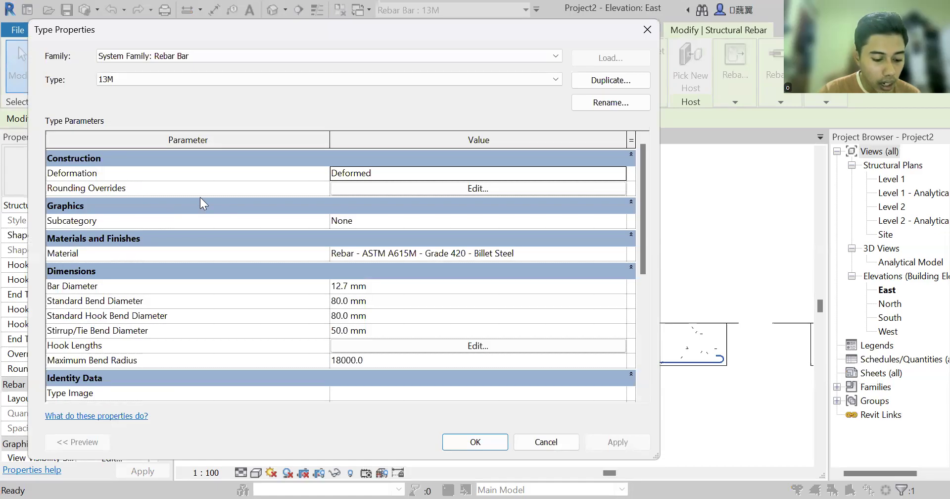
pyautogui.click(375, 315)
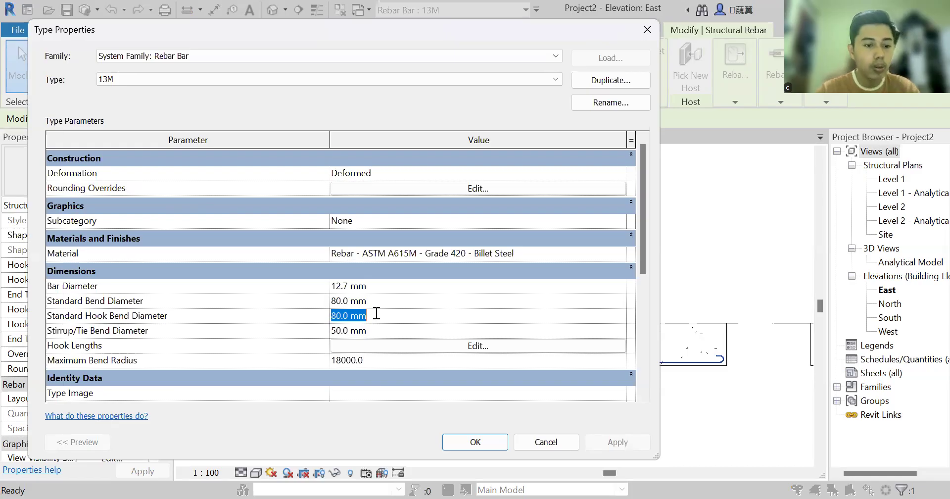
pyautogui.write('20')
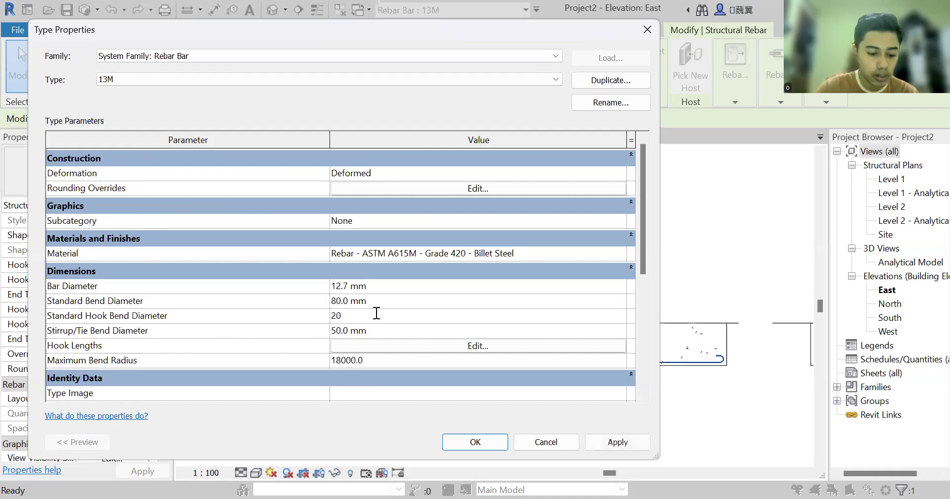
pyautogui.click(460, 444)
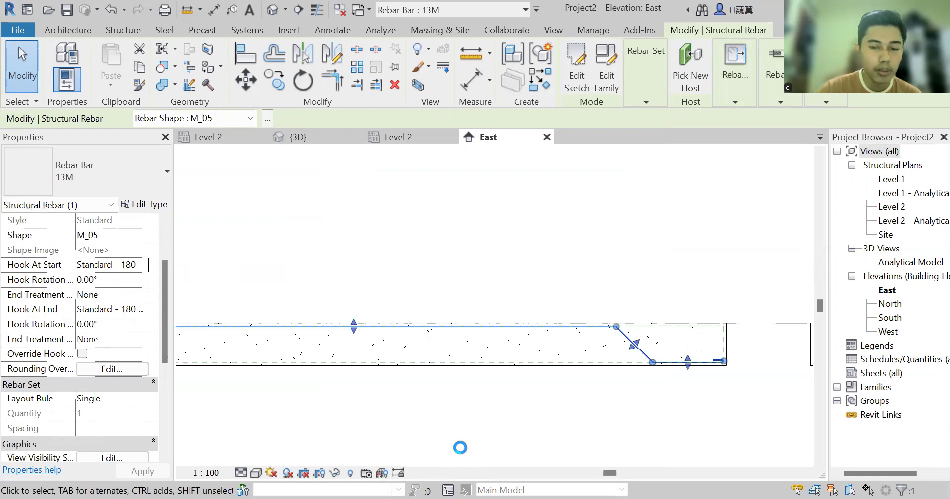
pyautogui.click(146, 206)
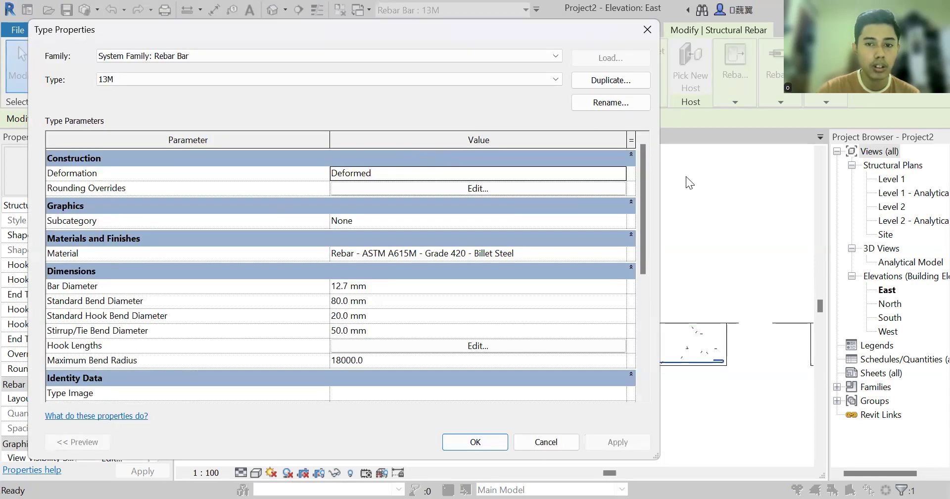
pyautogui.click(644, 28)
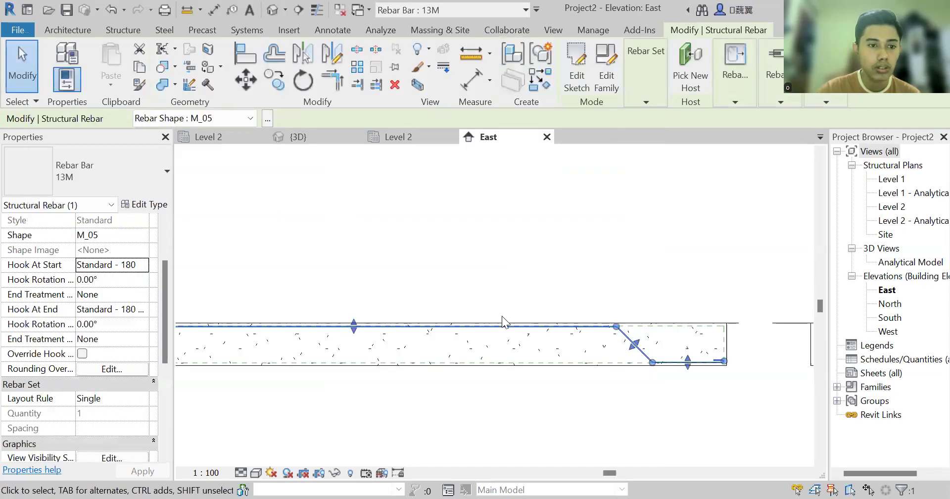
pyautogui.click(155, 208)
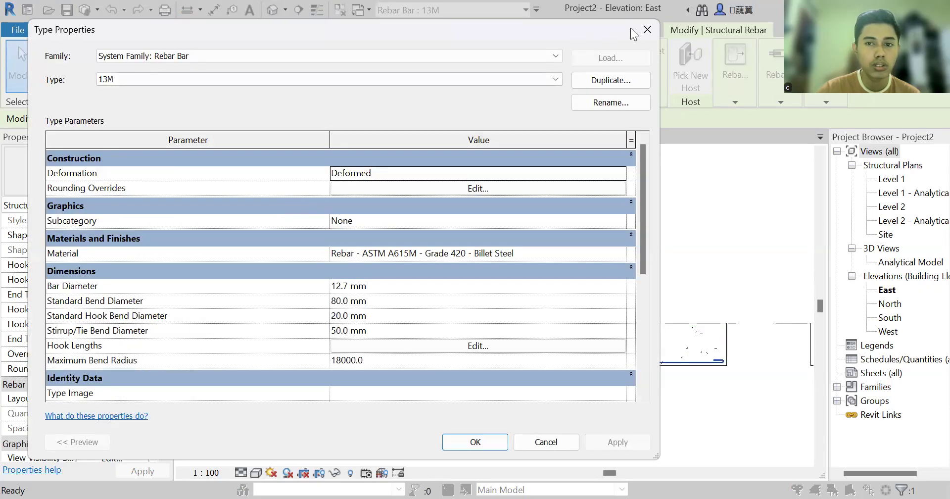
pyautogui.click(645, 32)
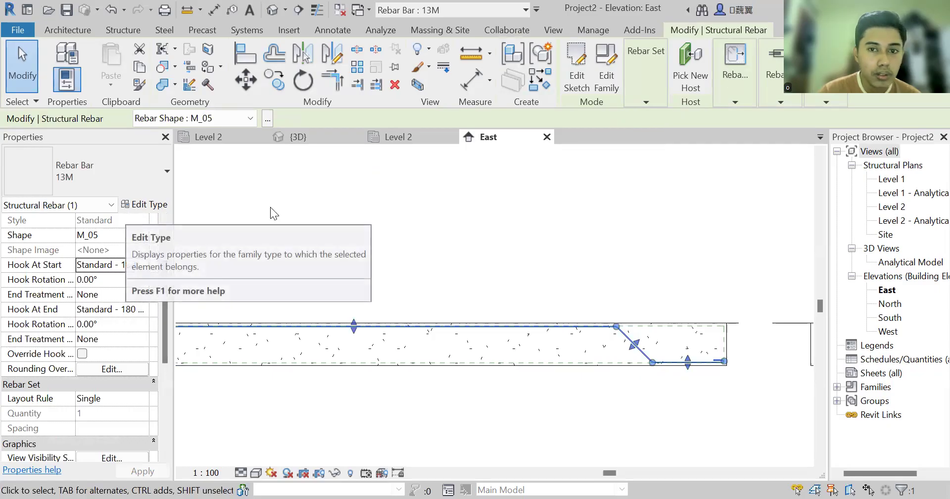
# Step: Duplicate the bent bar's 13M type under the name "rebar" and apply it to the bar
pyautogui.click(148, 205)
pyautogui.scroll(-2, 233, 232)
pyautogui.scroll(2, 290, 254)
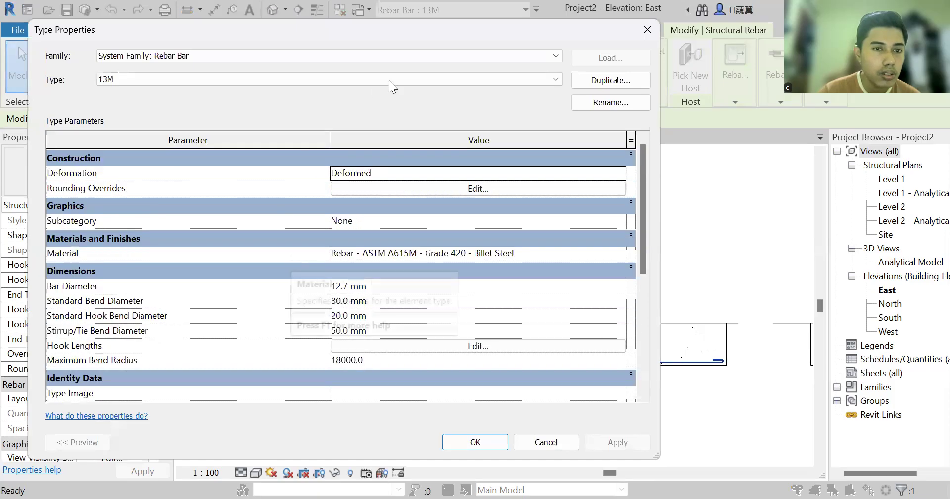
pyautogui.click(585, 81)
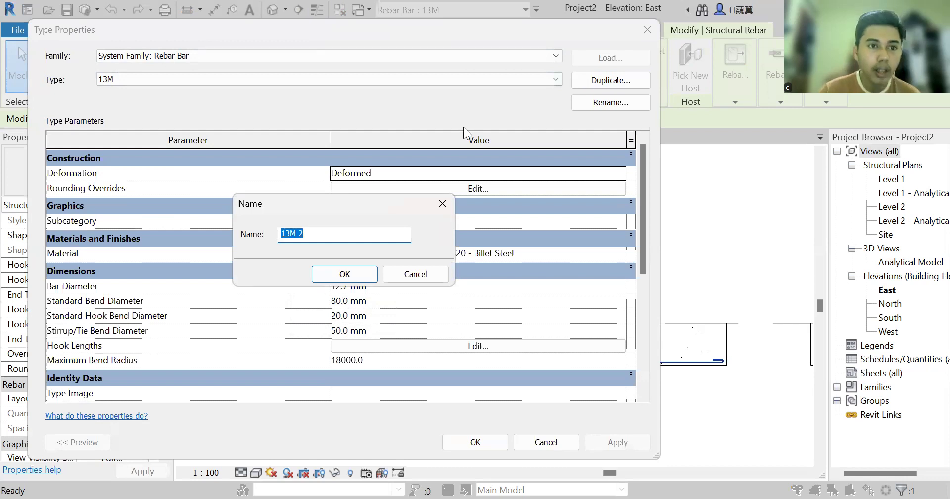
pyautogui.press('BackSpace')
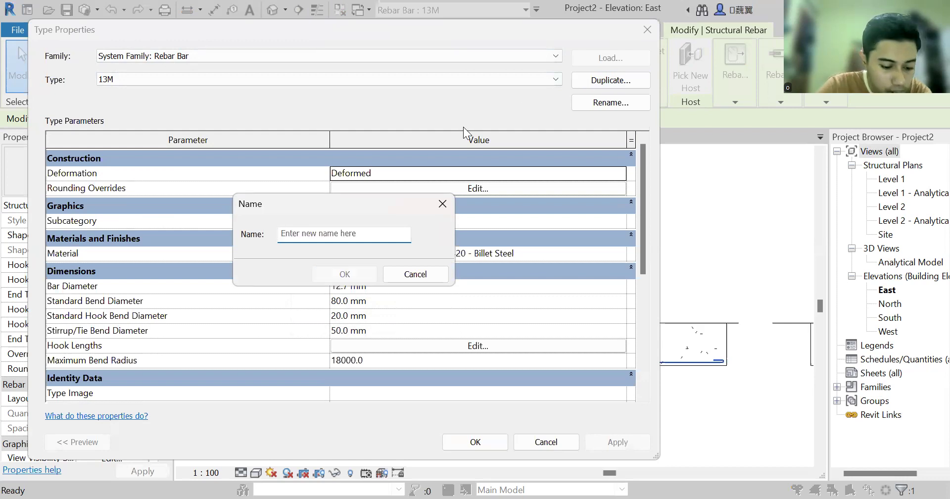
pyautogui.write('rebar')
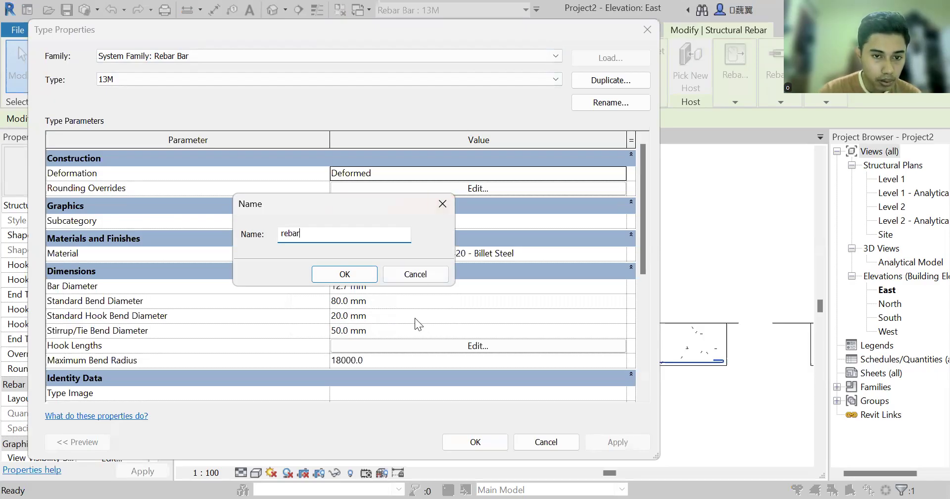
pyautogui.click(356, 276)
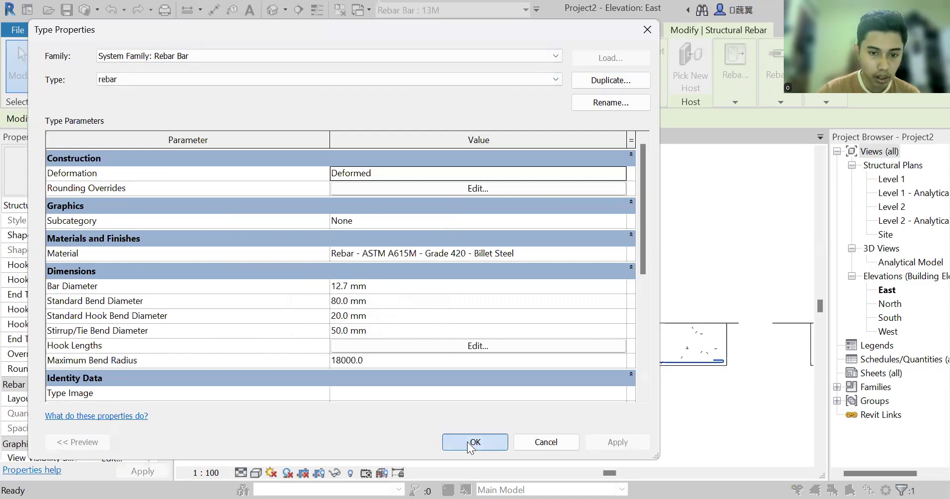
pyautogui.press('Return')
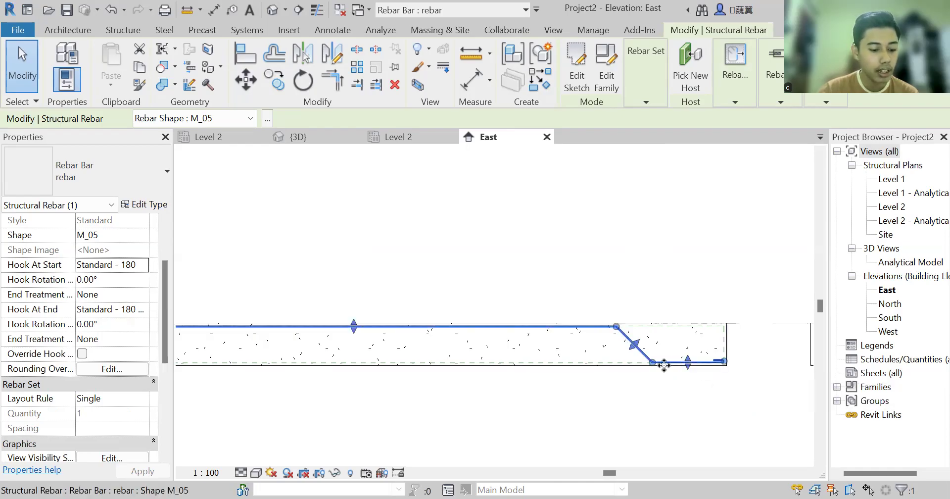
pyautogui.scroll(-1, 664, 366)
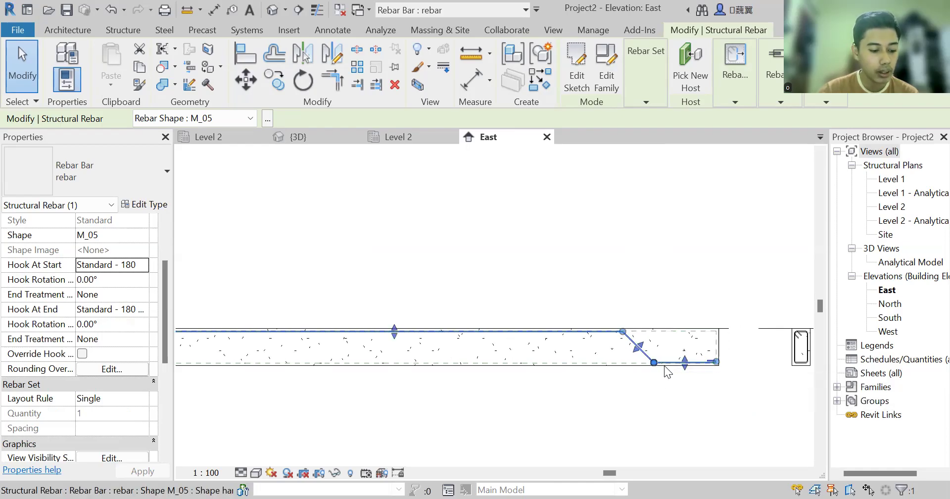
pyautogui.scroll(-3, 558, 372)
pyautogui.moveTo(557, 373); pyautogui.dragTo(629, 363, button='middle')
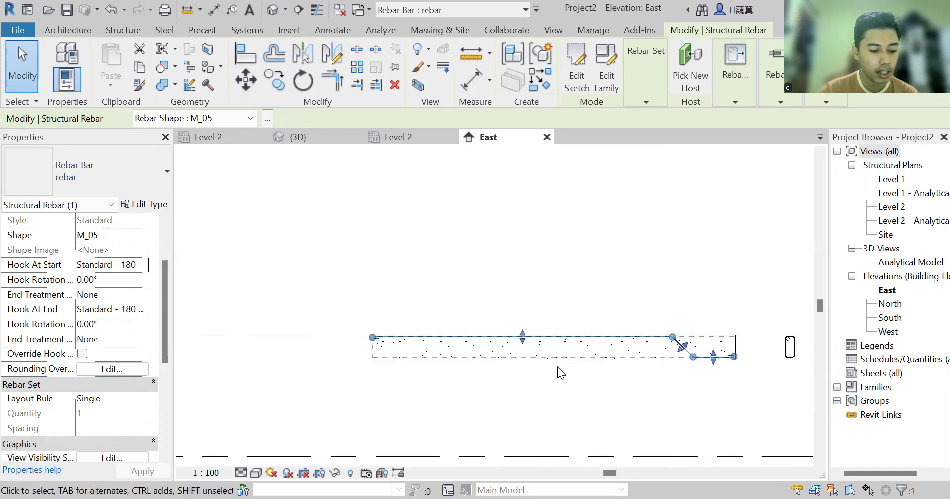
# Step: Examine the bent bar's 180-degree start hook and its run along the beam in the East elevation
pyautogui.scroll(5, 371, 332)
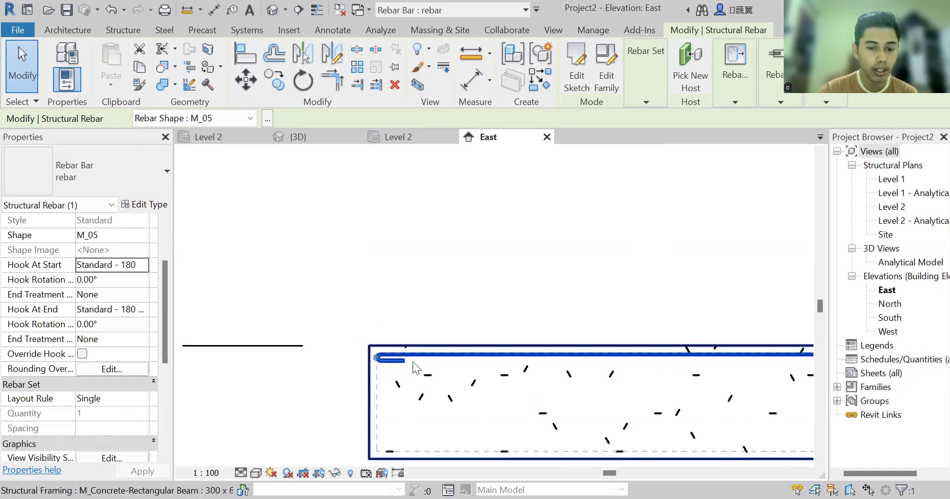
pyautogui.scroll(1, 401, 364)
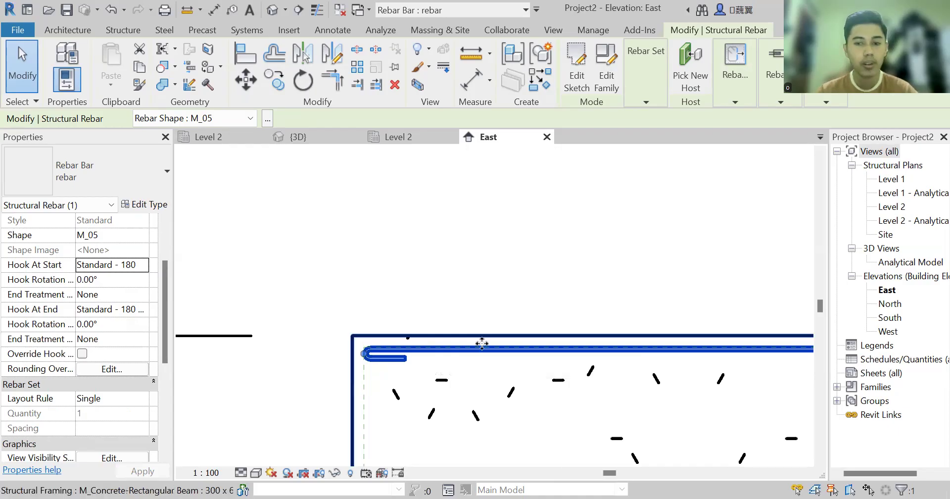
pyautogui.scroll(-3, 509, 317)
pyautogui.moveTo(530, 284); pyautogui.dragTo(284, 279, button='middle')
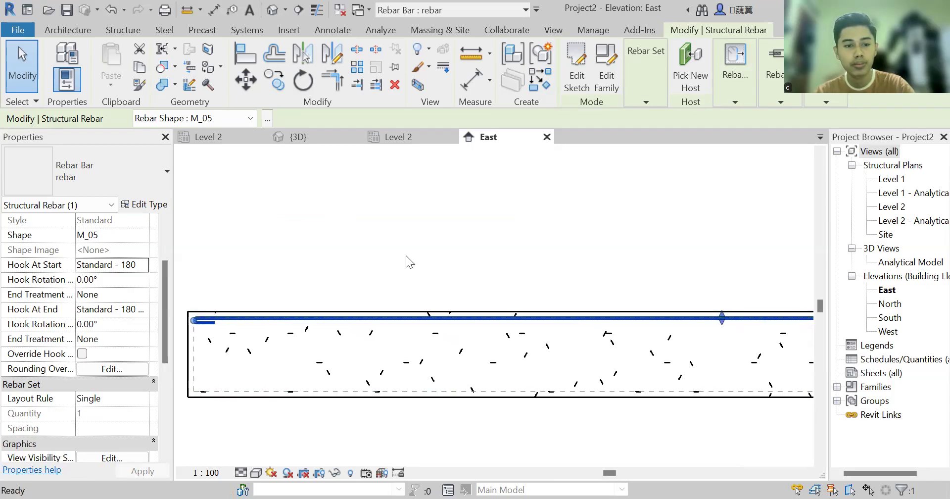
pyautogui.scroll(-1, 407, 252)
pyautogui.moveTo(401, 261); pyautogui.dragTo(286, 259, button='middle')
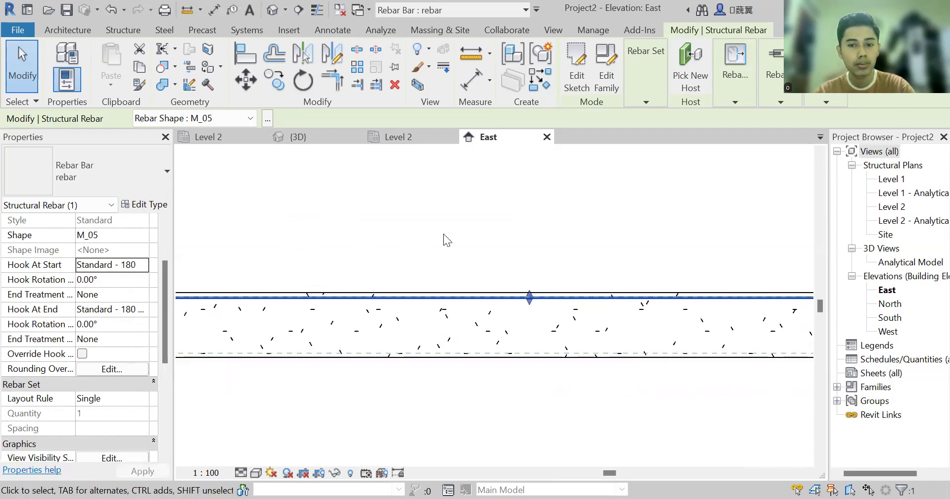
pyautogui.scroll(-2, 444, 237)
pyautogui.moveTo(540, 250); pyautogui.dragTo(502, 282, button='middle')
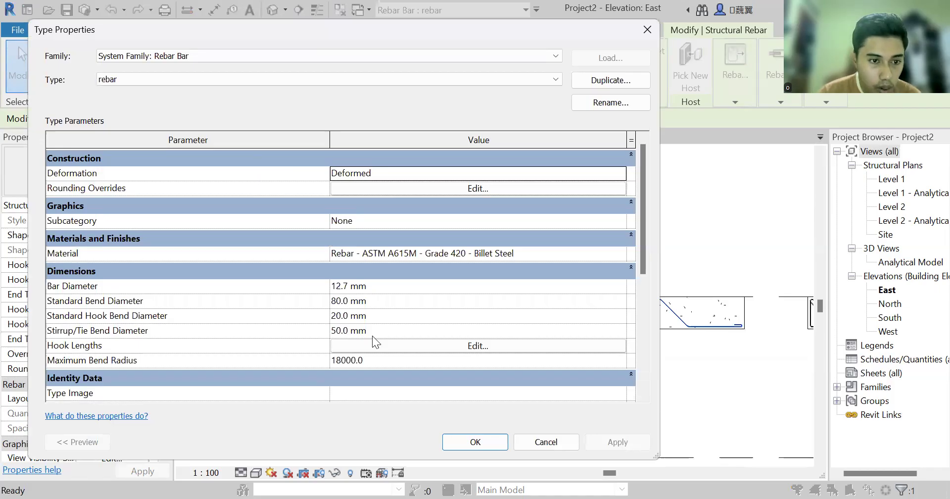
# Step: Set the Stirrup/Tie Bend Diameter of the "rebar" type to 20 mm and deselect the bent bar
pyautogui.click(386, 330)
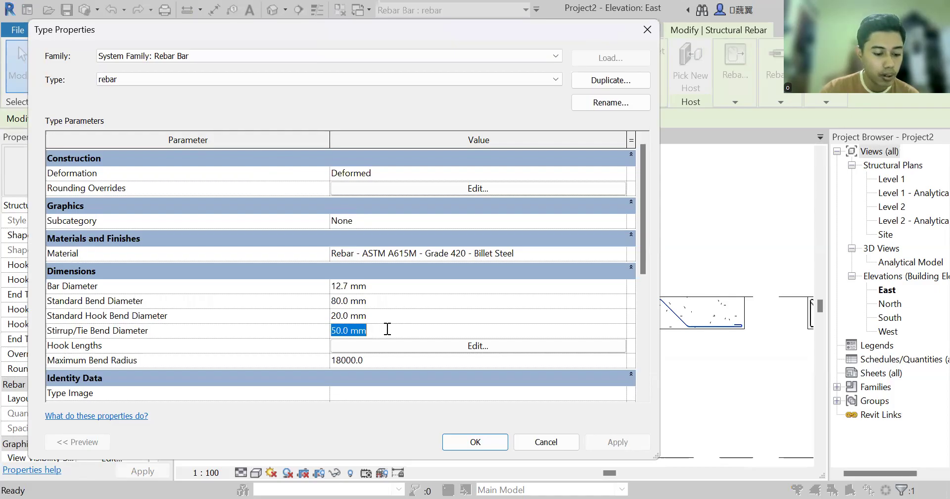
pyautogui.write('20')
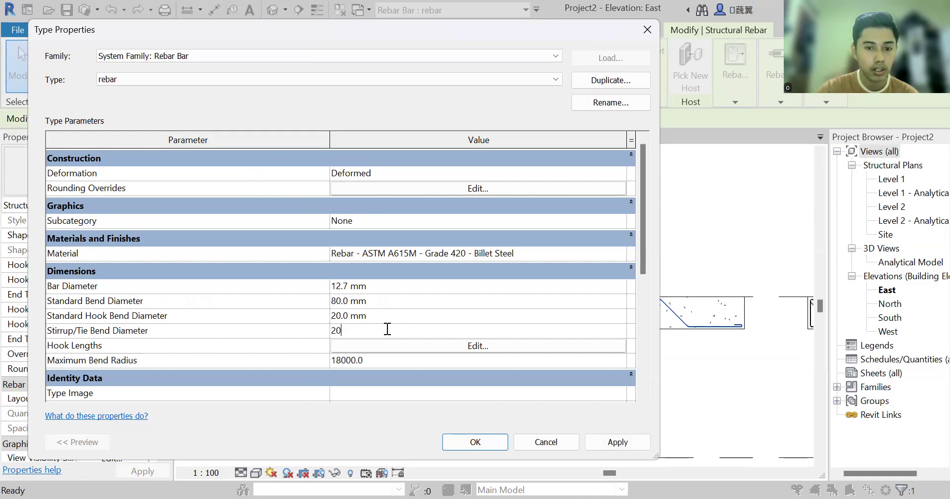
pyautogui.click(485, 448)
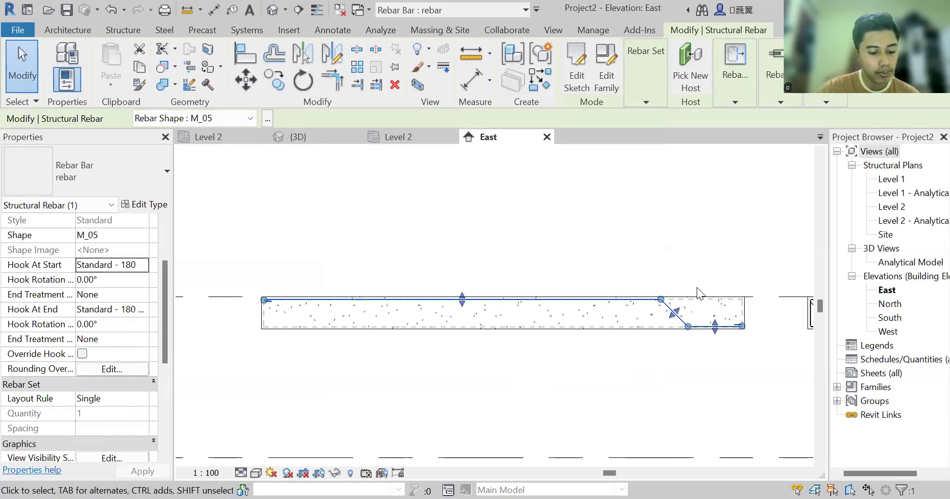
pyautogui.scroll(-2, 791, 310)
pyautogui.moveTo(795, 360); pyautogui.dragTo(640, 346, button='middle')
pyautogui.scroll(2, 620, 347)
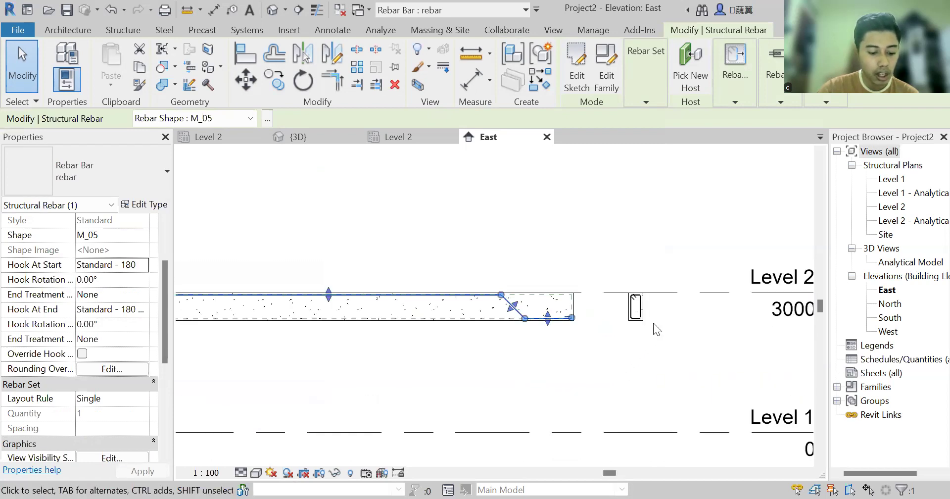
pyautogui.scroll(3, 545, 310)
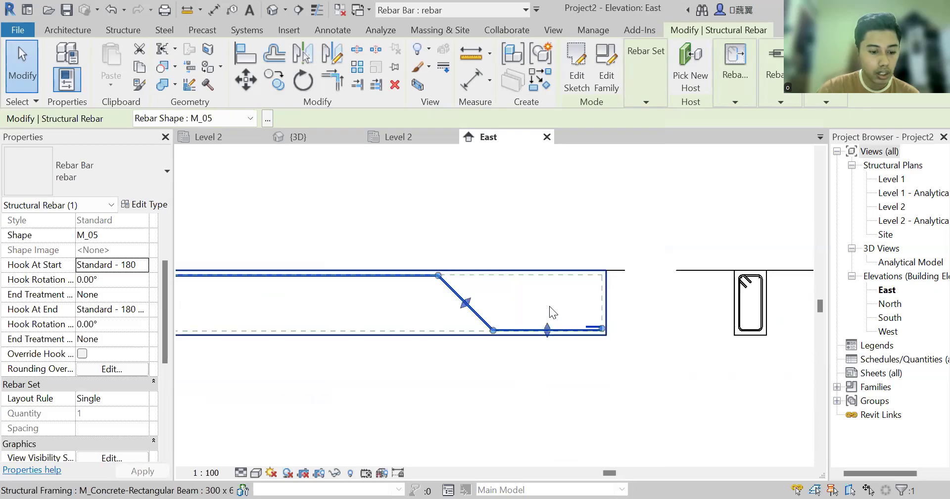
pyautogui.click(585, 233)
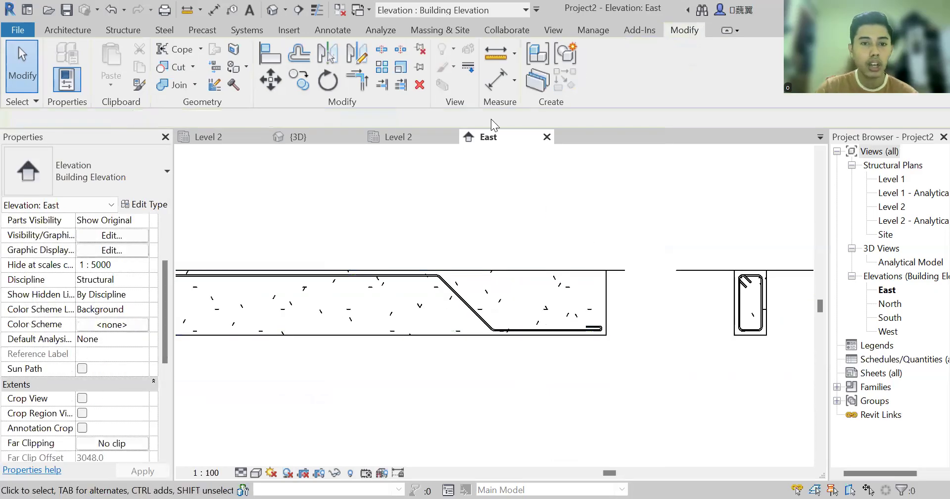
# Step: Open the default 3D view of Project2 and close the 3D view of the other project
pyautogui.click(305, 140)
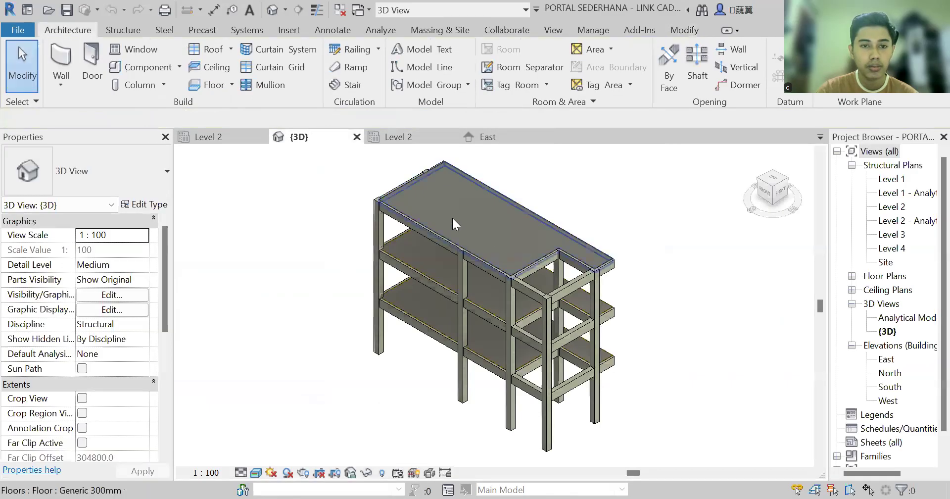
pyautogui.click(493, 138)
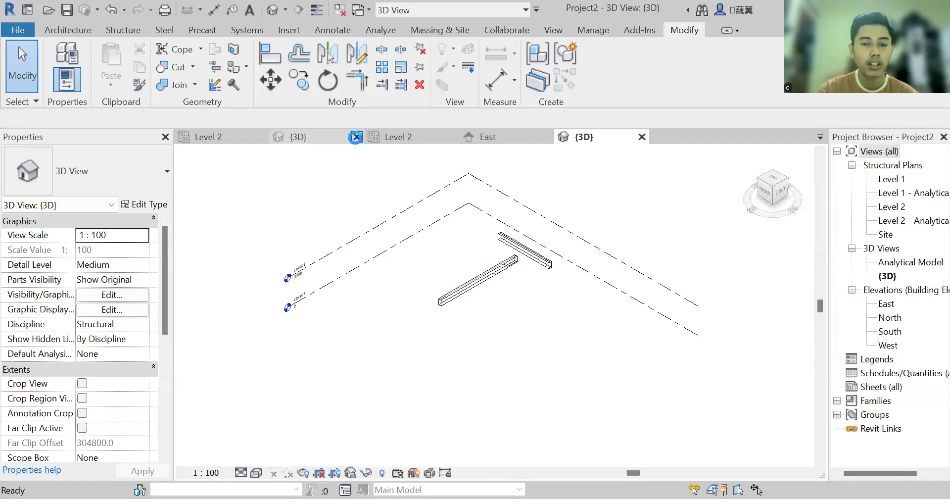
pyautogui.click(356, 137)
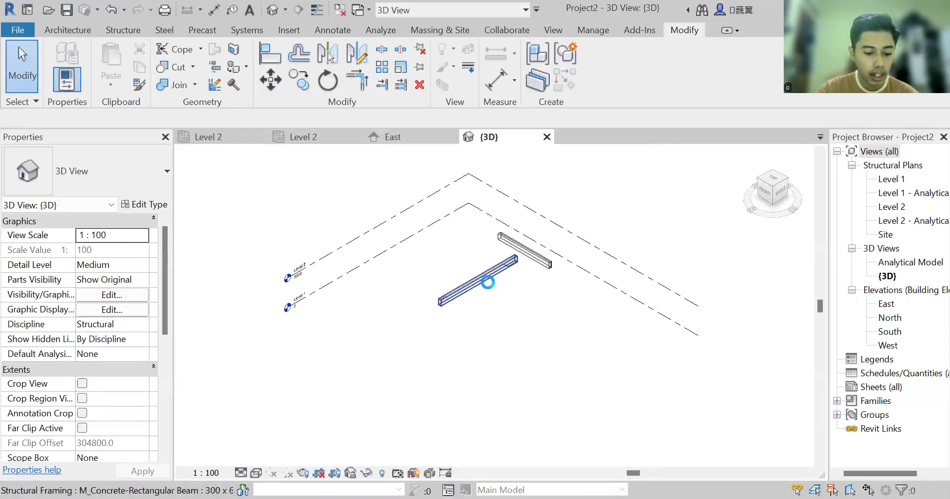
# Step: Change the rebar set layout of the M_T1 stirrup at the shorter beam's end to Maximum Spacing
pyautogui.scroll(3, 544, 301)
pyautogui.scroll(5, 544, 301)
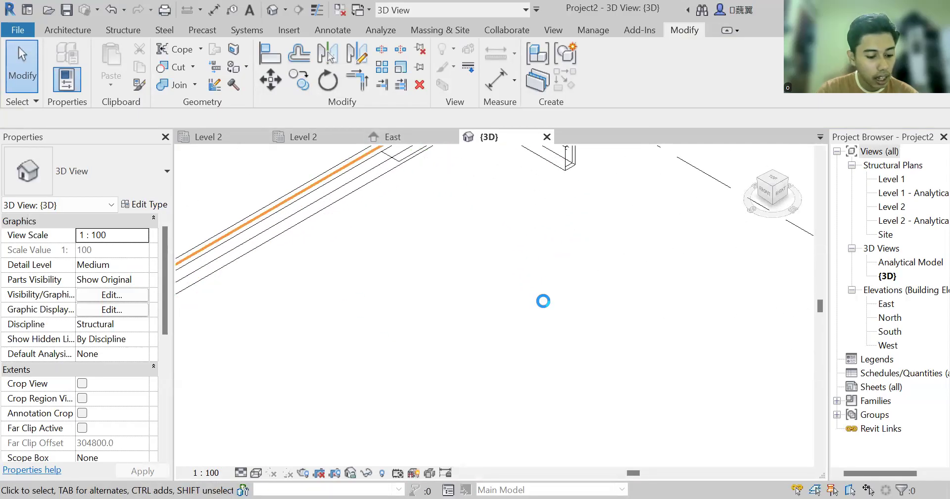
pyautogui.moveTo(440, 234); pyautogui.dragTo(495, 435, button='middle')
pyautogui.scroll(1, 517, 232)
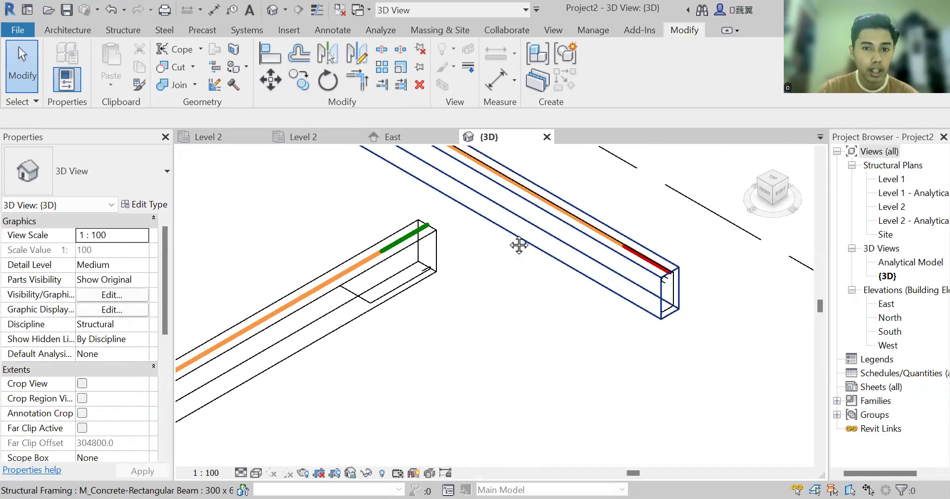
pyautogui.moveTo(519, 244); pyautogui.dragTo(473, 302, button='middle')
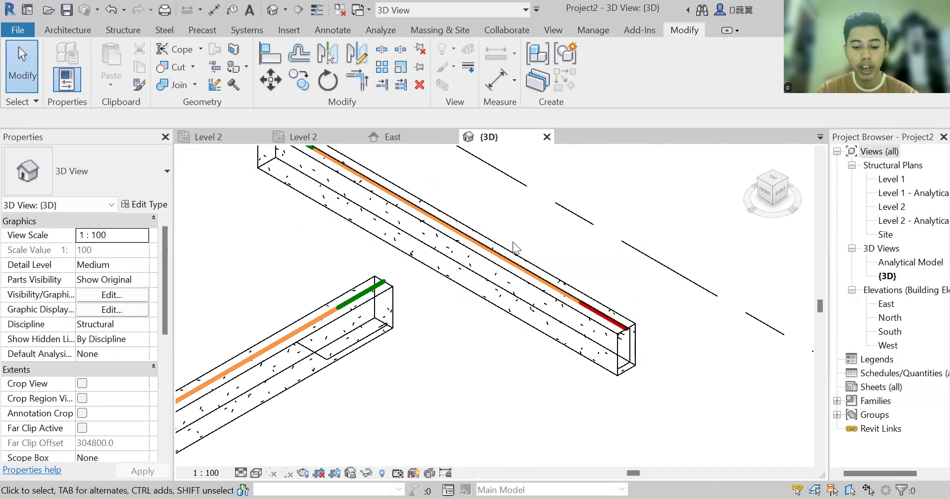
pyautogui.moveTo(475, 218); pyautogui.dragTo(503, 290, button='middle')
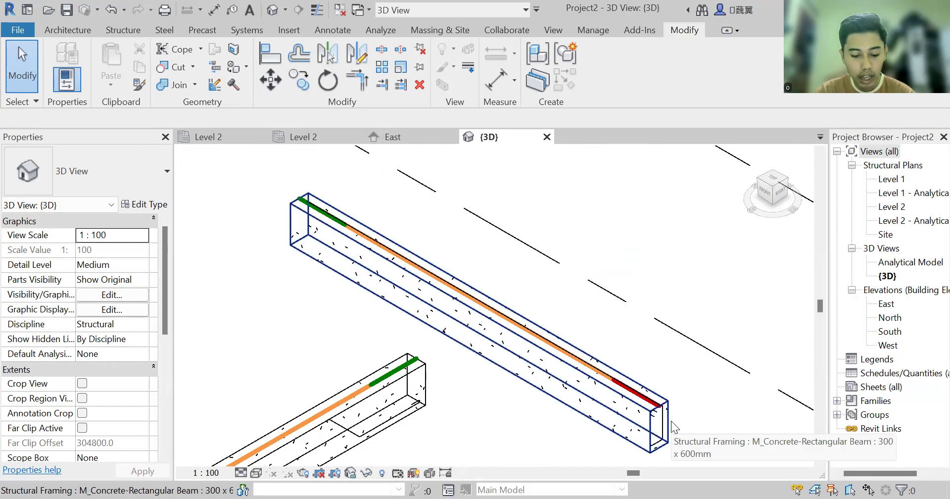
pyautogui.scroll(1, 669, 409)
pyautogui.moveTo(653, 291); pyautogui.dragTo(601, 202, button='middle')
pyautogui.scroll(2, 608, 337)
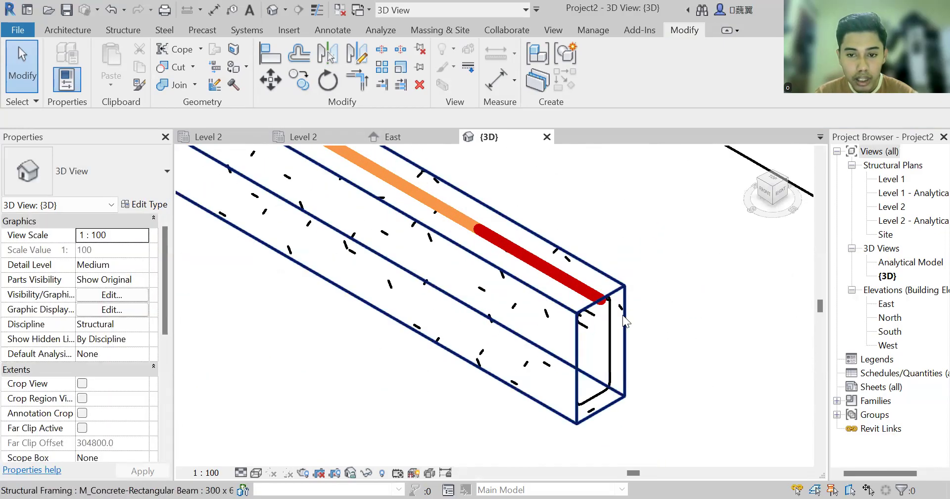
pyautogui.click(692, 287)
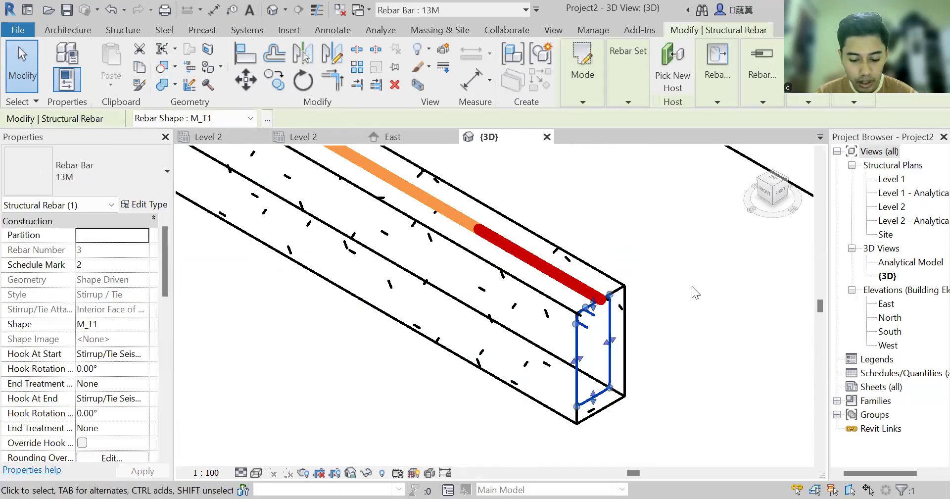
pyautogui.click(628, 100)
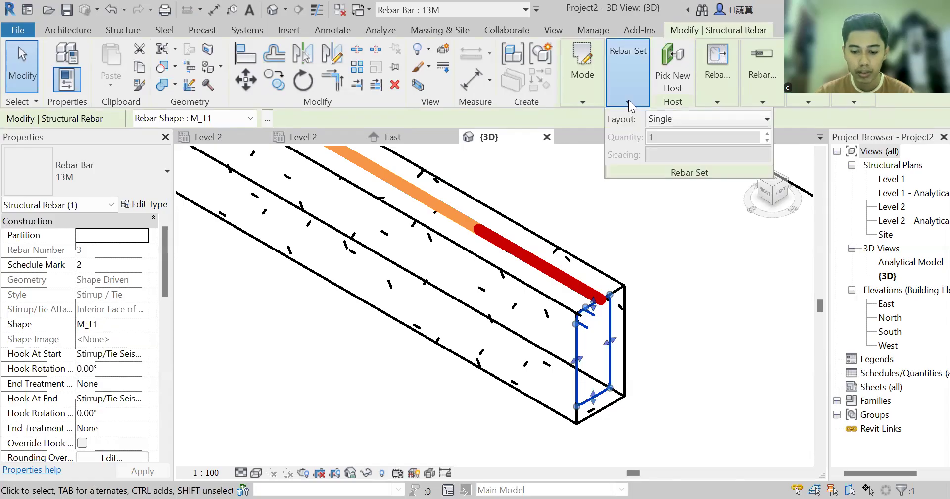
pyautogui.click(673, 119)
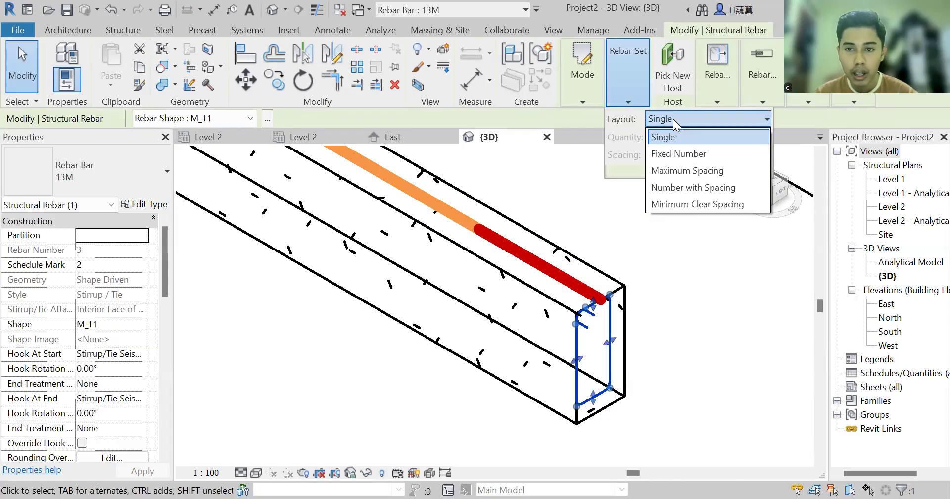
pyautogui.click(696, 172)
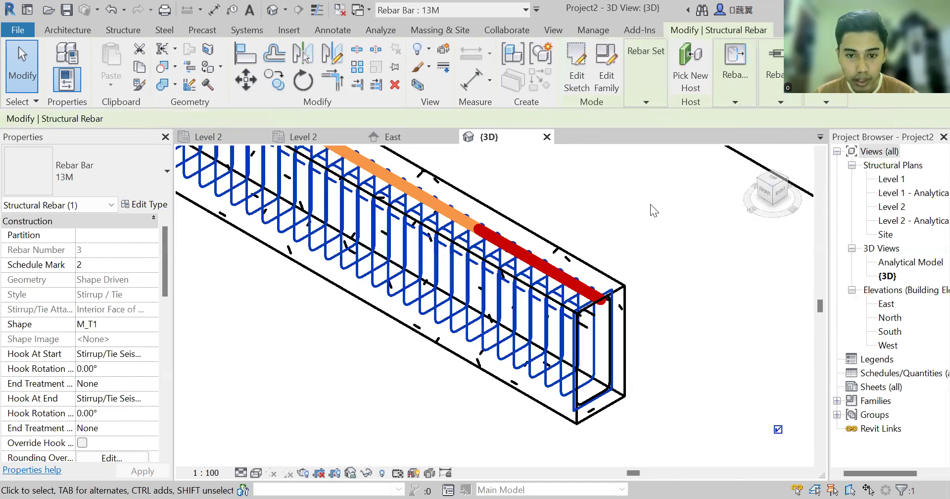
# Step: Set the stirrup set's maximum spacing to 400 mm and deselect it
pyautogui.scroll(-1, 618, 265)
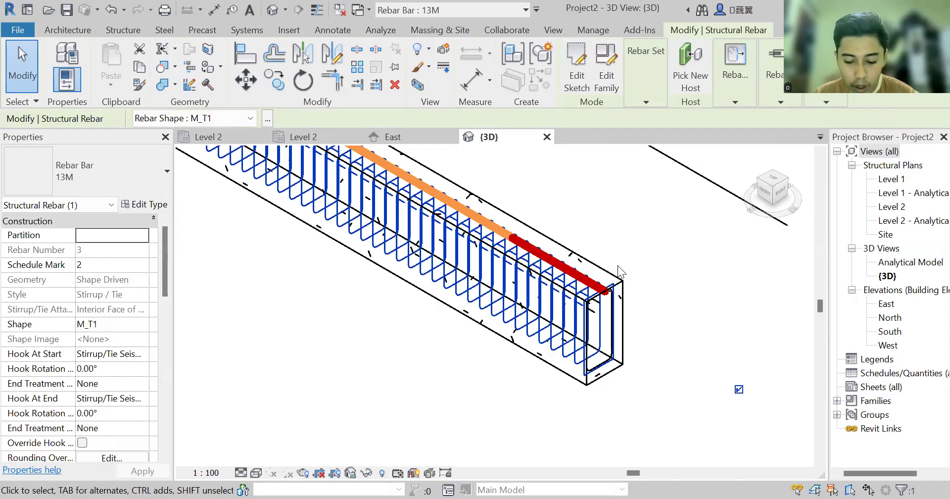
pyautogui.click(645, 100)
pyautogui.click(723, 157)
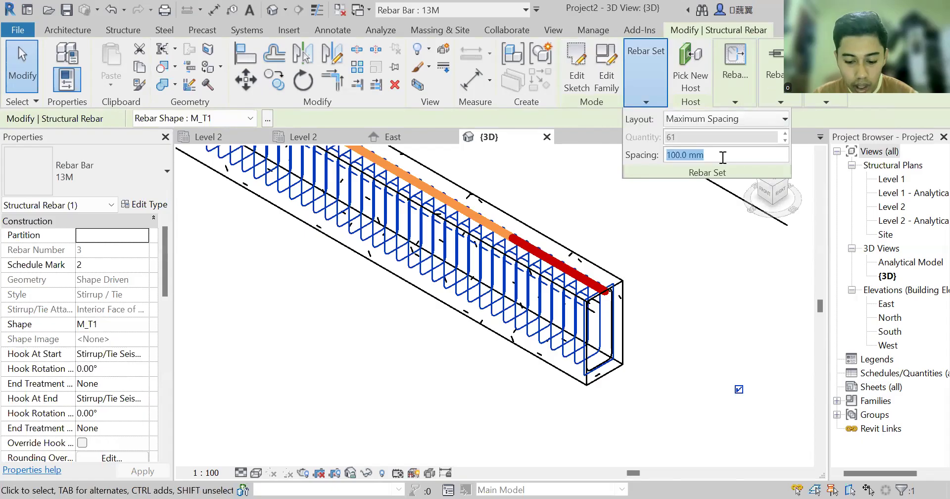
pyautogui.write('20')
pyautogui.press('BackSpace')
pyautogui.press('BackSpace')
pyautogui.write('400')
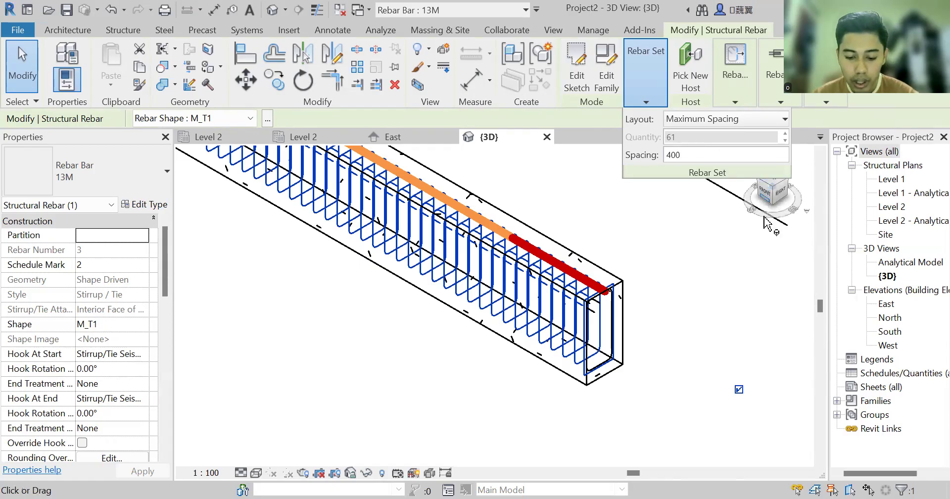
pyautogui.click(733, 241)
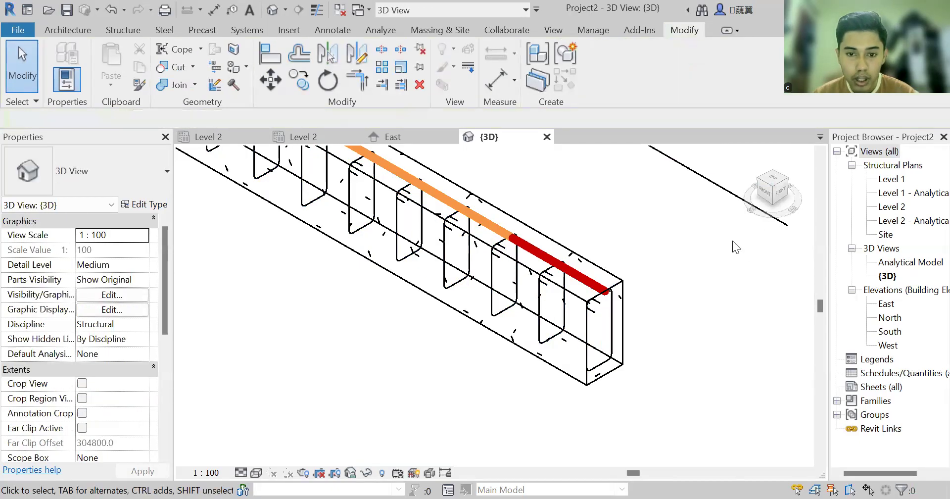
# Step: Hide the Levels annotation category in the visibility/graphics overrides of the {3D} view
pyautogui.scroll(-1, 642, 254)
pyautogui.moveTo(654, 269); pyautogui.dragTo(750, 382, button='middle')
pyautogui.scroll(-1, 584, 297)
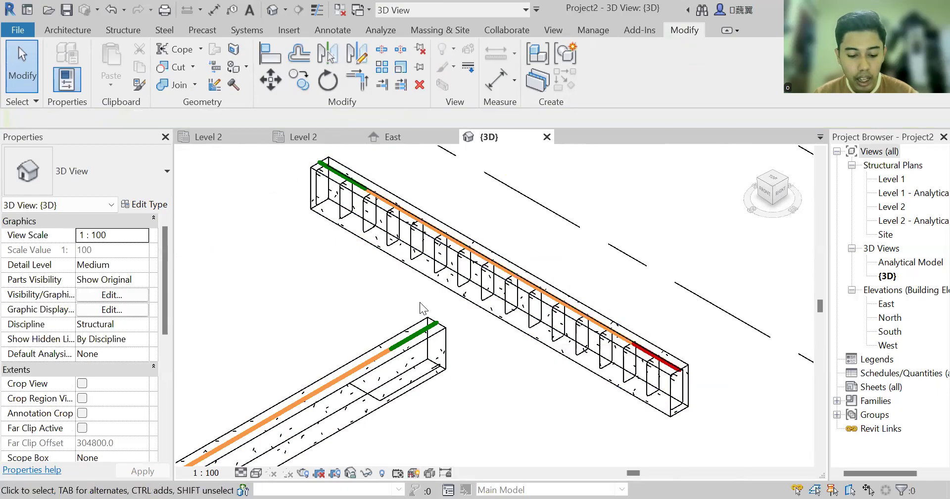
pyautogui.scroll(-1, 419, 302)
pyautogui.moveTo(450, 305); pyautogui.dragTo(549, 274, button='middle')
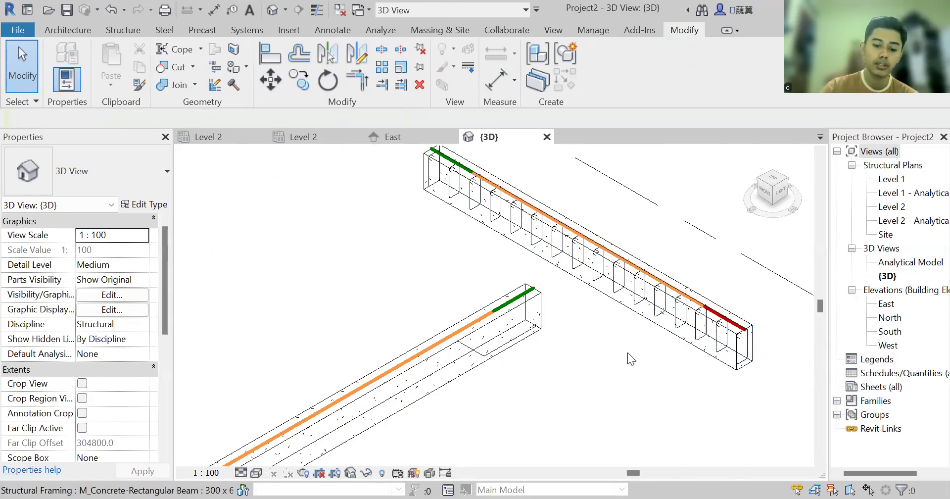
pyautogui.press('v')
pyautogui.press('g')
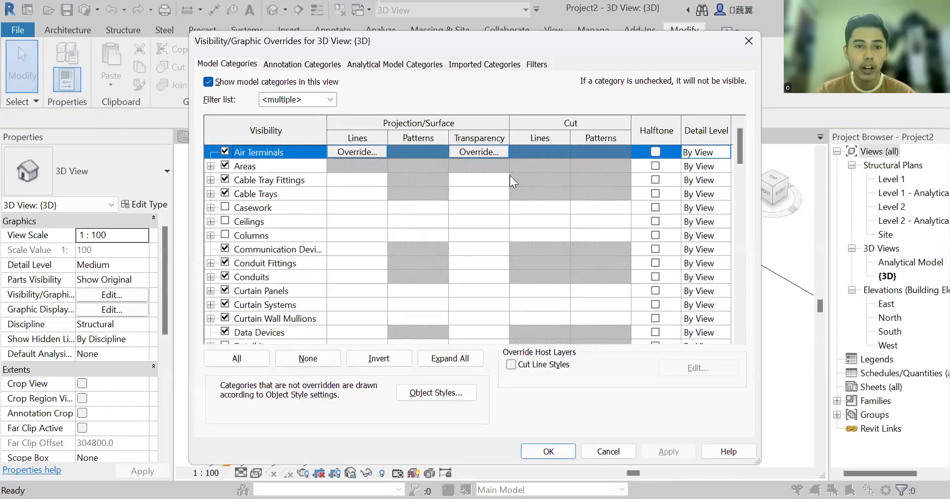
pyautogui.click(319, 68)
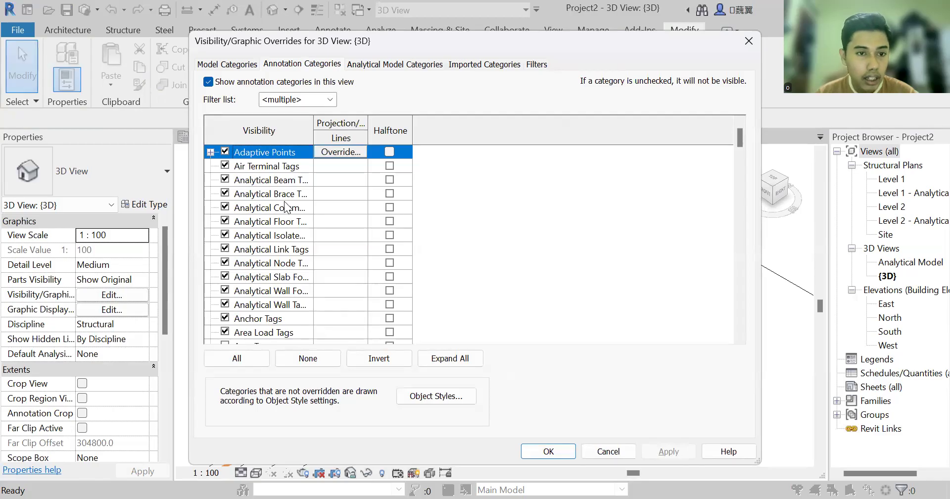
pyautogui.scroll(-3, 285, 206)
pyautogui.scroll(-7, 285, 207)
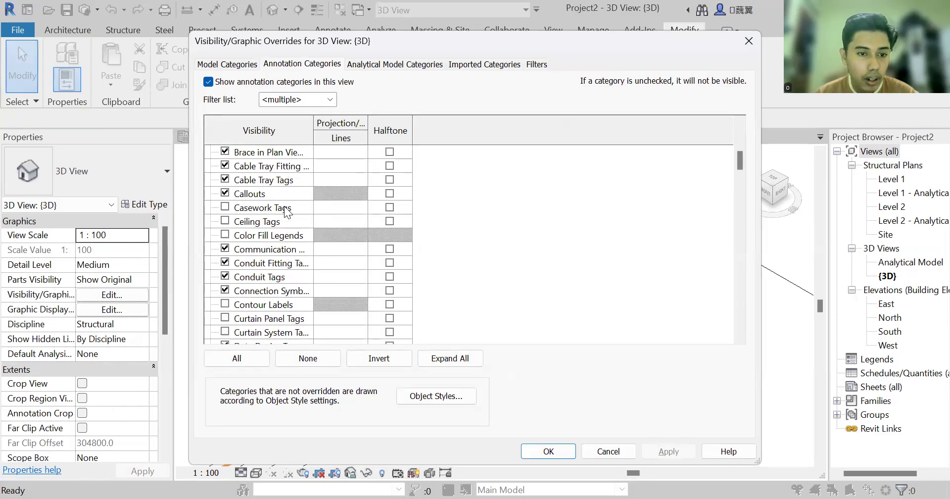
pyautogui.scroll(-7, 285, 211)
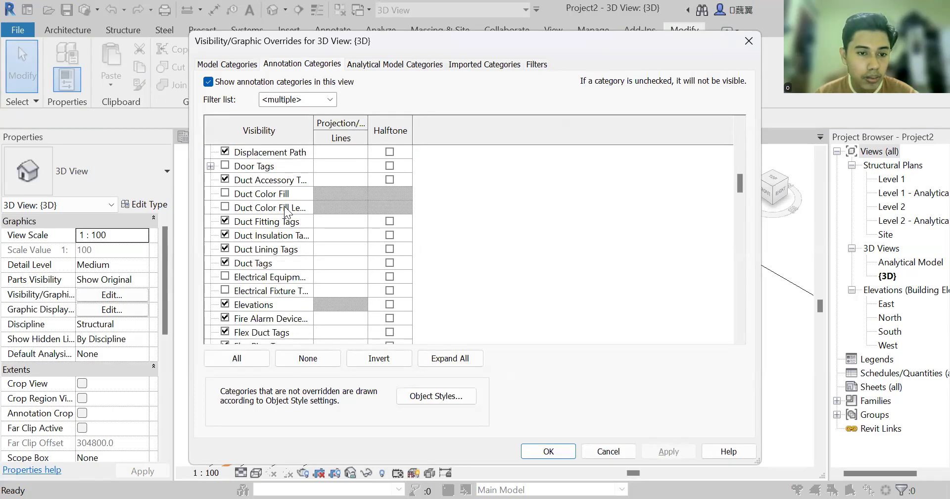
pyautogui.scroll(-3, 285, 210)
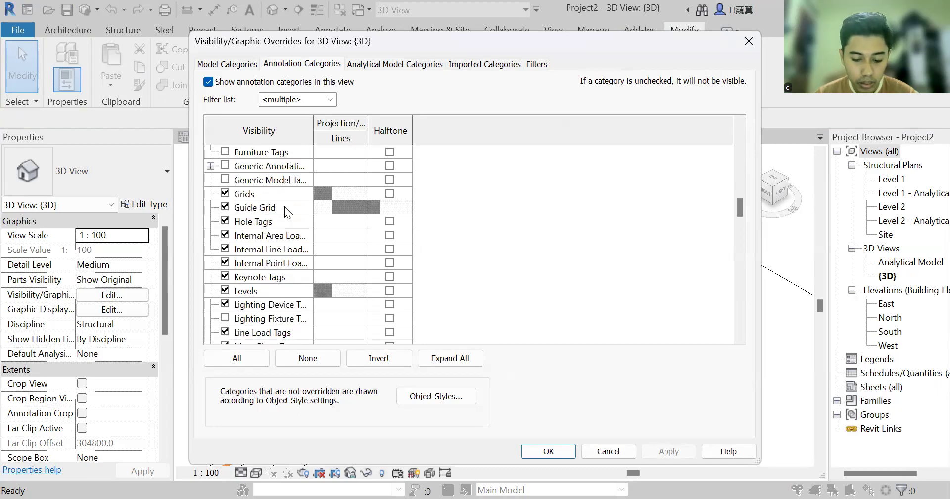
pyautogui.click(226, 289)
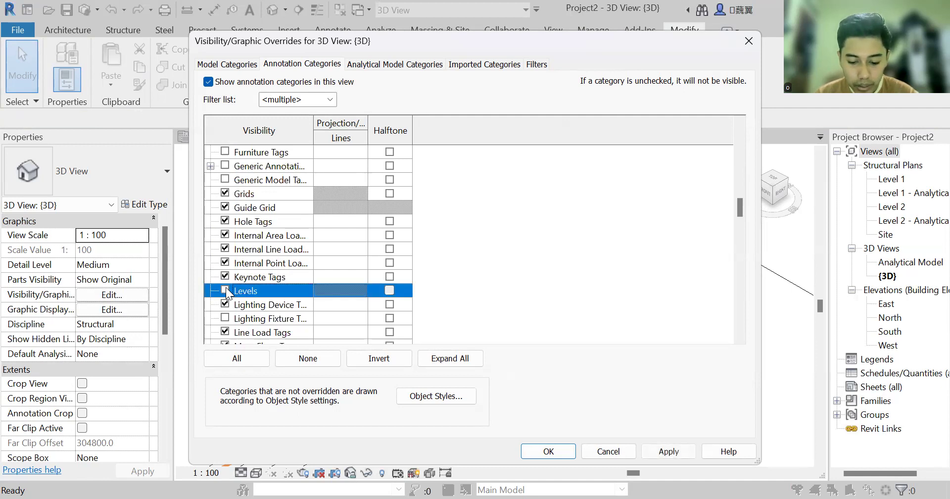
# Step: Turn off all analytical model categories in the {3D} view and apply the overrides
pyautogui.click(425, 67)
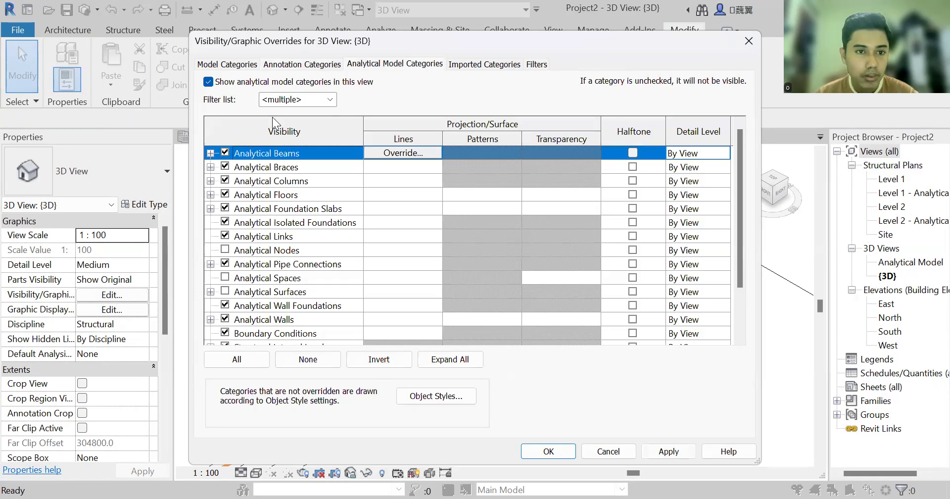
pyautogui.click(208, 81)
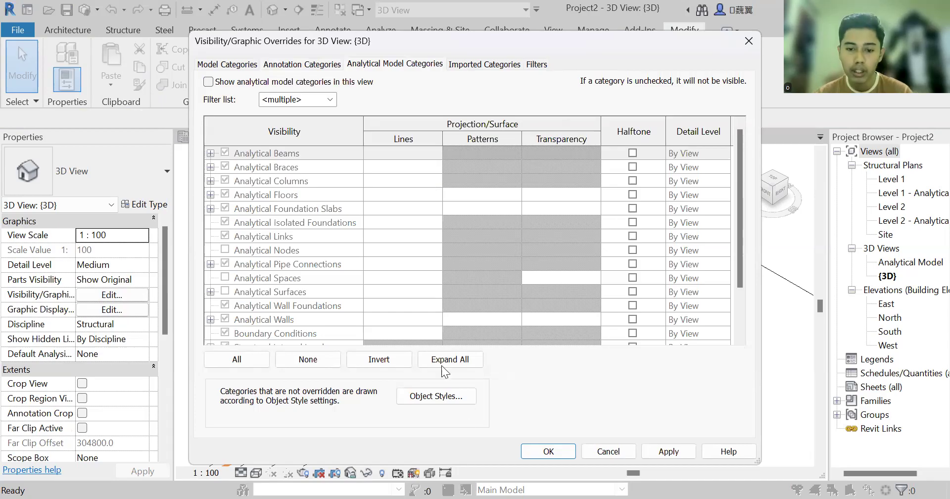
pyautogui.click(570, 450)
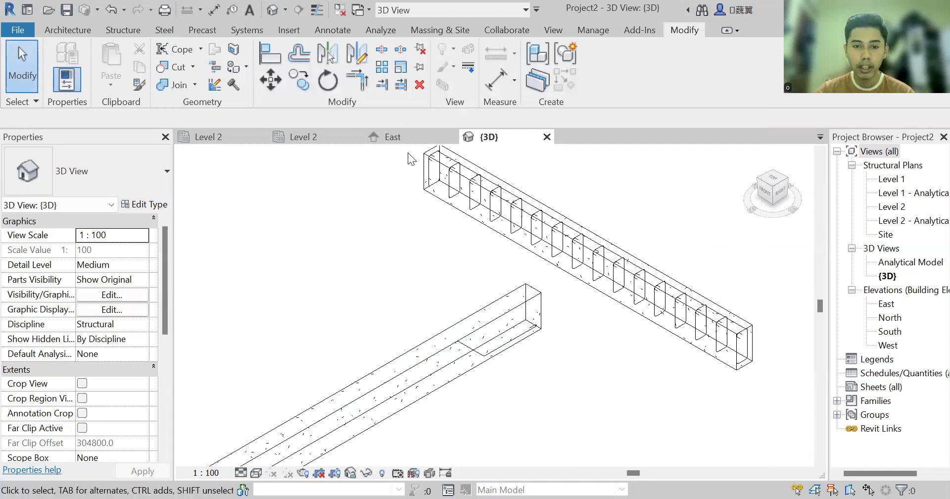
# Step: Try to select the beams with their bars and filter the selection down to Structural Rebar
pyautogui.scroll(-1, 560, 253)
pyautogui.moveTo(559, 253); pyautogui.dragTo(601, 213, button='middle')
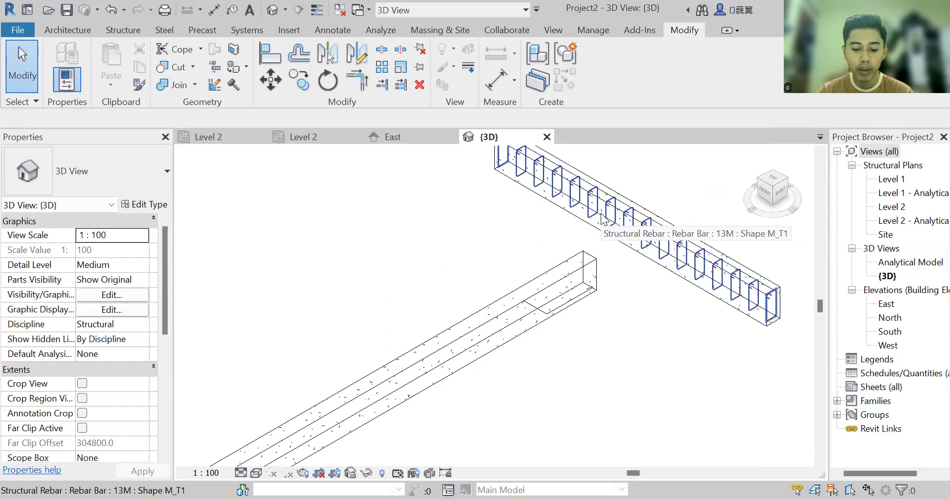
pyautogui.moveTo(629, 272); pyautogui.dragTo(601, 316, button='middle')
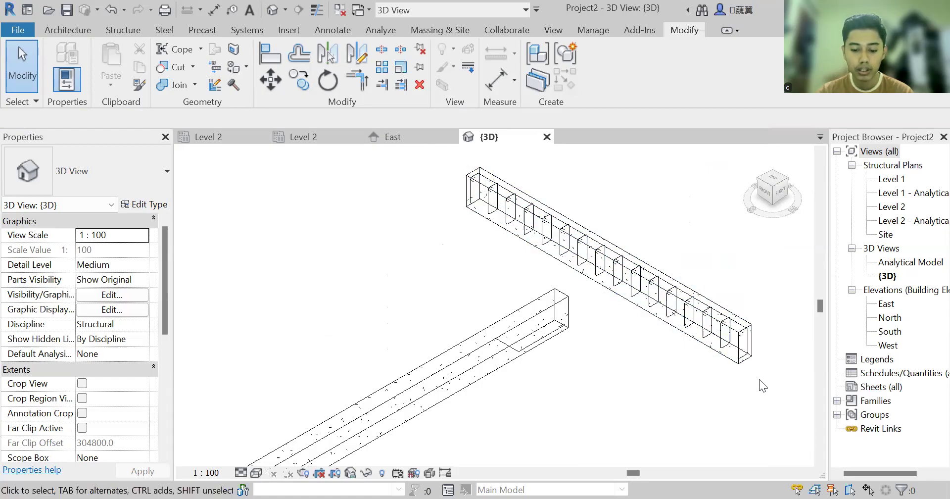
pyautogui.moveTo(764, 422); pyautogui.dragTo(456, 239)
pyautogui.moveTo(360, 203); pyautogui.dragTo(366, 226)
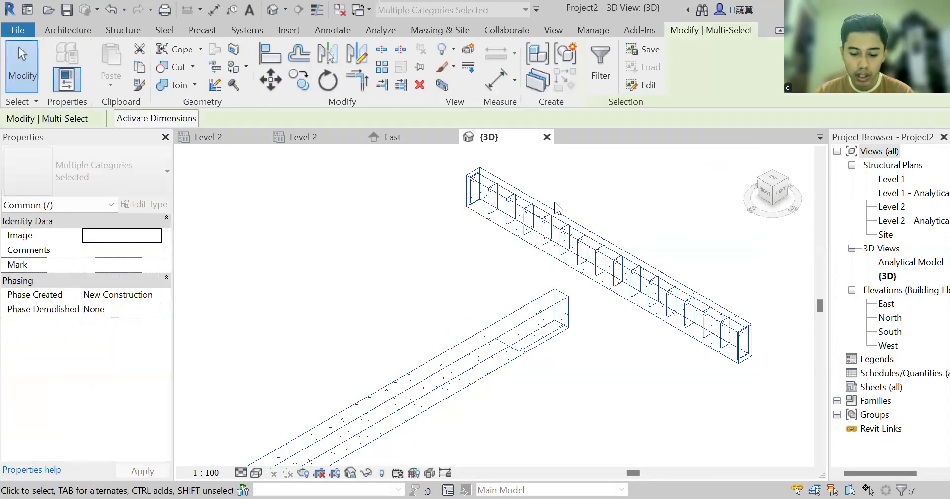
pyautogui.click(602, 65)
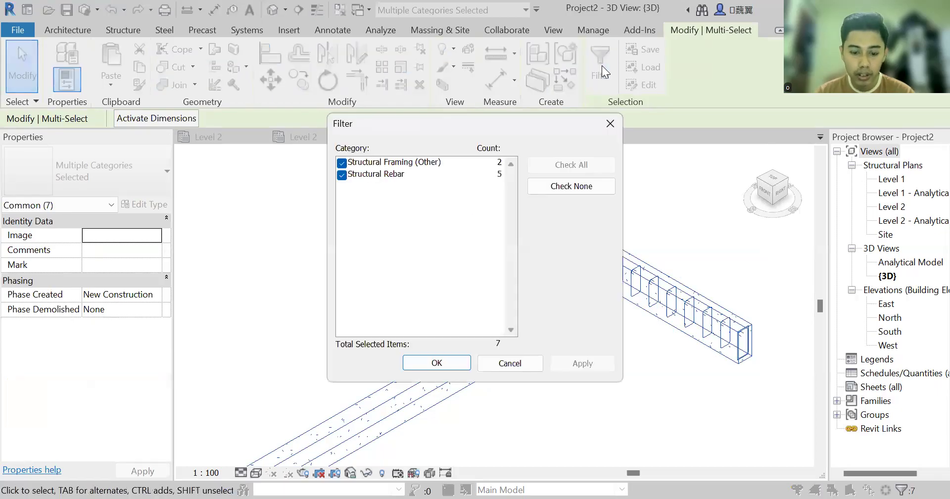
pyautogui.click(579, 188)
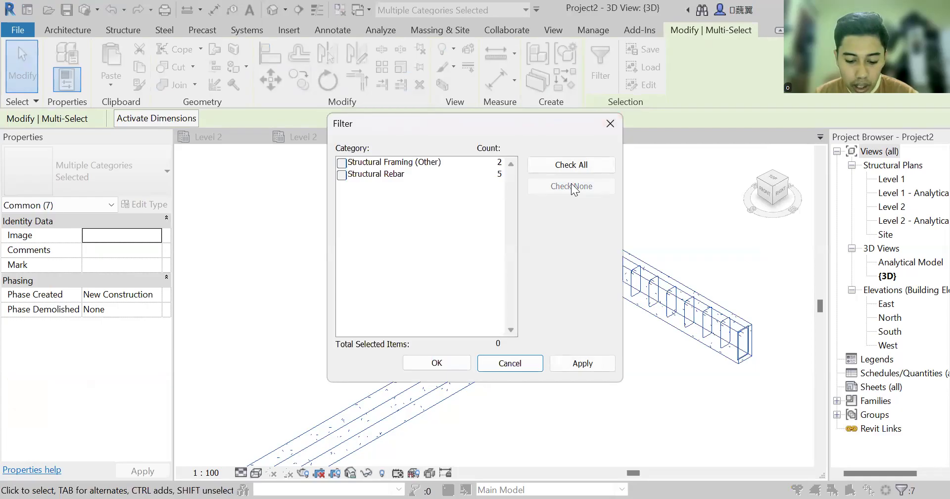
pyautogui.click(343, 177)
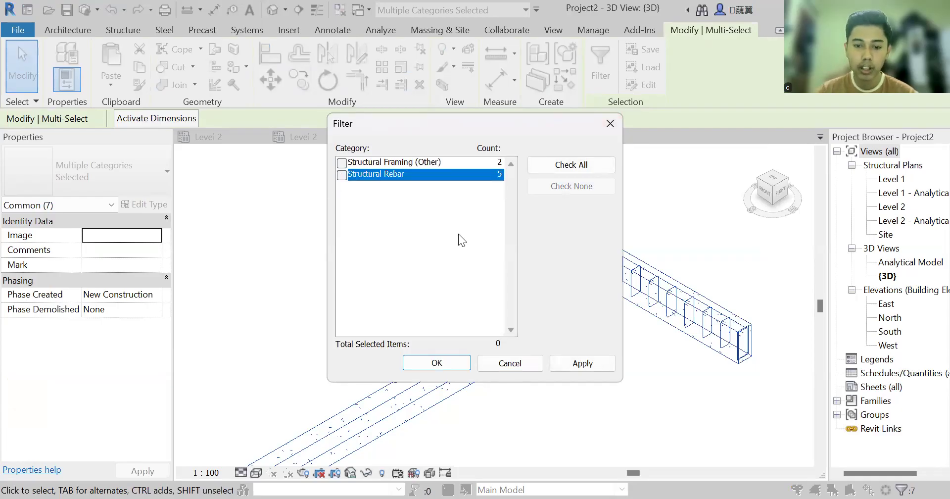
pyautogui.click(436, 363)
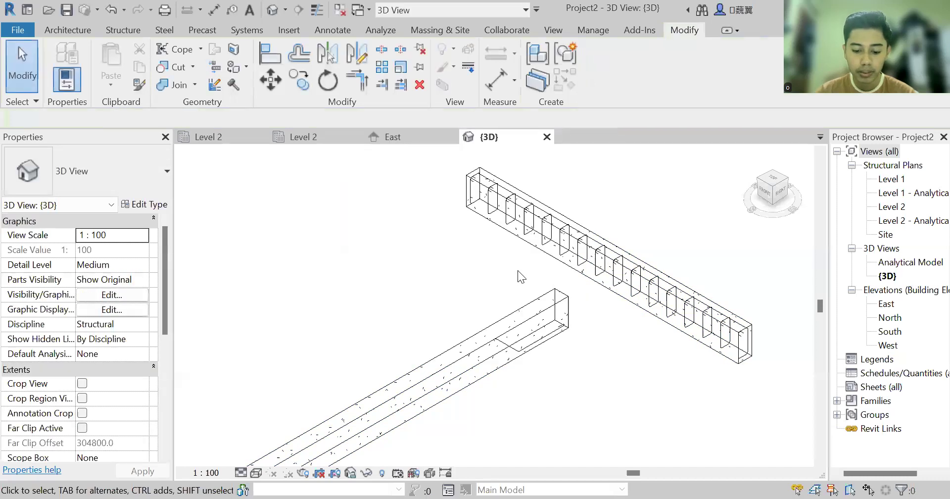
# Step: Select only the structural rebar of both beams and set it to view as solid in the {3D} view
pyautogui.moveTo(516, 263); pyautogui.dragTo(607, 177, button='middle')
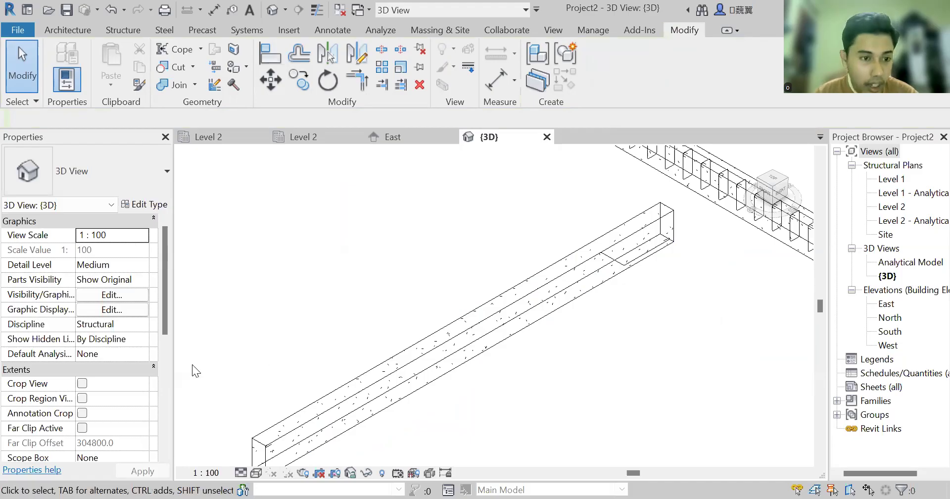
pyautogui.scroll(-9, 111, 403)
pyautogui.scroll(3, 112, 404)
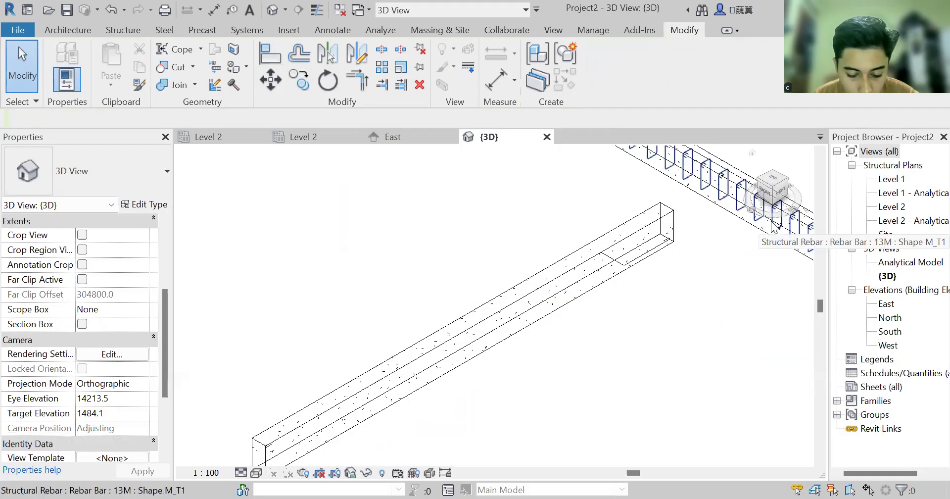
pyautogui.scroll(-3, 124, 288)
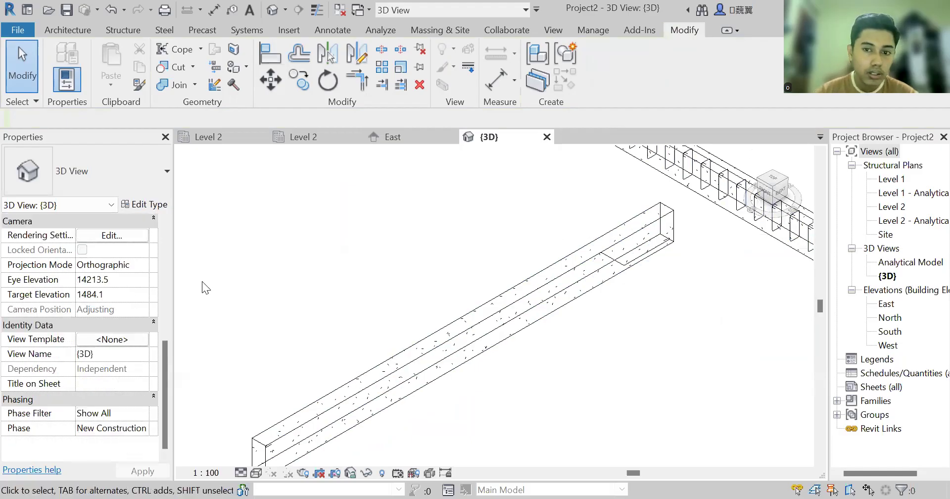
pyautogui.moveTo(472, 226); pyautogui.dragTo(437, 255, button='middle')
pyautogui.scroll(-2, 456, 248)
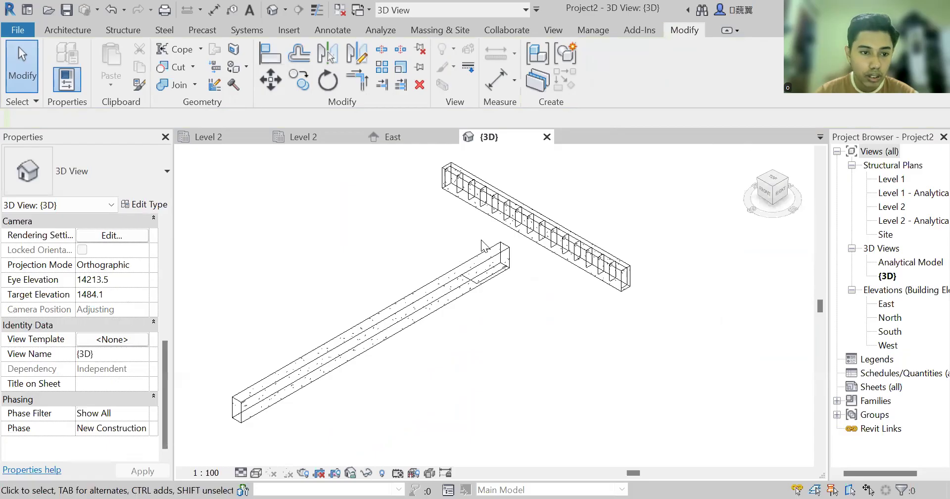
pyautogui.moveTo(599, 307); pyautogui.dragTo(421, 208)
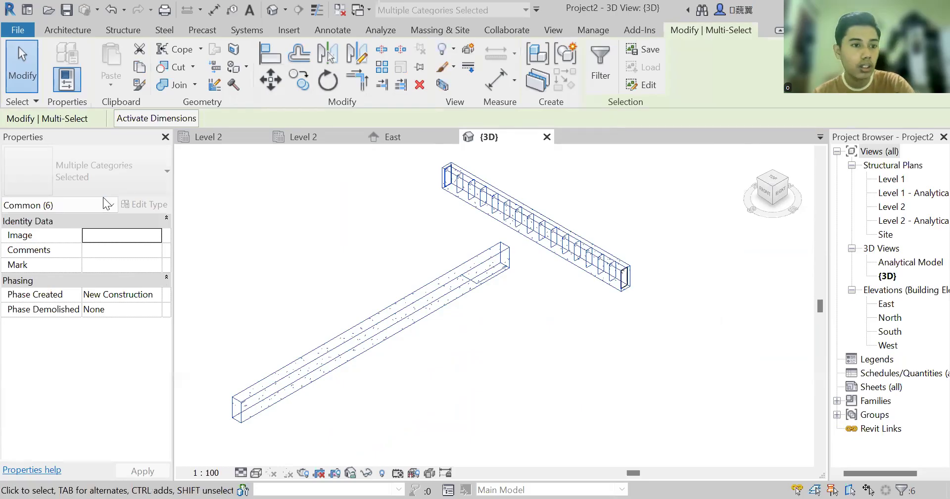
pyautogui.press('b')
pyautogui.press('x')
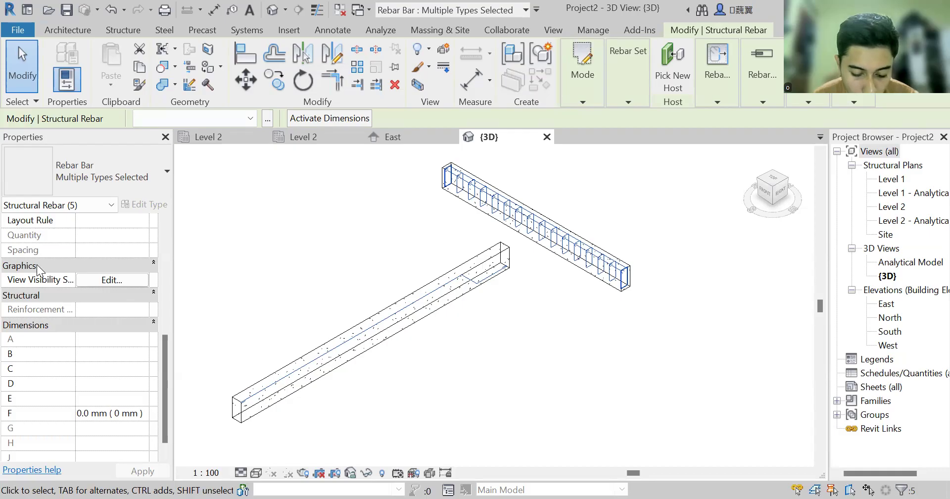
pyautogui.click(123, 279)
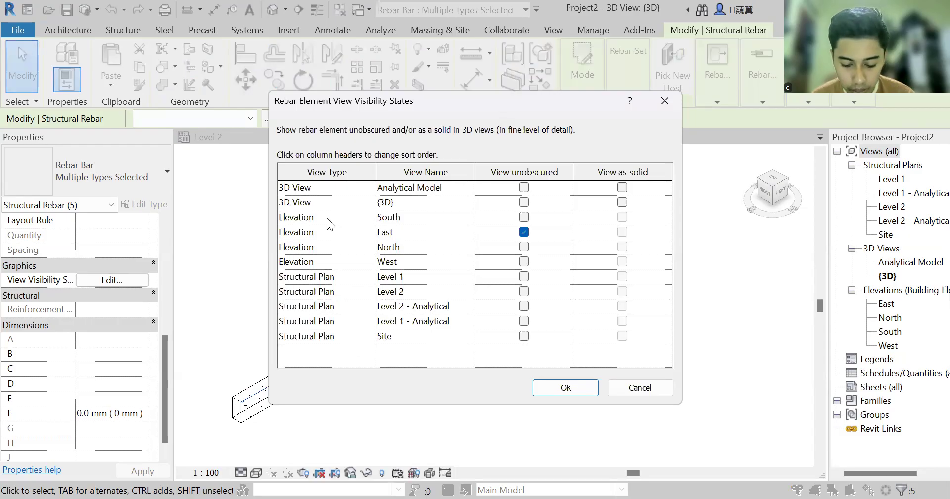
pyautogui.click(622, 202)
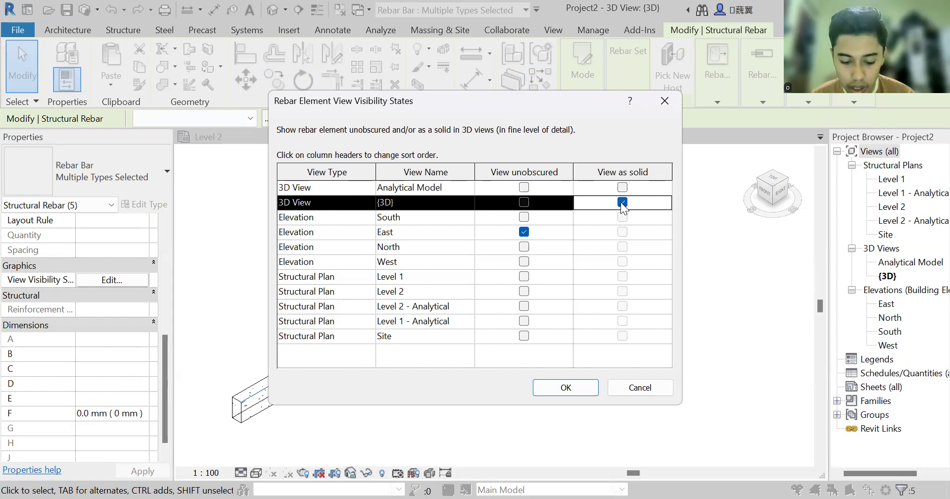
pyautogui.click(565, 386)
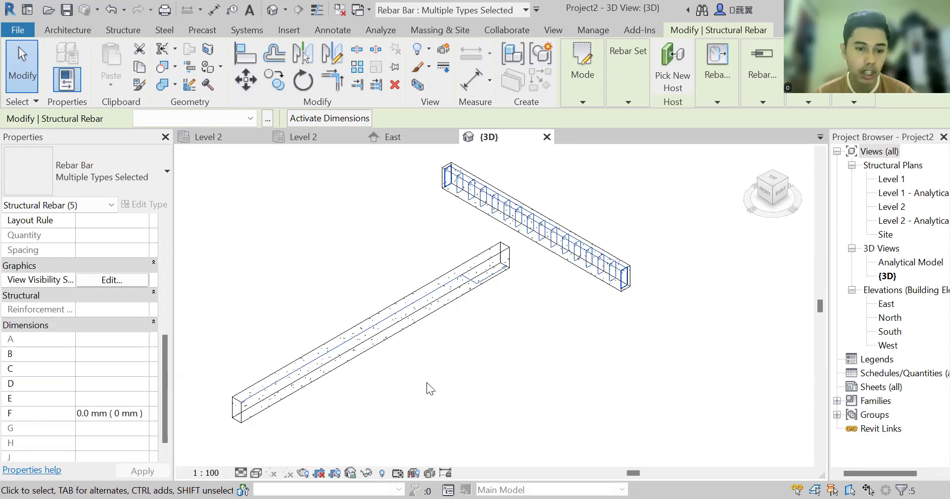
# Step: Set the 3D view's visual style to Realistic with a model transparency of 40 and deselect the rebar
pyautogui.click(257, 472)
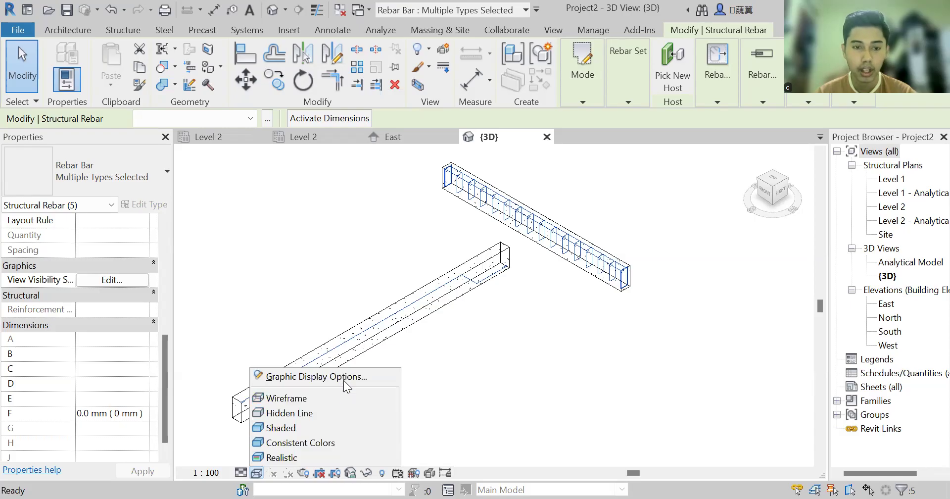
pyautogui.click(319, 456)
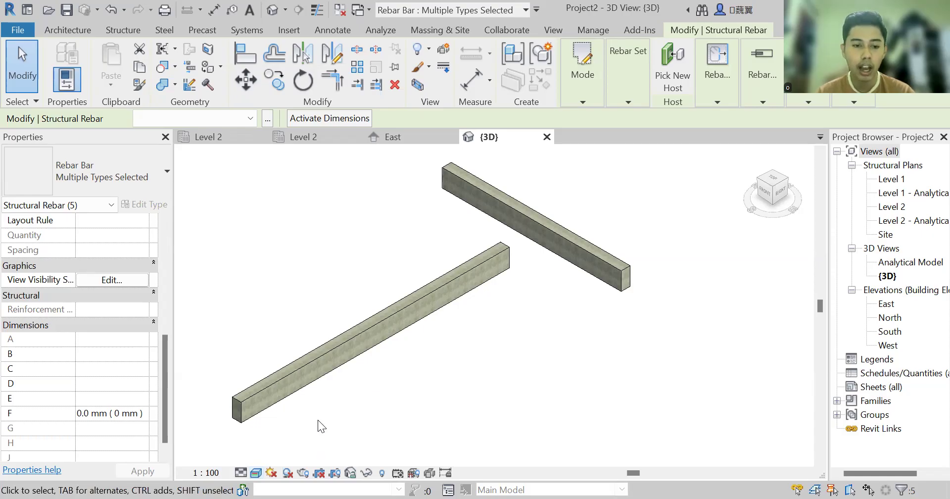
pyautogui.click(257, 474)
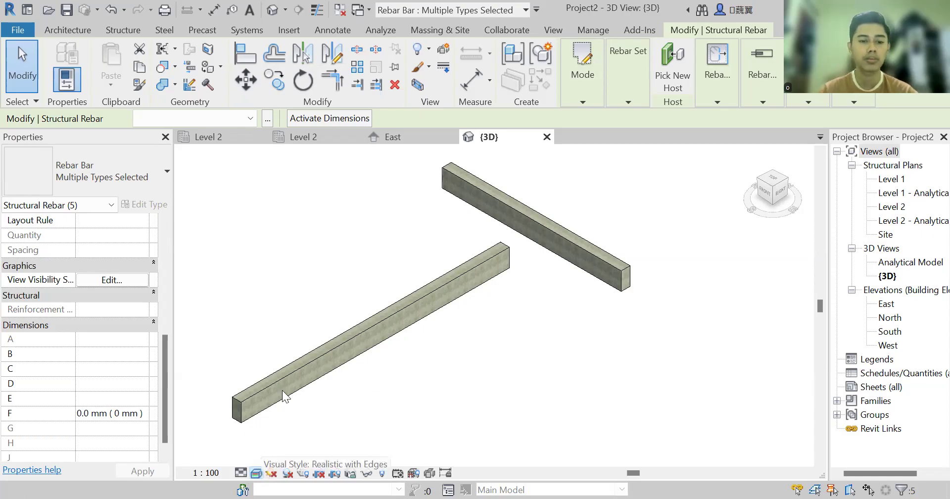
pyautogui.click(310, 374)
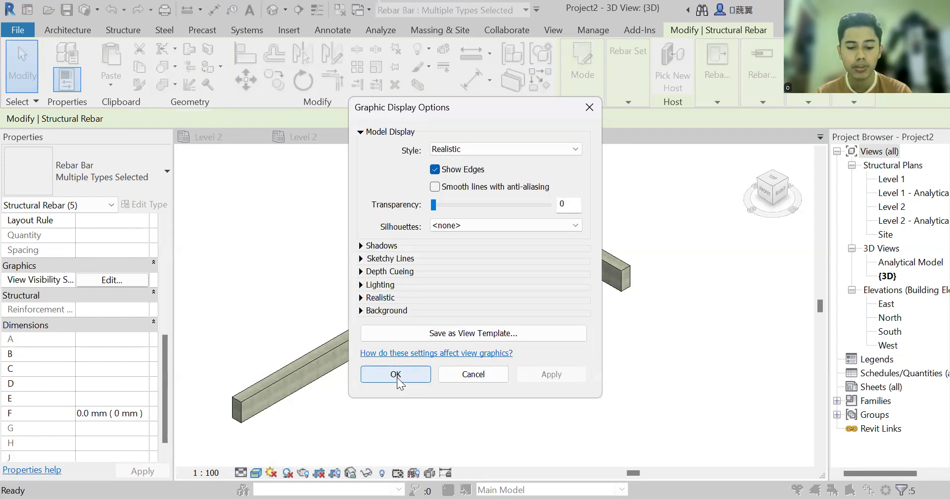
pyautogui.click(473, 208)
pyautogui.click(486, 208)
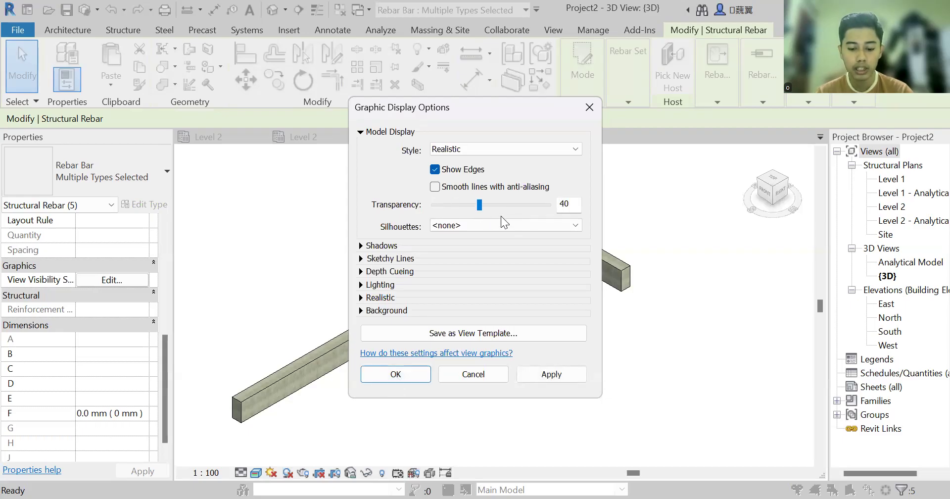
pyautogui.click(410, 375)
pyautogui.click(504, 307)
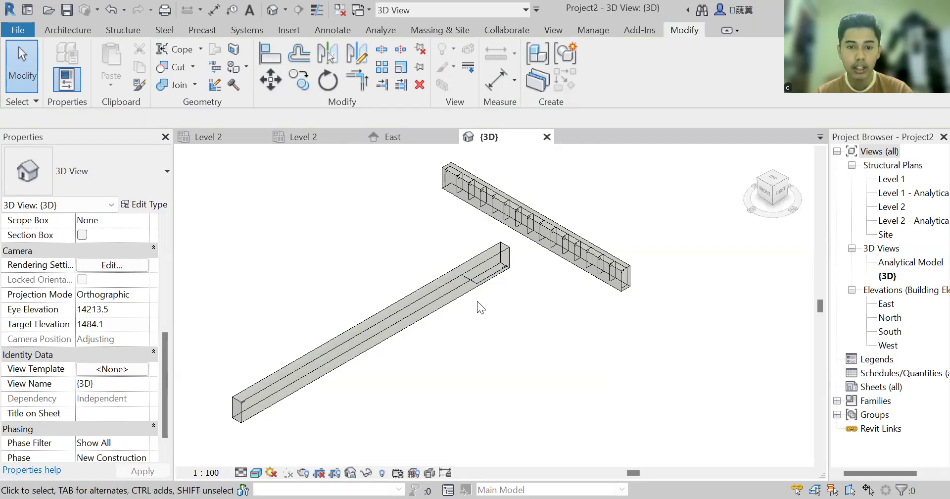
pyautogui.scroll(1, 486, 254)
pyautogui.scroll(3, 486, 254)
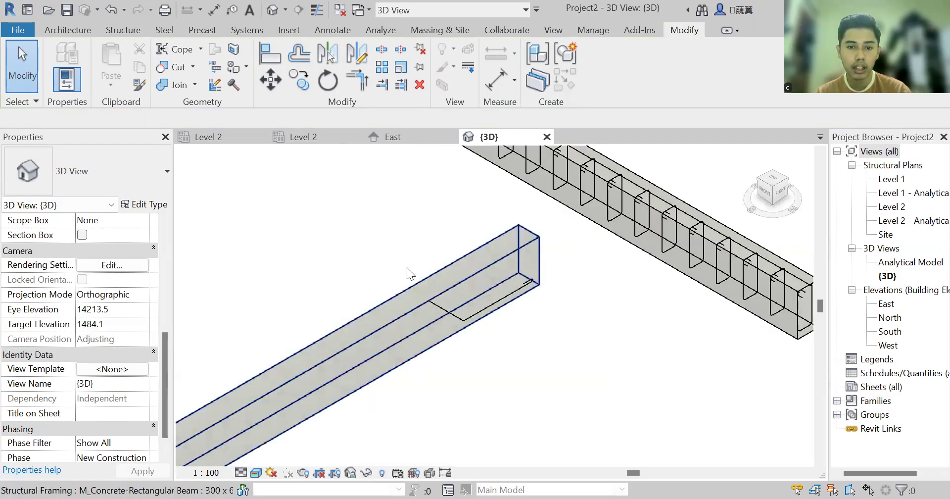
pyautogui.moveTo(476, 332); pyautogui.dragTo(615, 322, button='middle')
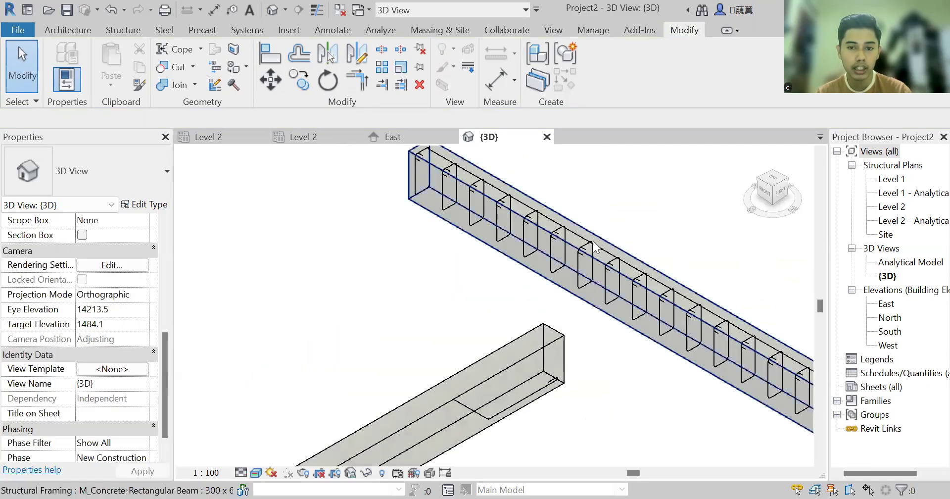
pyautogui.moveTo(625, 356); pyautogui.dragTo(446, 318, button='middle')
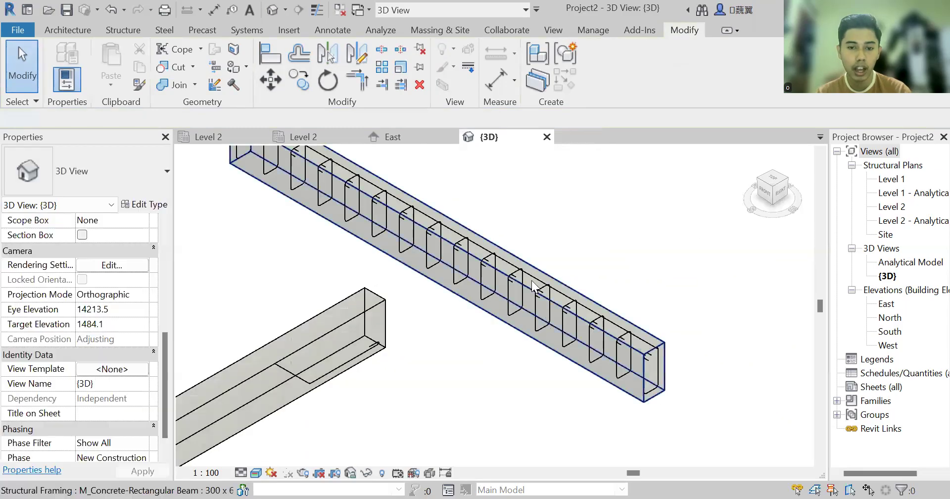
pyautogui.scroll(-1, 412, 373)
pyautogui.moveTo(500, 352); pyautogui.dragTo(644, 280, button='middle')
pyautogui.click(468, 274)
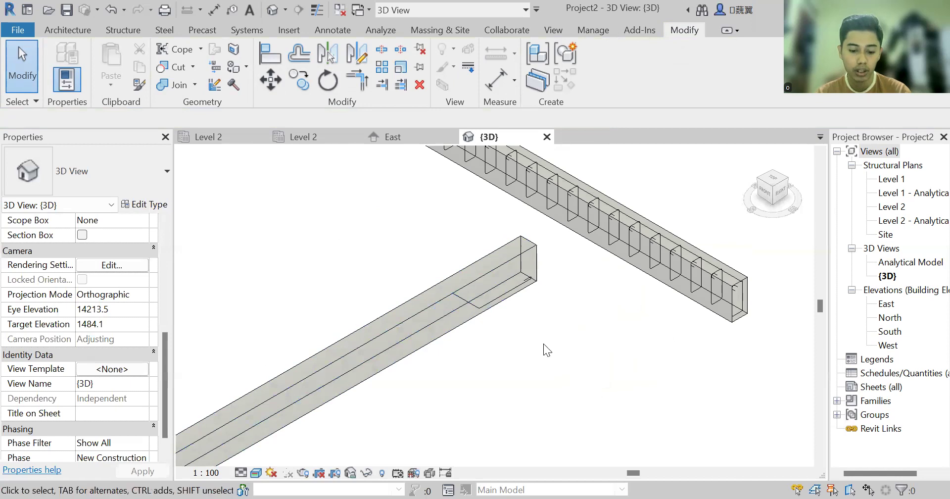
pyautogui.moveTo(544, 344); pyautogui.dragTo(554, 393, button='middle')
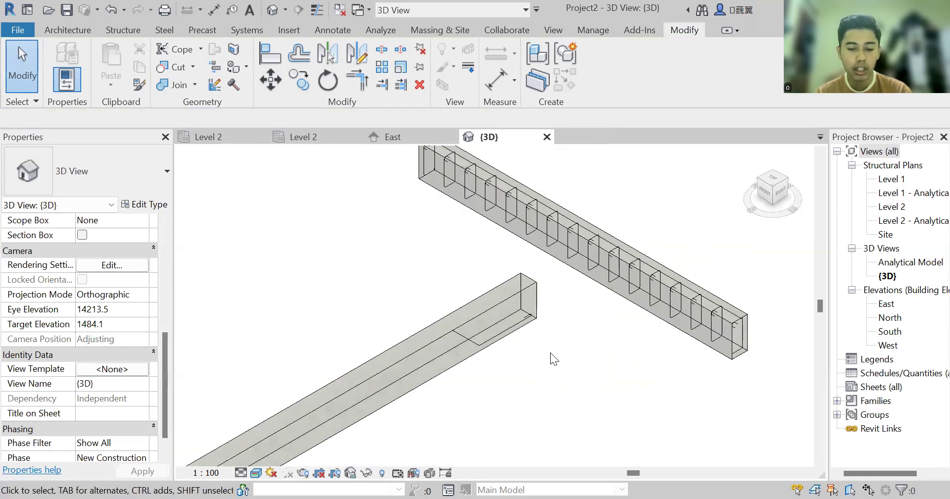
# Step: Switch from the 3D view to the East elevation, at the beam's stirrup cross-section
pyautogui.hotkey('ctrl', 'Tab')
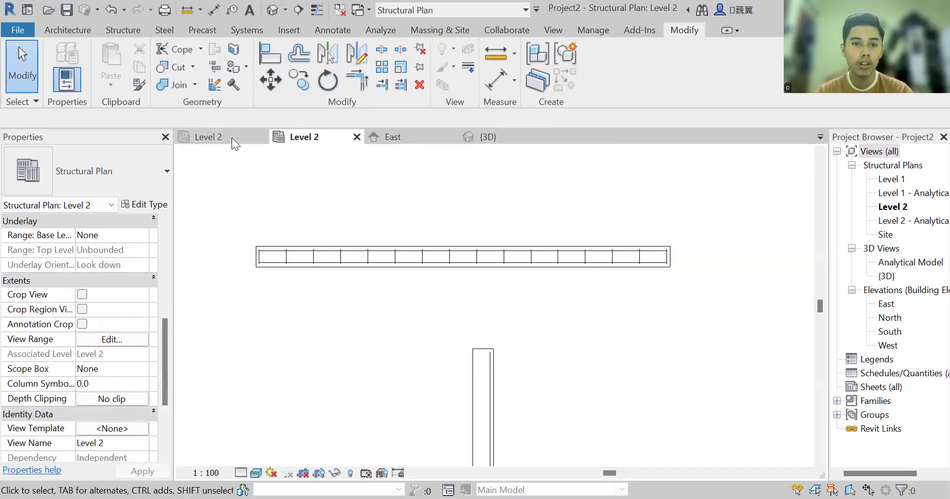
pyautogui.hotkey('ctrl', 'Tab')
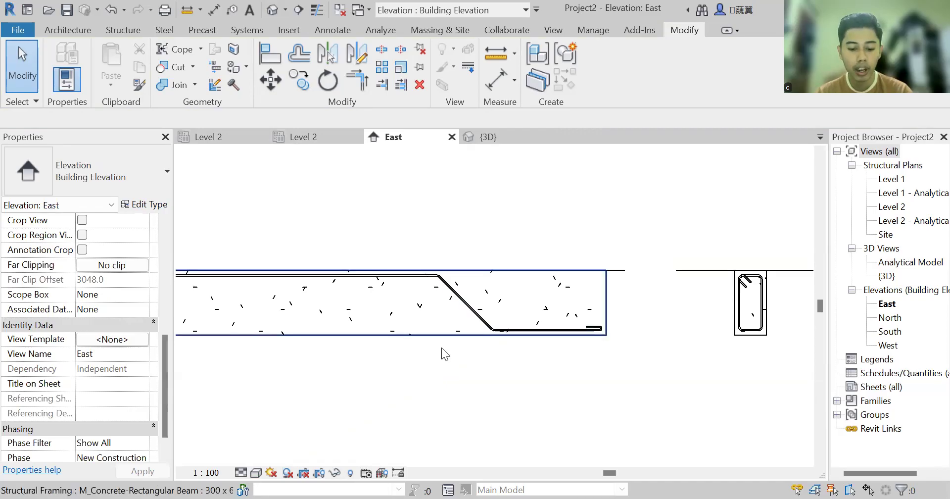
pyautogui.moveTo(665, 330); pyautogui.dragTo(594, 352, button='middle')
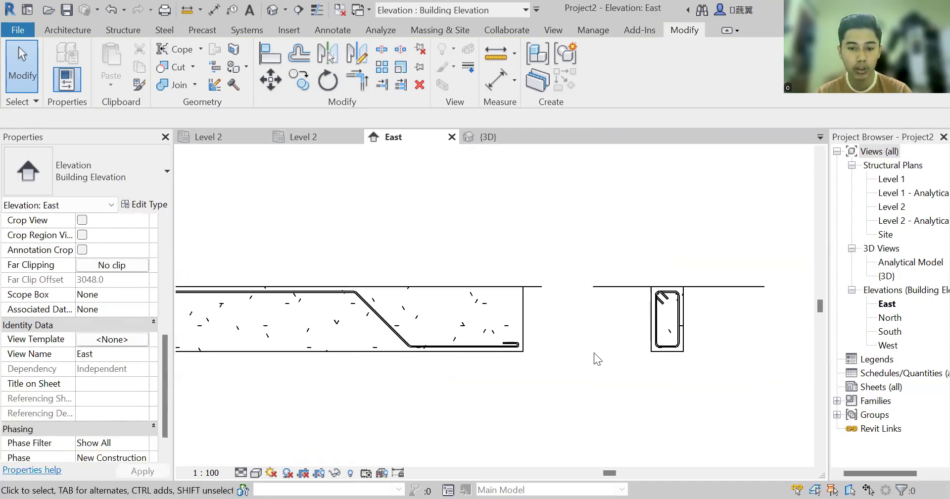
pyautogui.scroll(1, 594, 353)
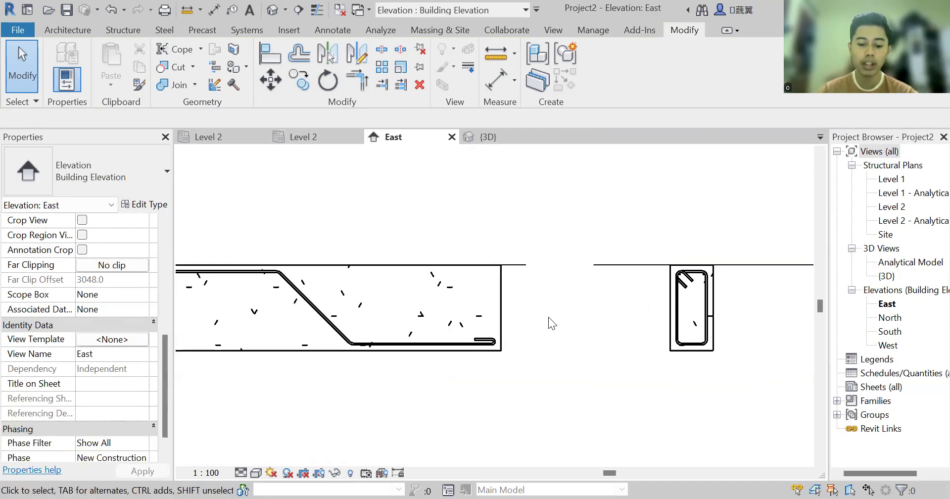
# Step: Set the start hook of the stirrup set with 400 mm maximum spacing to Stirrup/Tie - 90 deg
pyautogui.click(690, 342)
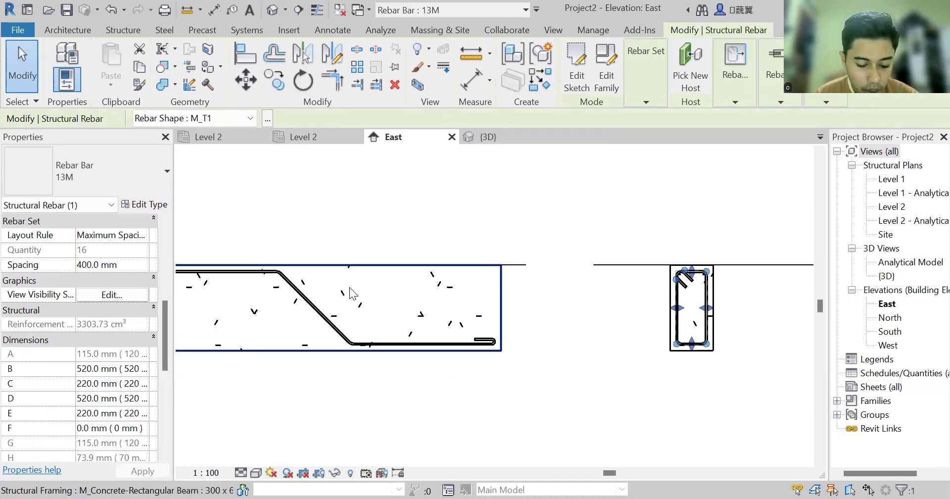
pyautogui.scroll(5, 109, 302)
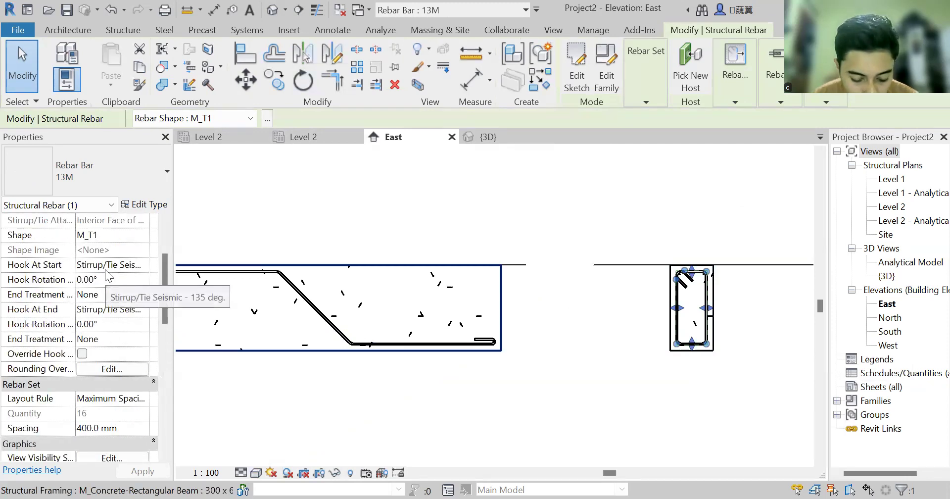
pyautogui.click(141, 270)
pyautogui.click(142, 268)
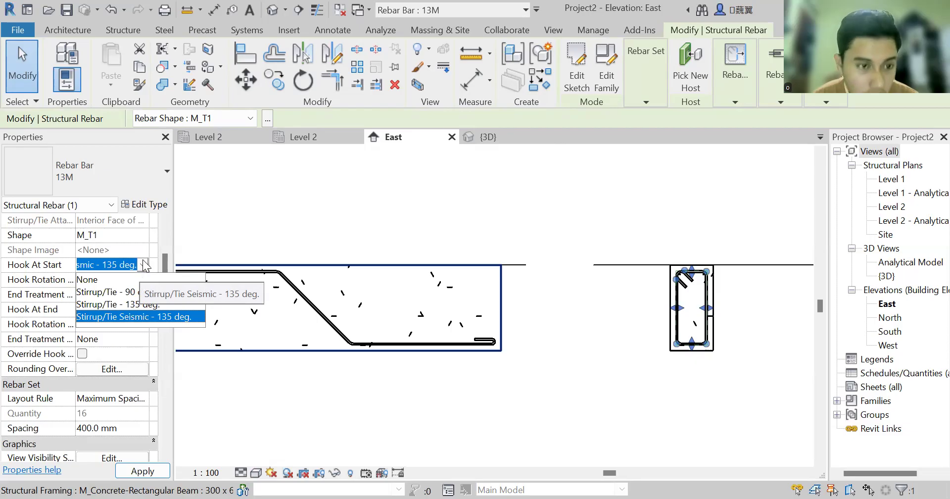
pyautogui.click(136, 293)
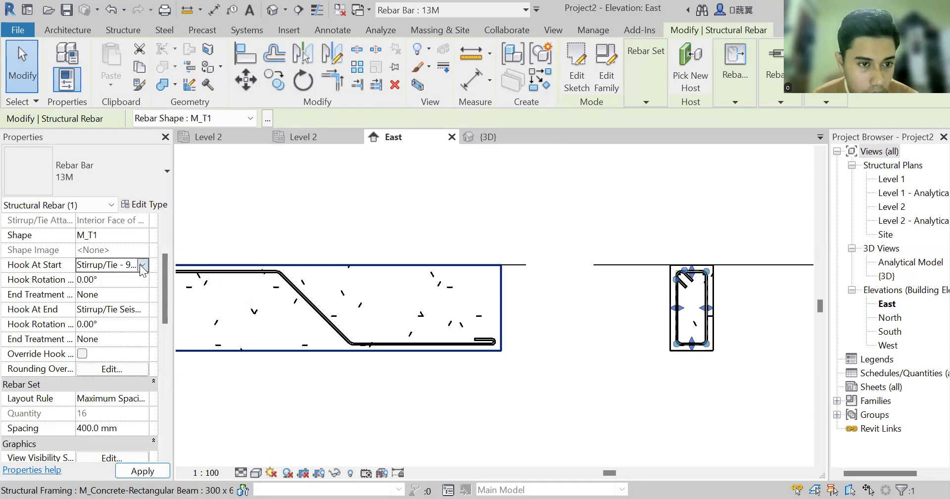
pyautogui.click(142, 266)
pyautogui.click(141, 291)
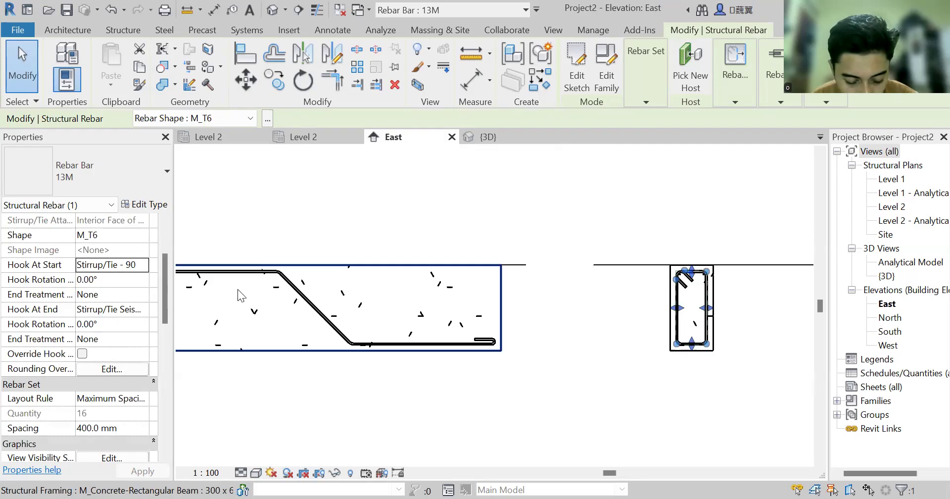
# Step: Set the end hook of the same distributed stirrup set to Stirrup/Tie - 90 deg and deselect it
pyautogui.click(119, 309)
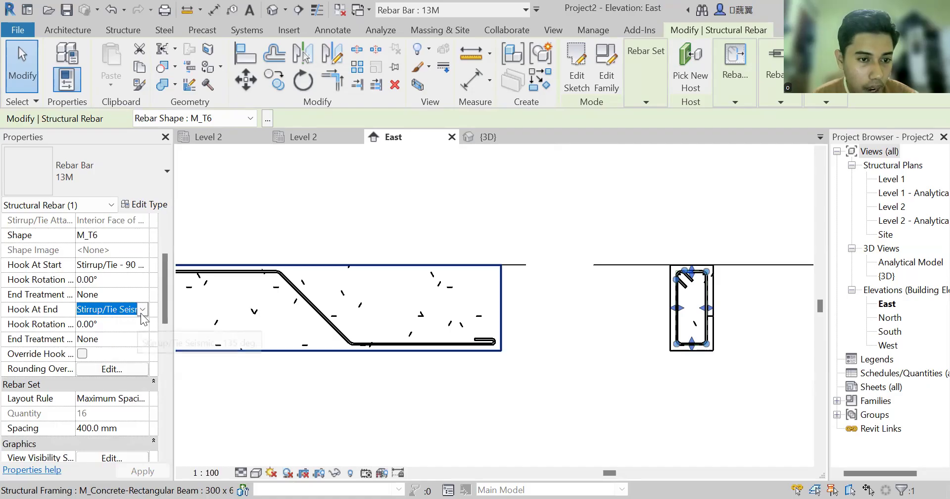
pyautogui.click(142, 311)
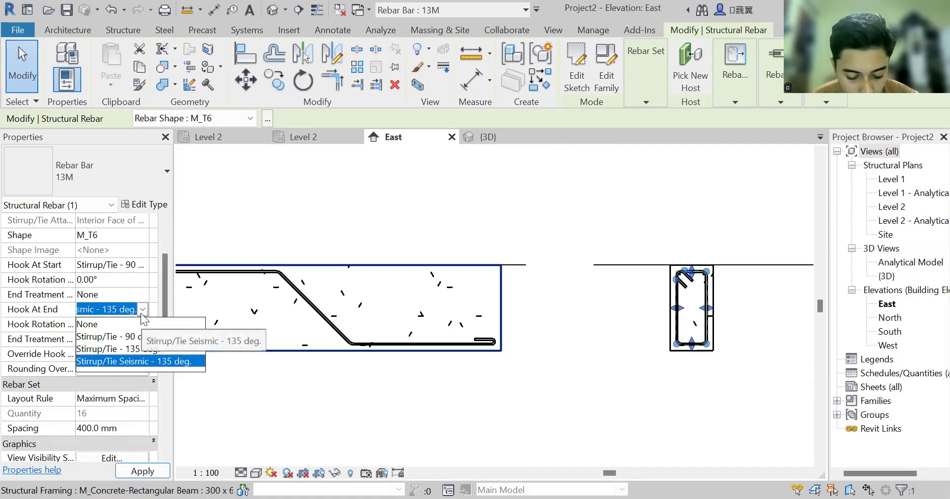
pyautogui.click(123, 336)
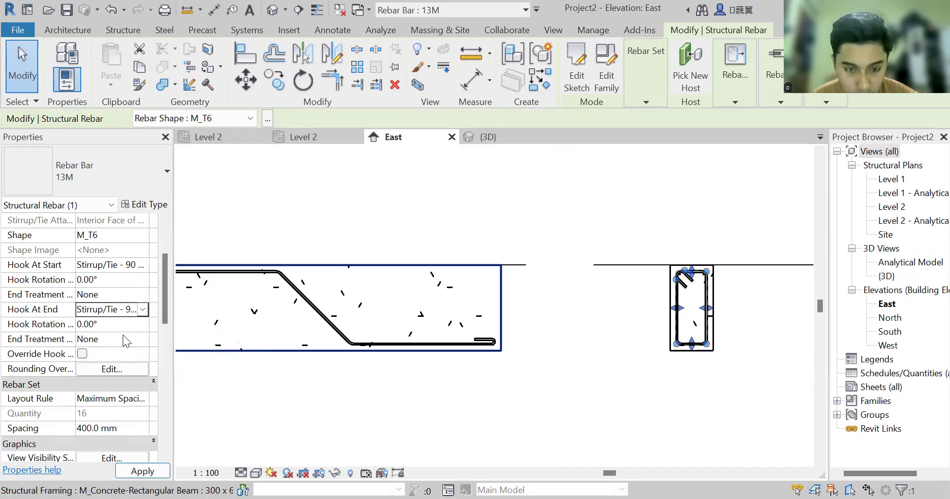
pyautogui.moveTo(696, 305); pyautogui.dragTo(613, 335, button='middle')
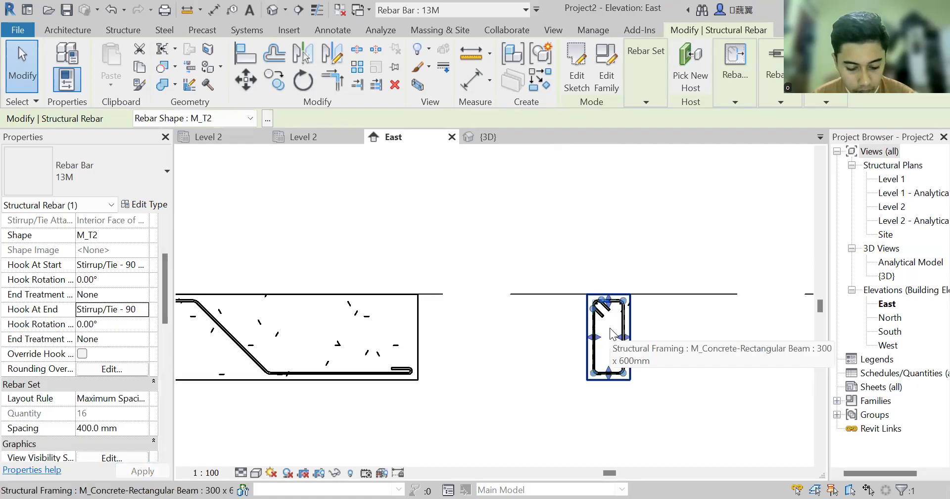
pyautogui.scroll(2, 611, 335)
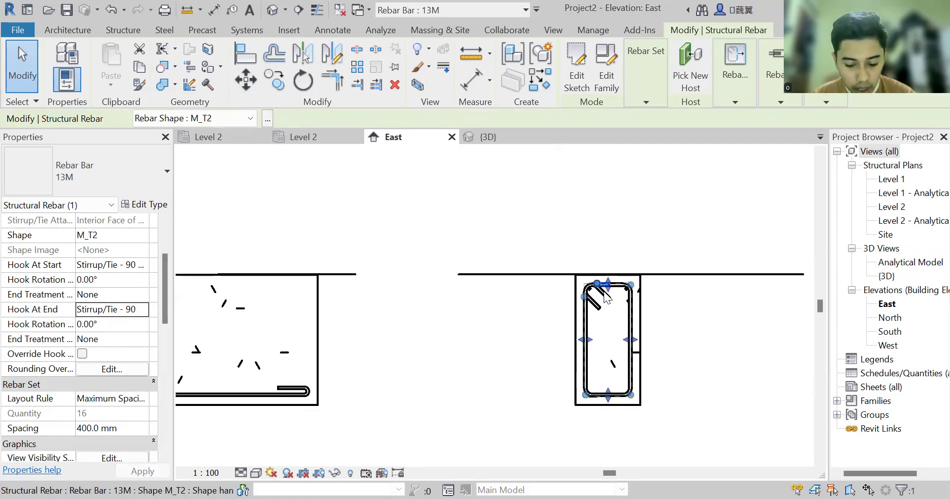
pyautogui.click(682, 310)
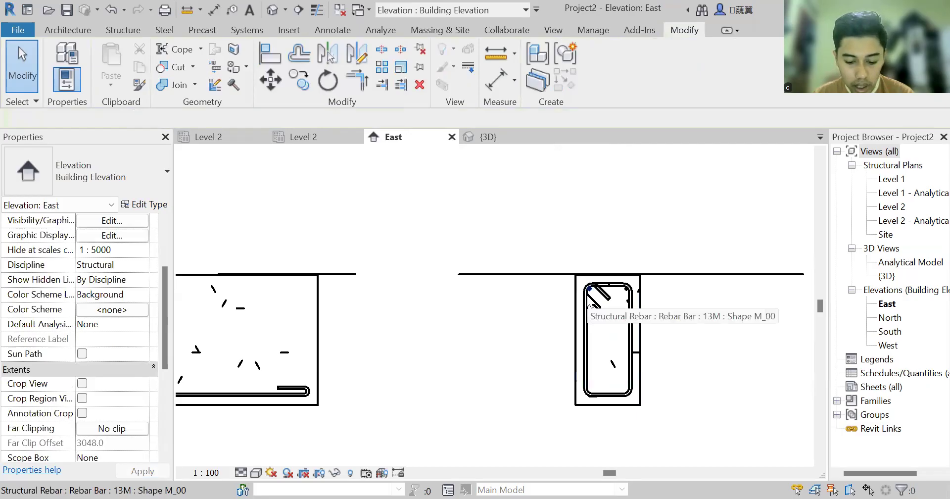
# Step: Select the remaining single M_T1 stirrup in the beam section and set its start hook to Stirrup/Tie - 90 deg
pyautogui.scroll(2, 625, 301)
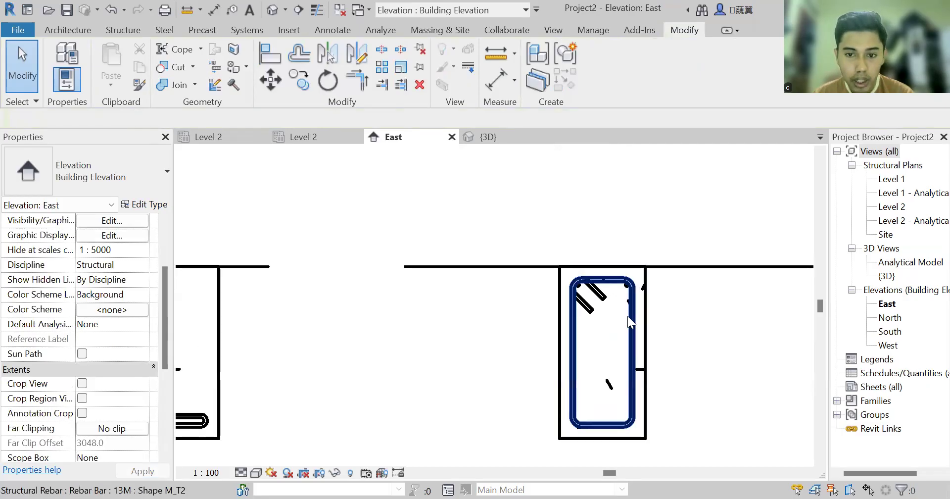
pyautogui.click(587, 307)
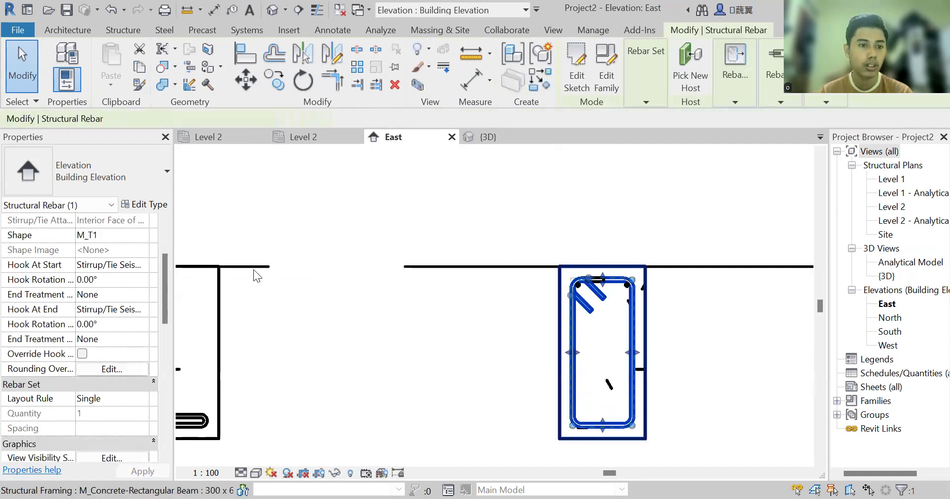
pyautogui.scroll(3, 109, 284)
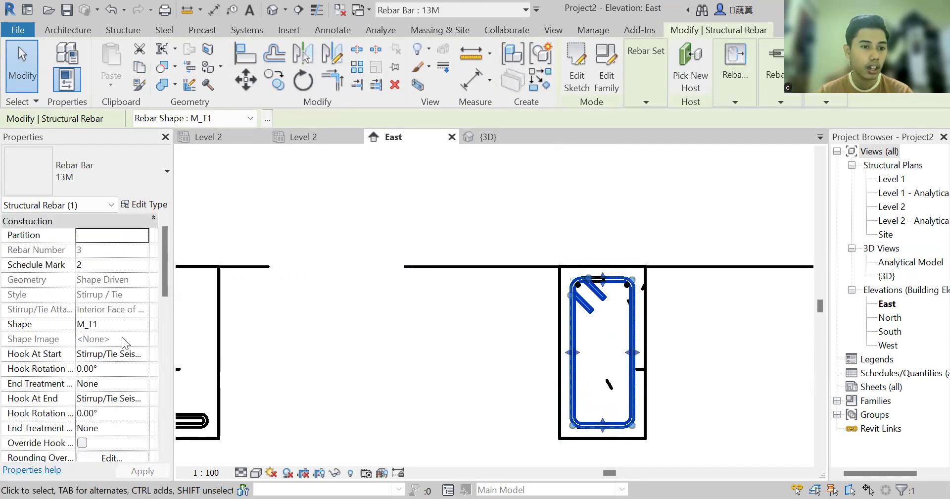
pyautogui.click(128, 353)
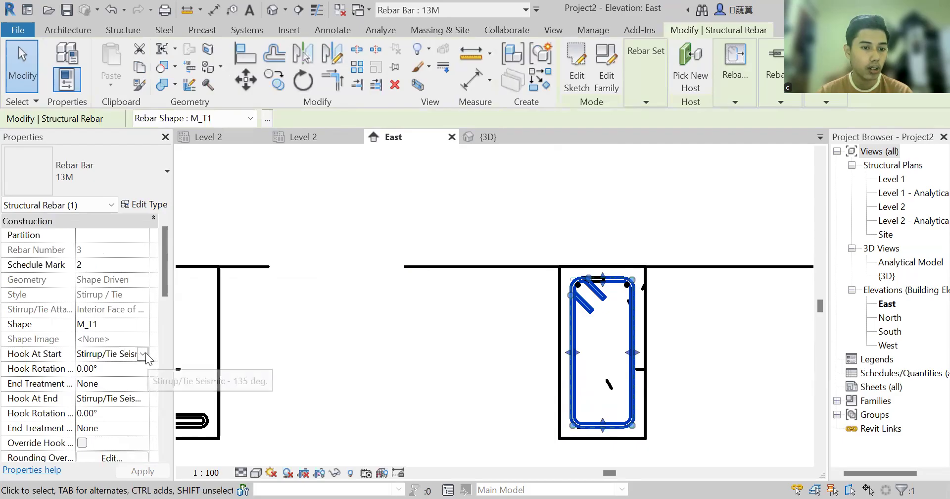
pyautogui.click(143, 353)
pyautogui.click(146, 381)
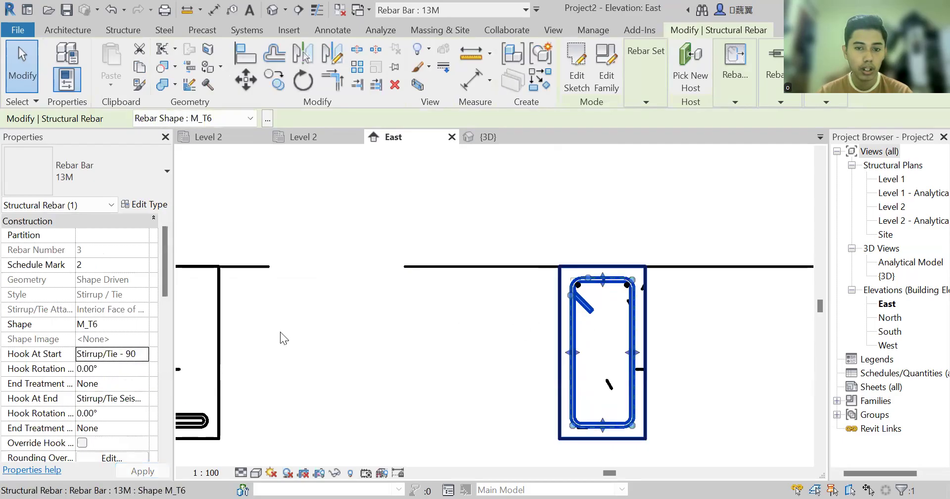
# Step: Set the single stirrup's end hook to Stirrup/Tie - 90 deg and clear the selection
pyautogui.click(124, 397)
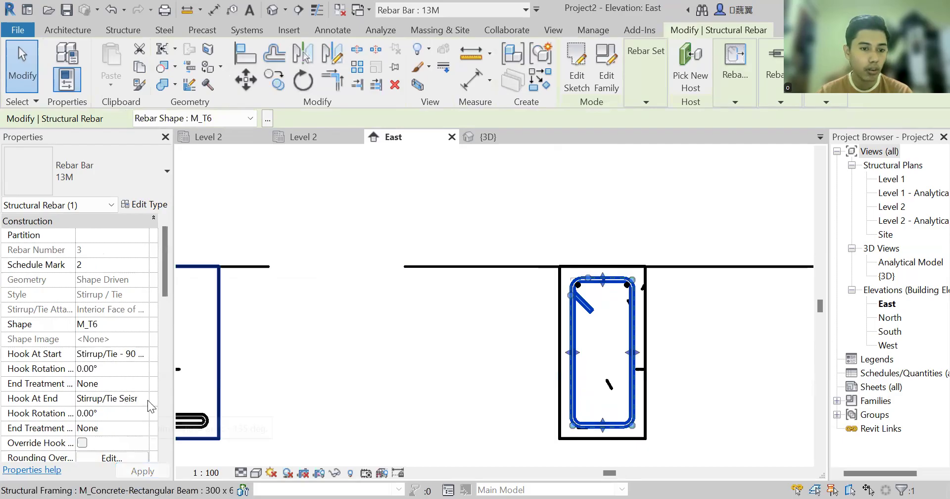
pyautogui.click(143, 398)
pyautogui.click(151, 428)
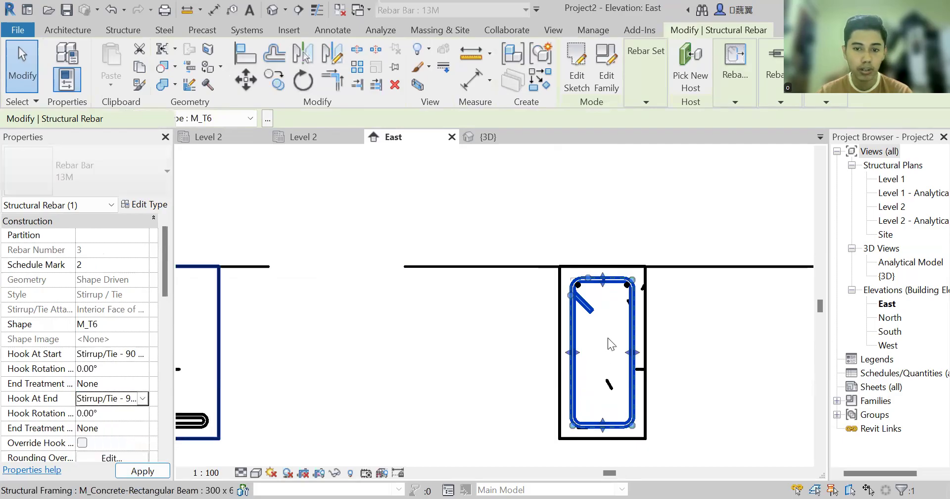
pyautogui.click(610, 315)
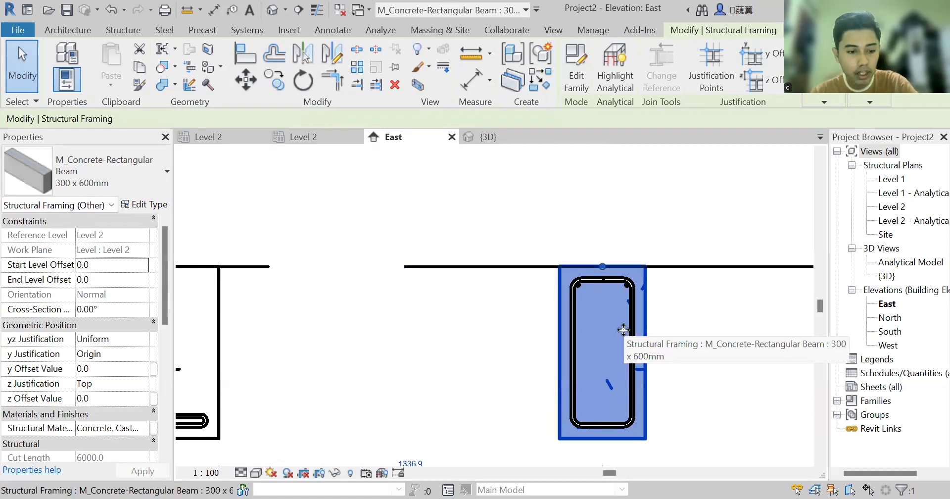
pyautogui.press('Escape')
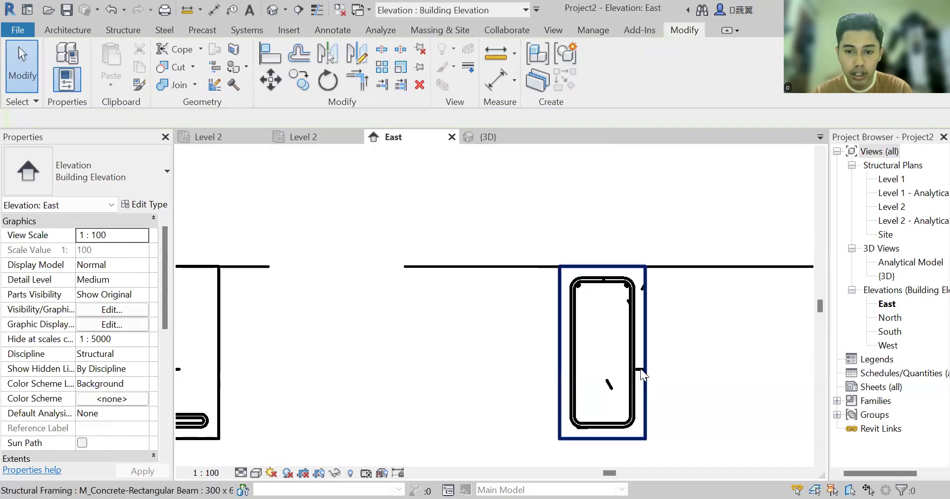
# Step: Set the Stirrup/Tie Bend Diameter of the 13M rebar type to 100 mm through a stirrup's type properties
pyautogui.click(697, 322)
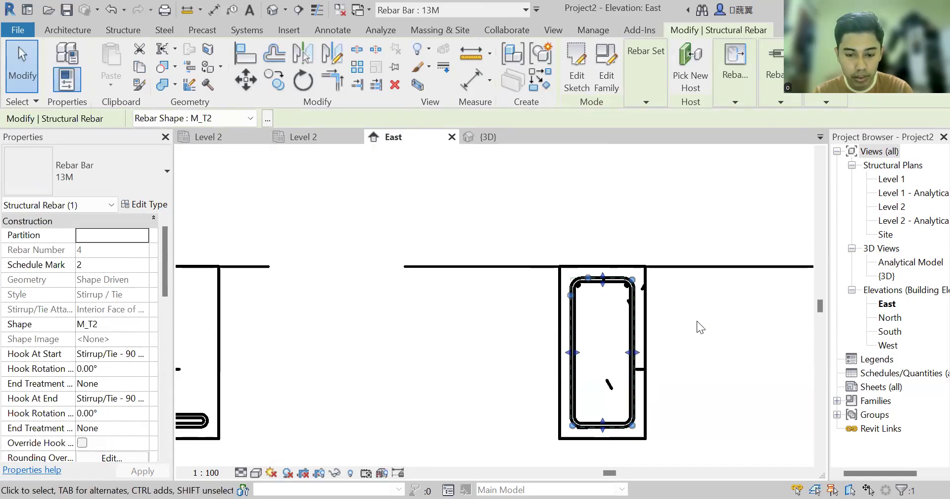
pyautogui.click(130, 205)
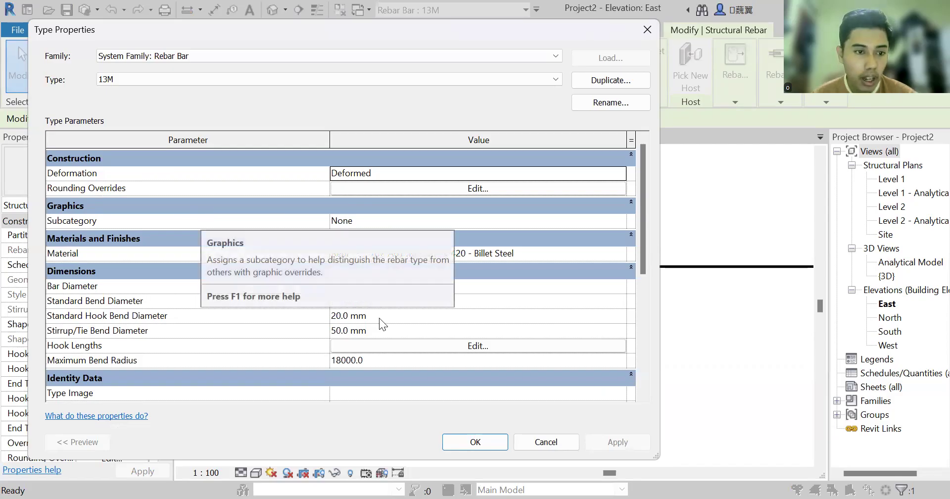
pyautogui.moveTo(367, 330); pyautogui.dragTo(310, 334)
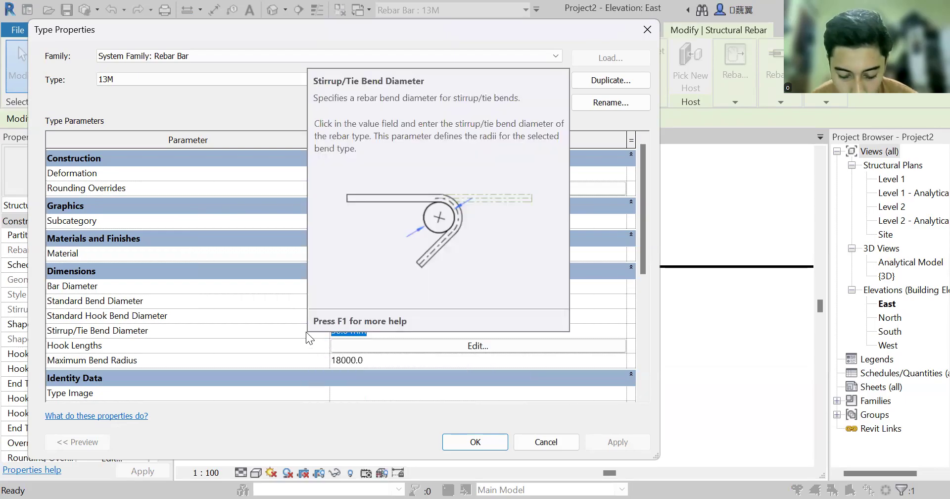
pyautogui.write('100')
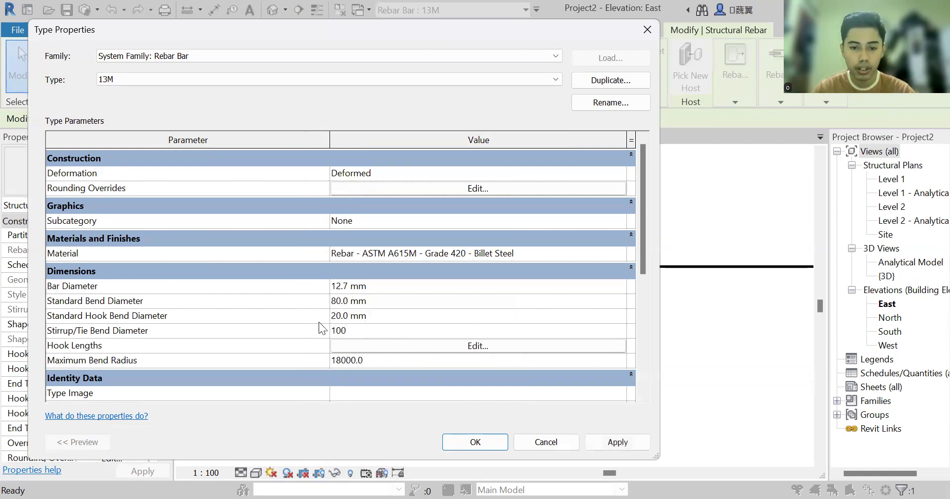
pyautogui.click(473, 442)
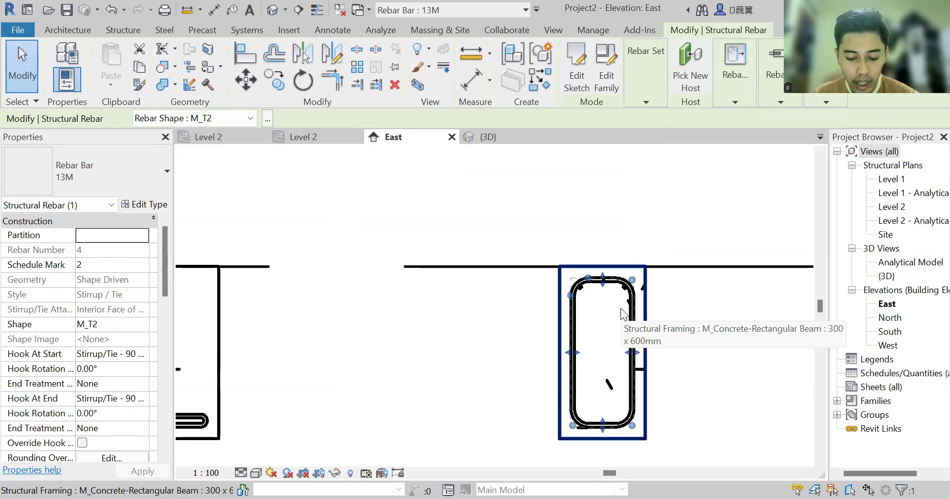
# Step: Set the 13M rebar type's Stirrup/Tie Bend Diameter to 20 mm
pyautogui.click(155, 207)
pyautogui.click(421, 325)
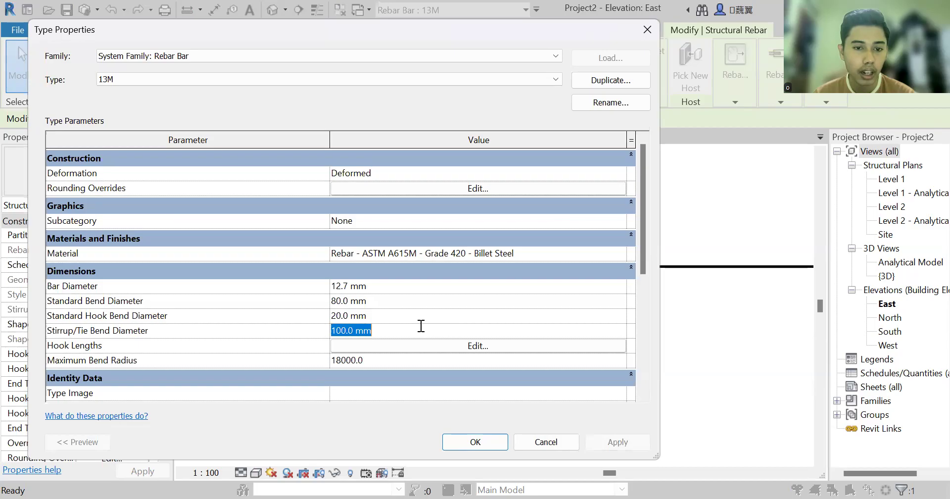
pyautogui.write('20')
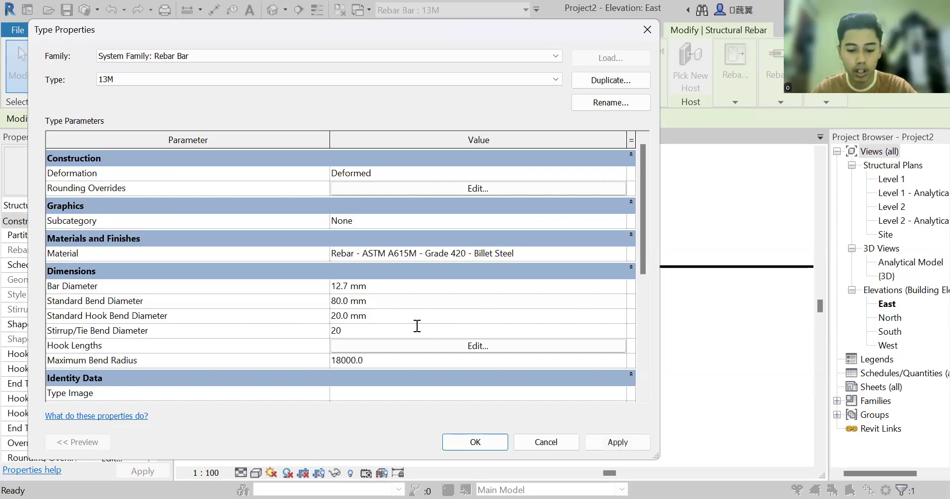
pyautogui.click(456, 442)
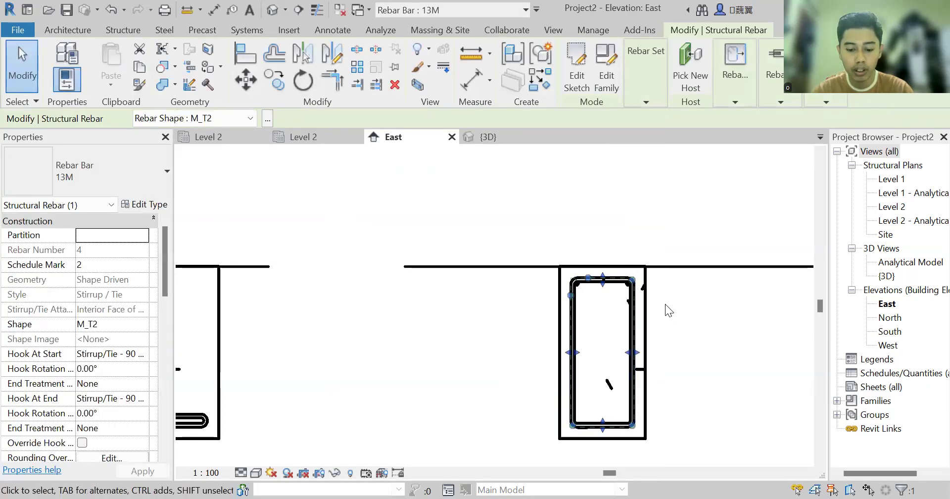
# Step: Switch to the 3D view, clear the stirrup selection and examine the stirrups along the shorter beam and both beams overall
pyautogui.scroll(-1, 601, 310)
pyautogui.scroll(-1, 601, 310)
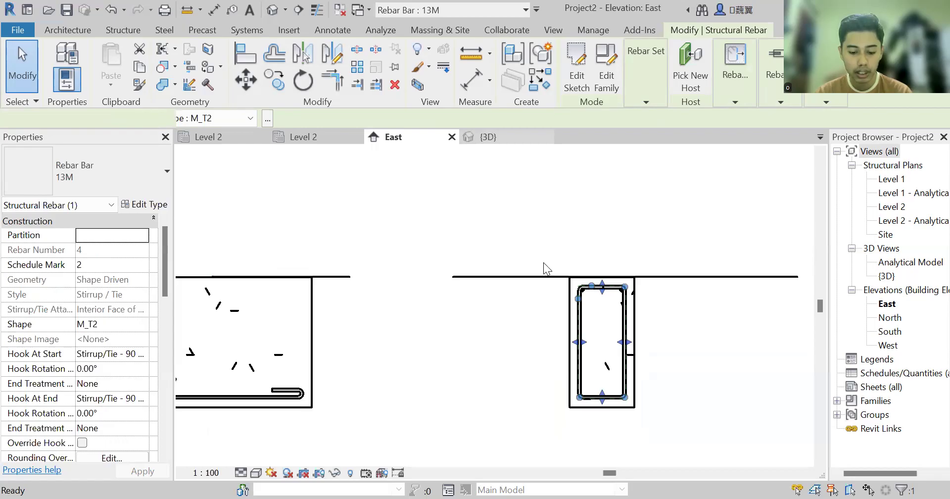
pyautogui.hotkey('ctrl', 'Tab')
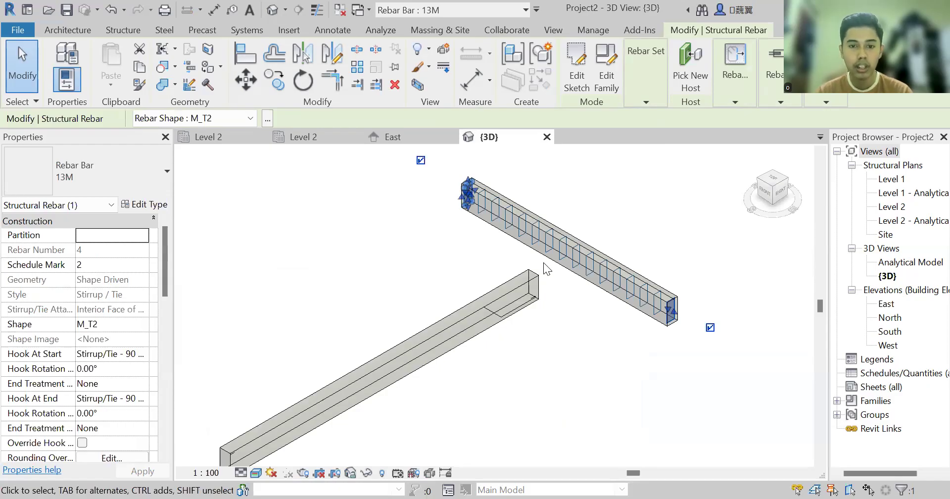
pyautogui.scroll(3, 544, 269)
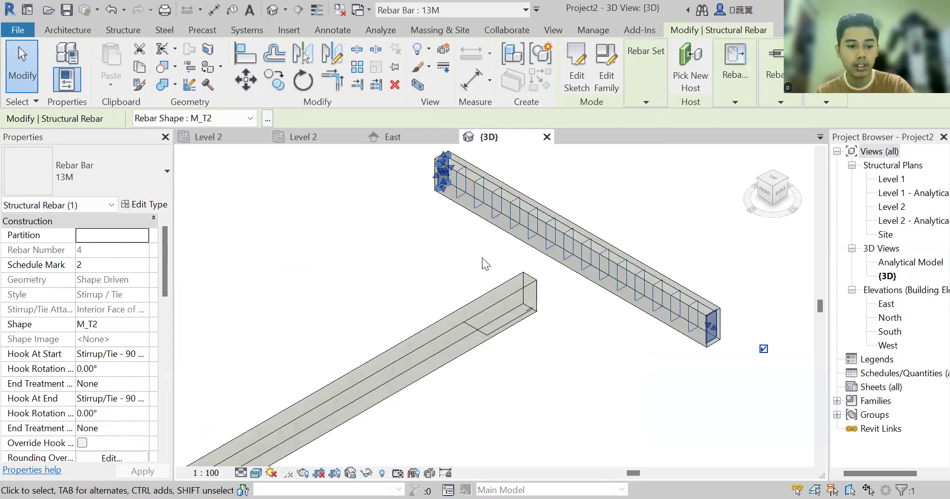
pyautogui.click(450, 242)
pyautogui.scroll(5, 588, 229)
pyautogui.moveTo(589, 228); pyautogui.dragTo(529, 234, button='middle')
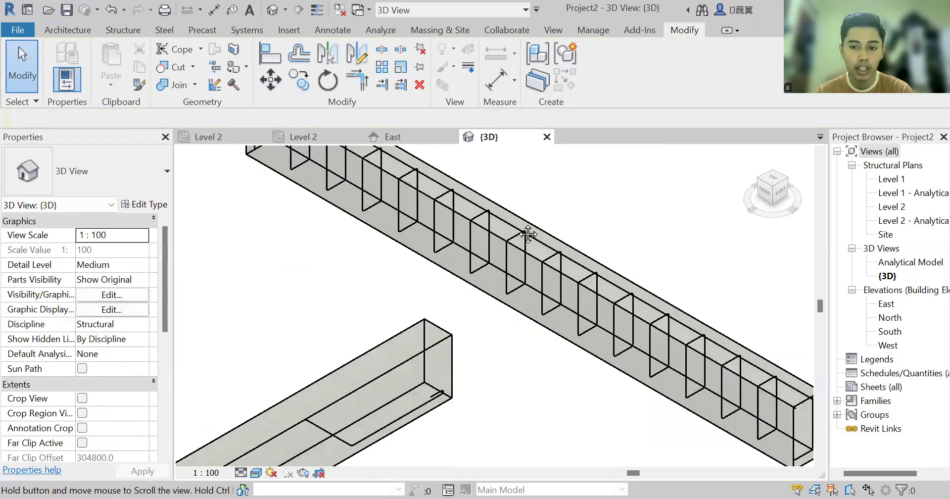
pyautogui.scroll(2, 528, 235)
pyautogui.scroll(2, 715, 327)
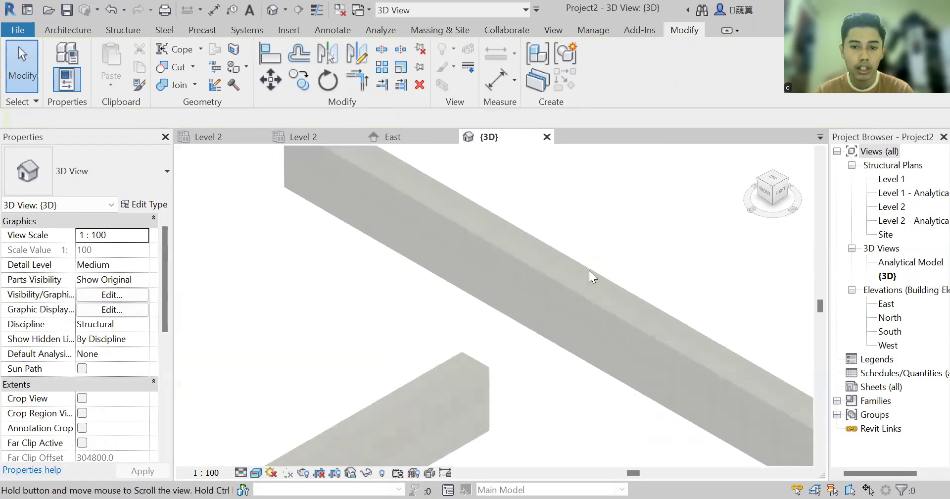
pyautogui.scroll(-3, 589, 270)
pyautogui.scroll(-2, 614, 227)
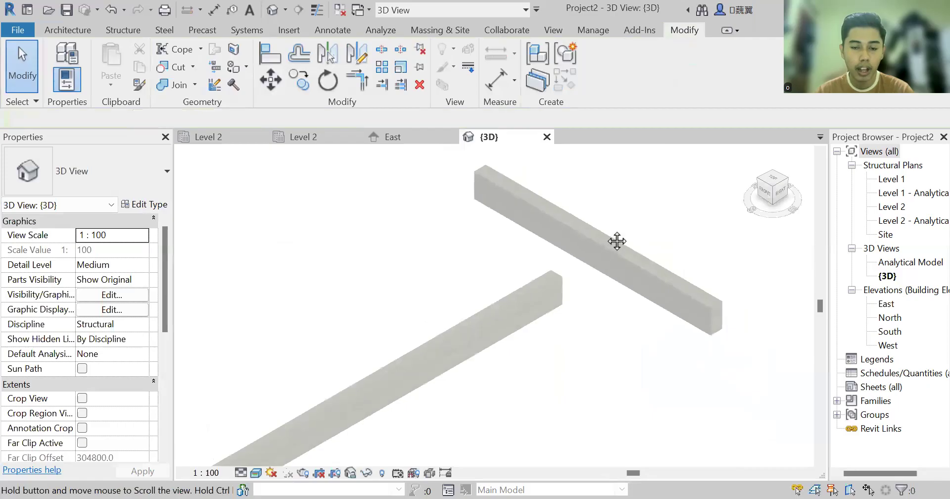
pyautogui.moveTo(617, 241); pyautogui.dragTo(642, 201, button='middle')
pyautogui.scroll(-1, 605, 239)
pyautogui.moveTo(588, 211); pyautogui.dragTo(560, 244, button='middle')
pyautogui.moveTo(433, 227); pyautogui.dragTo(443, 188, button='middle')
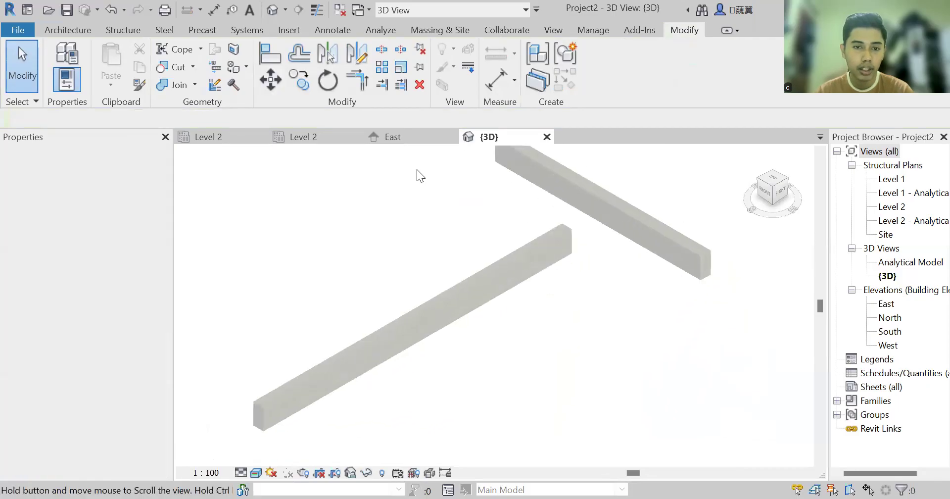
# Step: Open the Level 2 structural plans and dismiss the project save reminder without saving
pyautogui.click(320, 134)
pyautogui.click(239, 142)
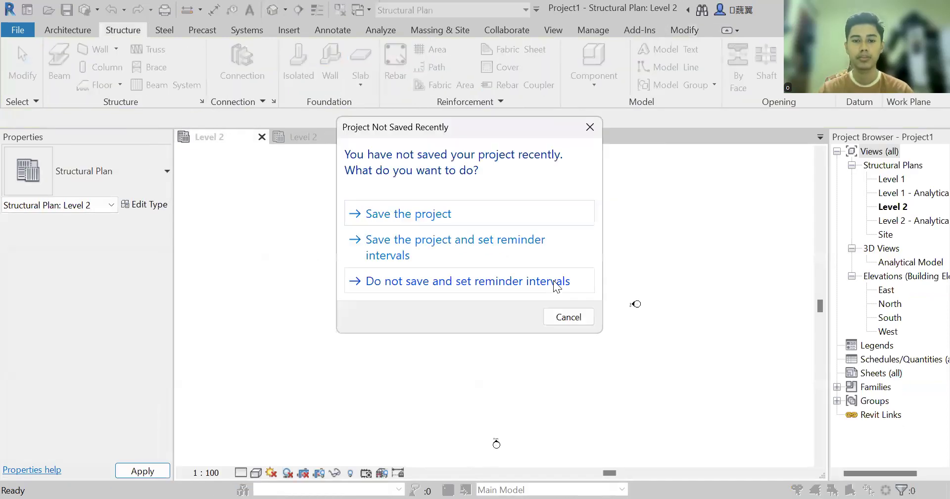
pyautogui.click(590, 127)
# Step: Return to the East elevation and bring the long beam and the neighbouring beam section into view together
pyautogui.click(386, 135)
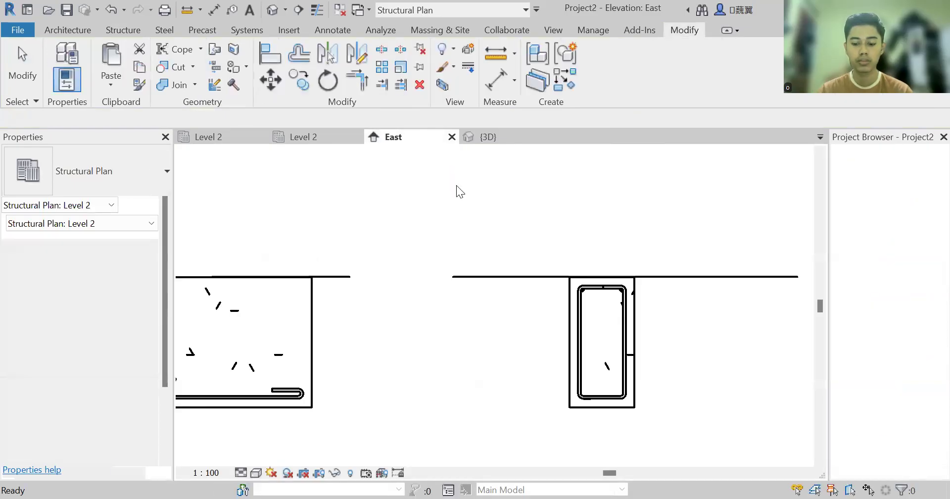
pyautogui.scroll(-3, 558, 258)
pyautogui.moveTo(625, 270)
pyautogui.mouseDown(button='middle')
pyautogui.moveTo(583, 241)
pyautogui.moveTo(575, 278)
pyautogui.moveTo(565, 271)
pyautogui.mouseUp(button='middle')
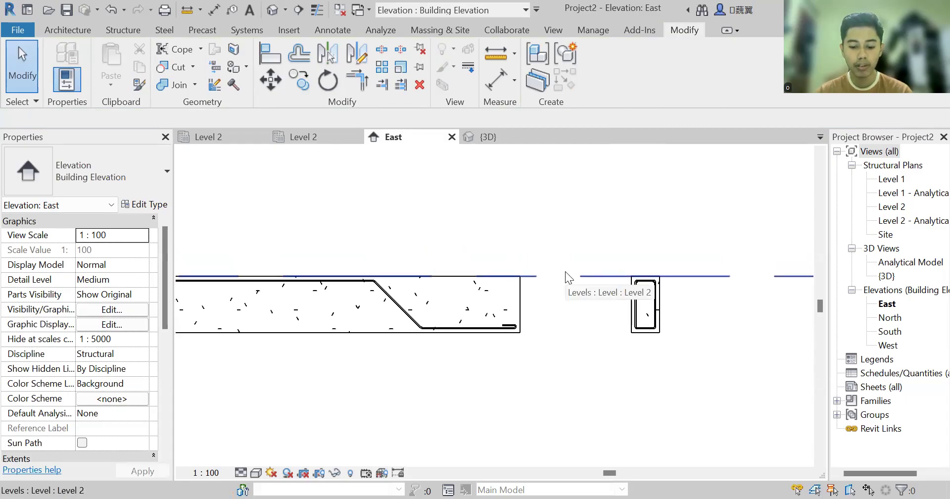